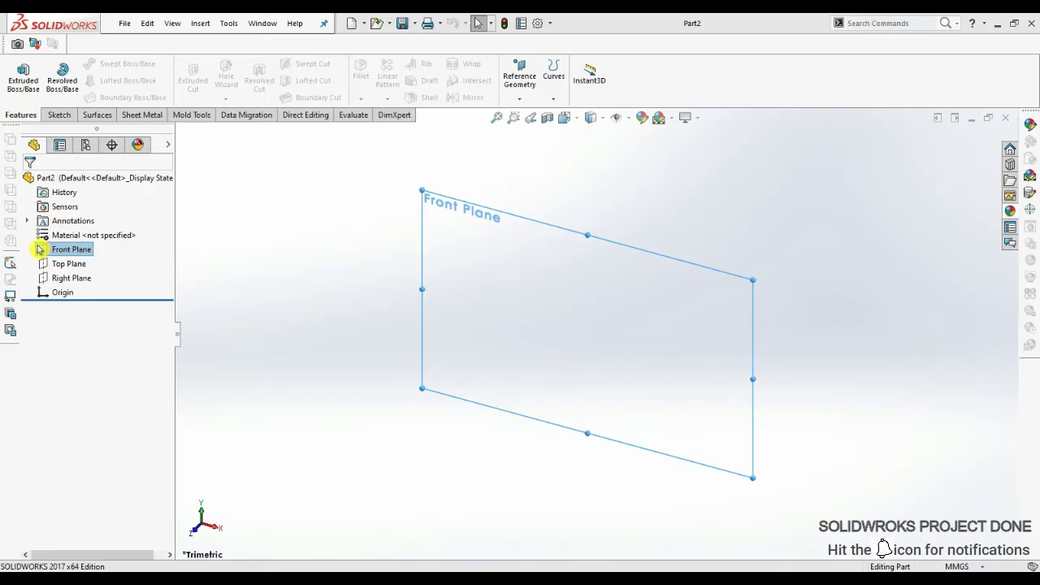
# - Draw a 6 by 21 inch center rectangle on the origin in a Front Plane sketch
pyautogui.click(61, 235)
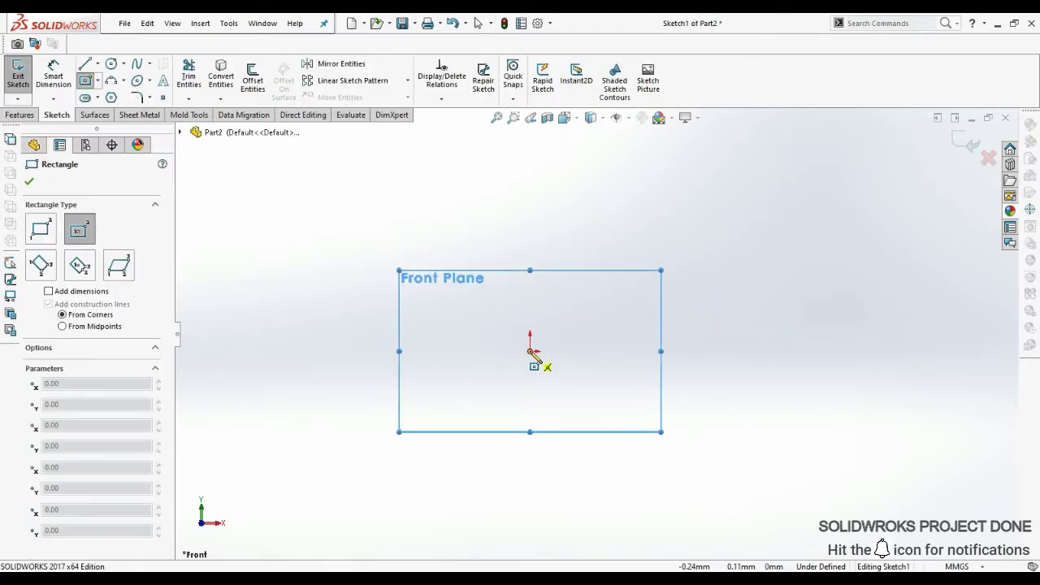
pyautogui.click(530, 351)
pyautogui.scroll(2, 704, 406)
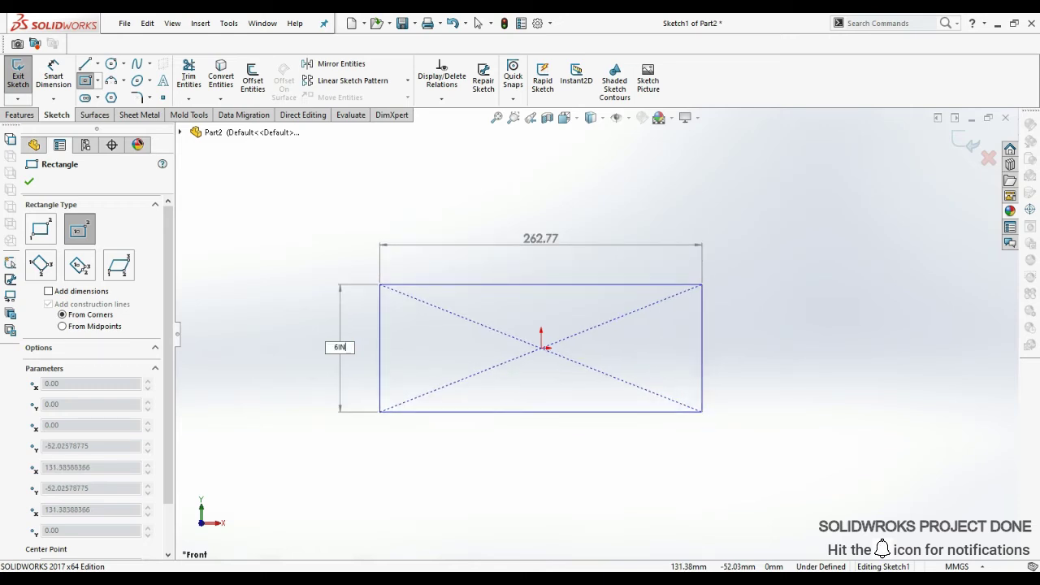
pyautogui.press('Tab')
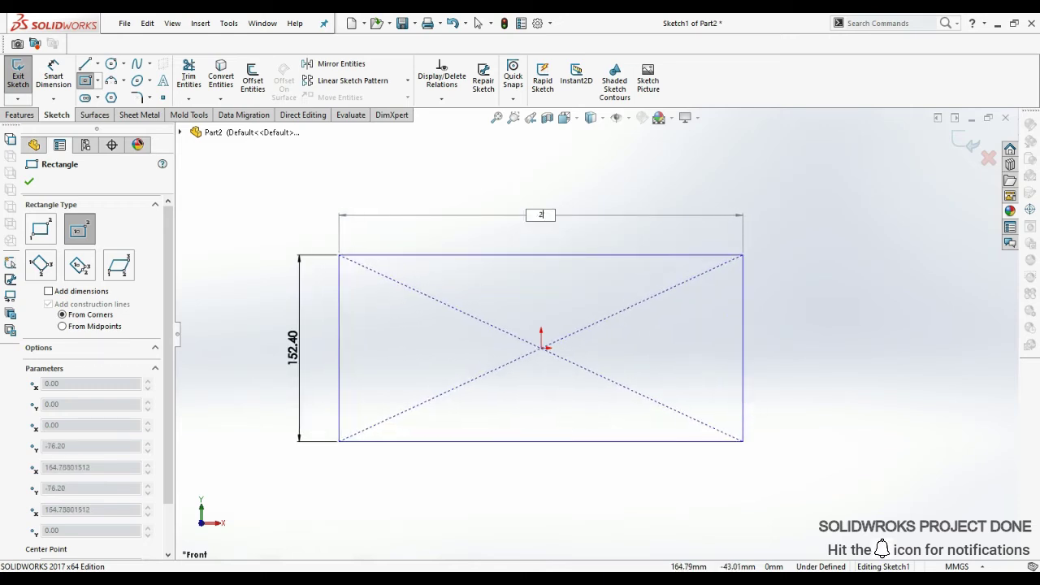
pyautogui.press('Return')
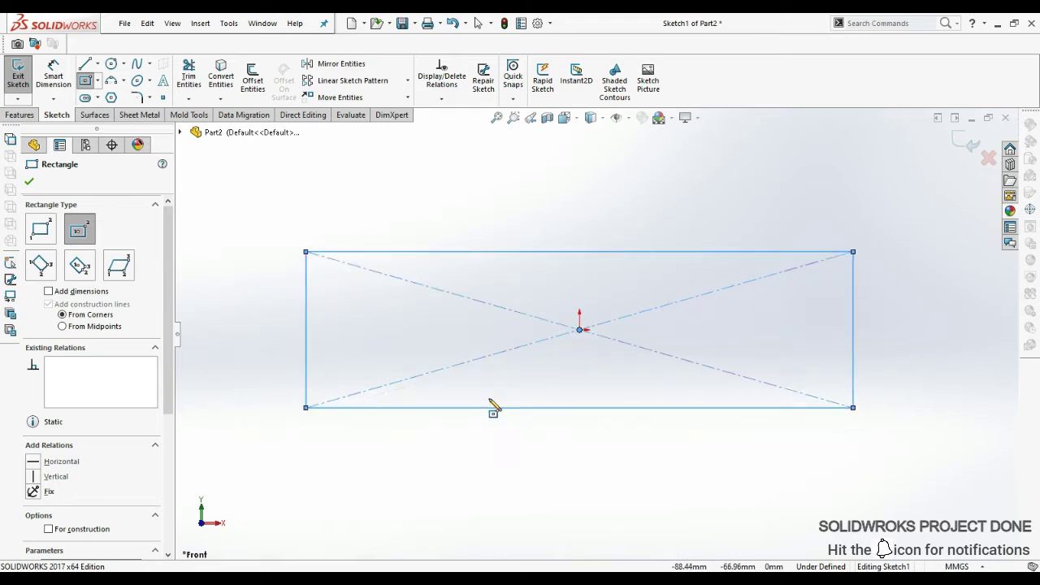
pyautogui.press('Escape')
# - Power-trim away the rectangle's two diagonal construction lines
pyautogui.click(189, 75)
pyautogui.moveTo(575, 293); pyautogui.dragTo(568, 333)
pyautogui.press('Escape')
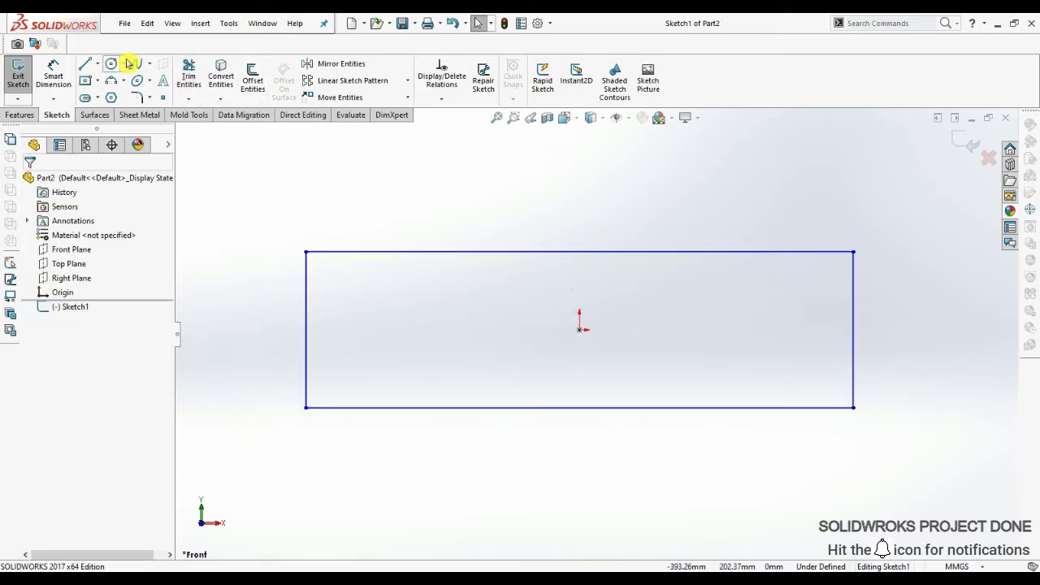
pyautogui.click(97, 64)
# - Draw a centreline 15 mm up from the bottom edge midpoint, then across to the left edge
pyautogui.click(113, 92)
pyautogui.click(578, 407)
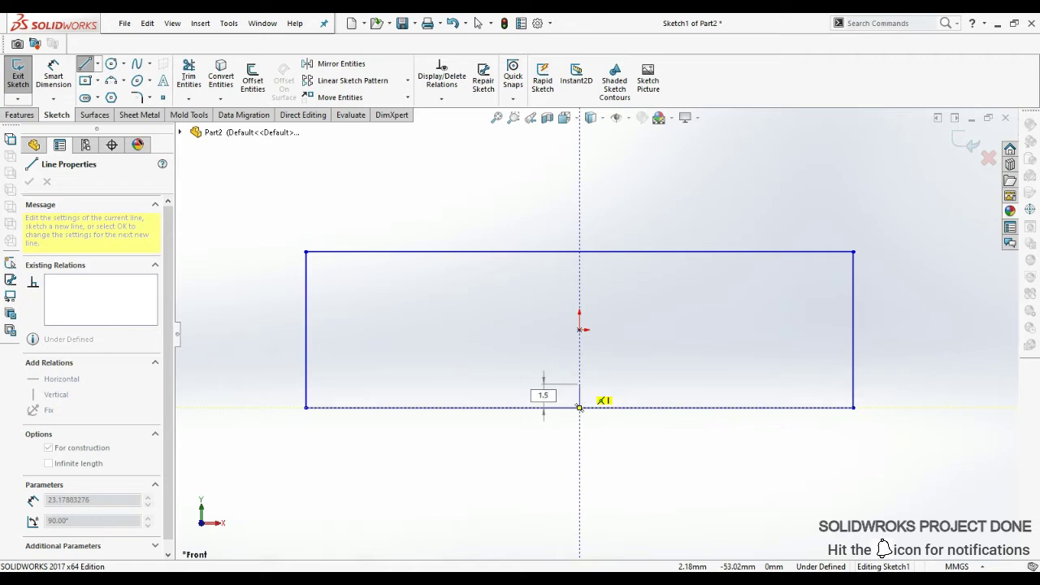
pyautogui.click(579, 368)
pyautogui.write('15')
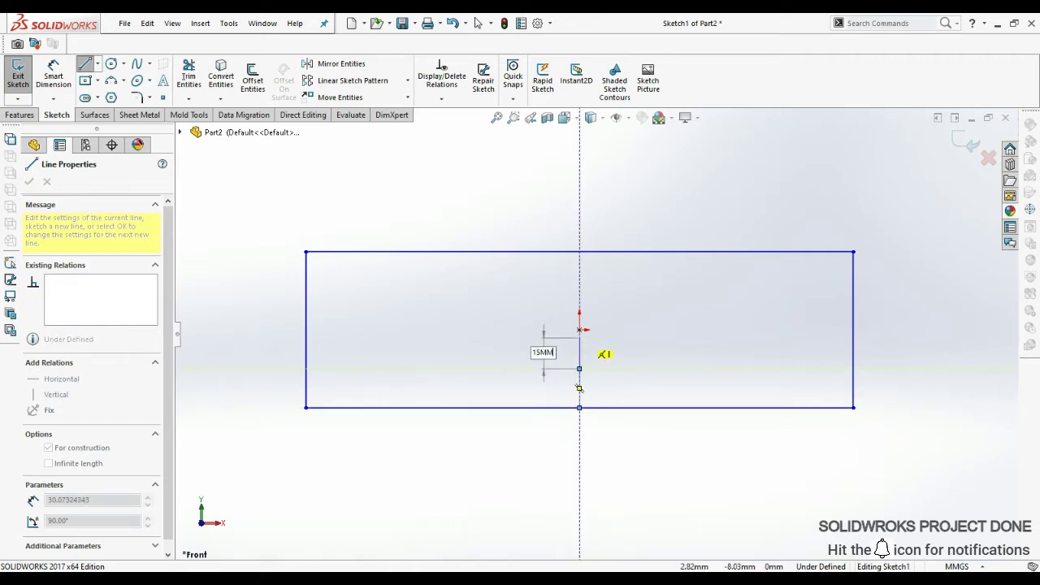
pyautogui.click(579, 352)
pyautogui.doubleClick(307, 353)
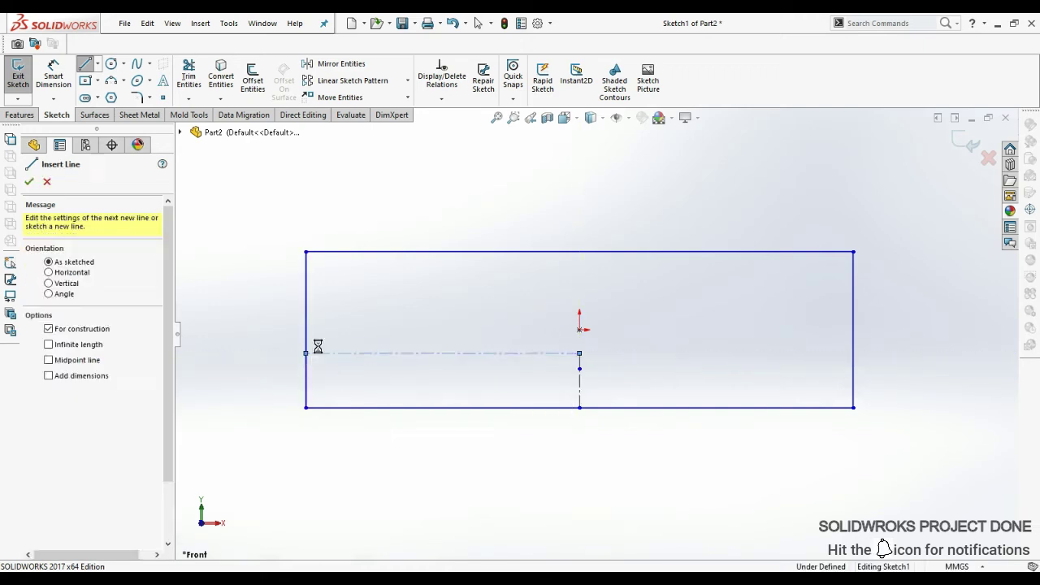
# - Draw a centreline from the left edge rising vertically above the rectangle
pyautogui.click(98, 64)
pyautogui.click(110, 92)
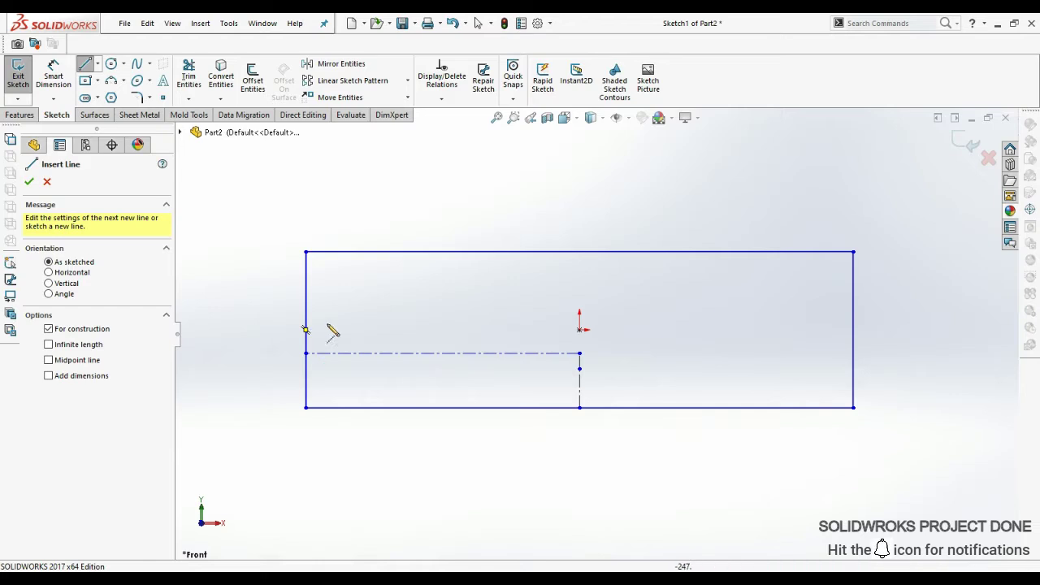
pyautogui.click(308, 355)
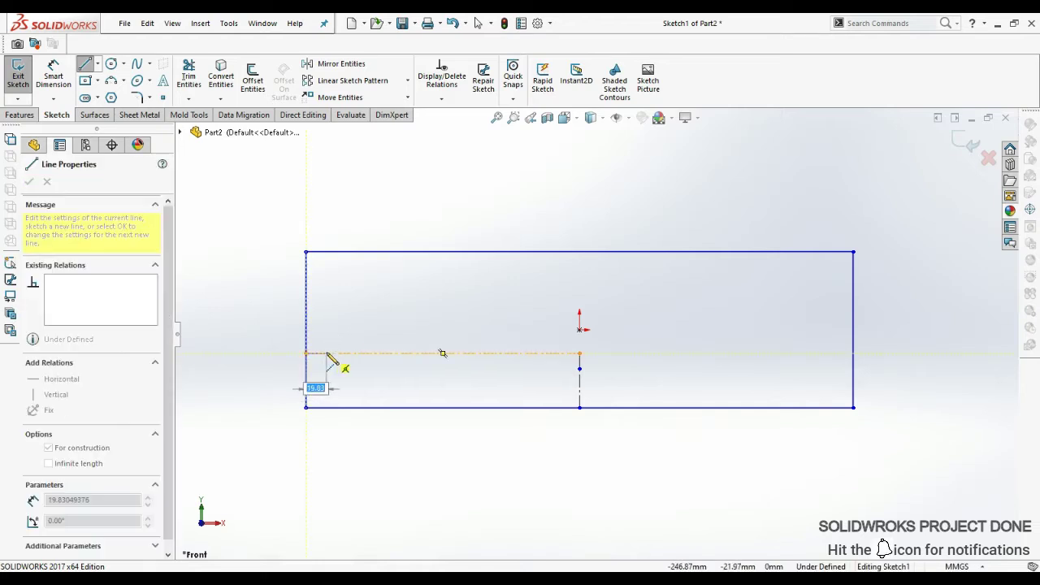
pyautogui.click(331, 353)
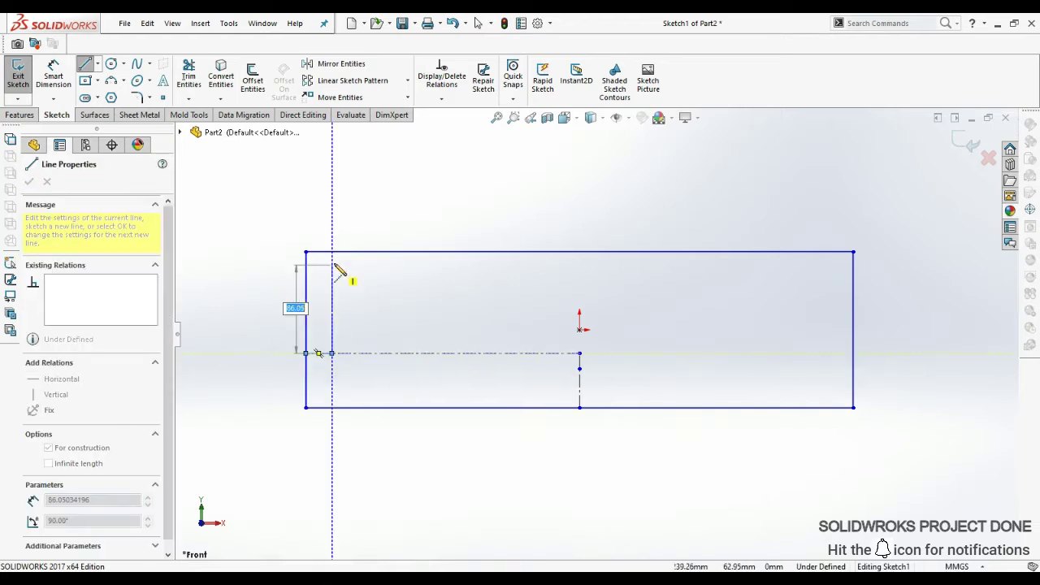
pyautogui.doubleClick(332, 223)
pyautogui.click(252, 80)
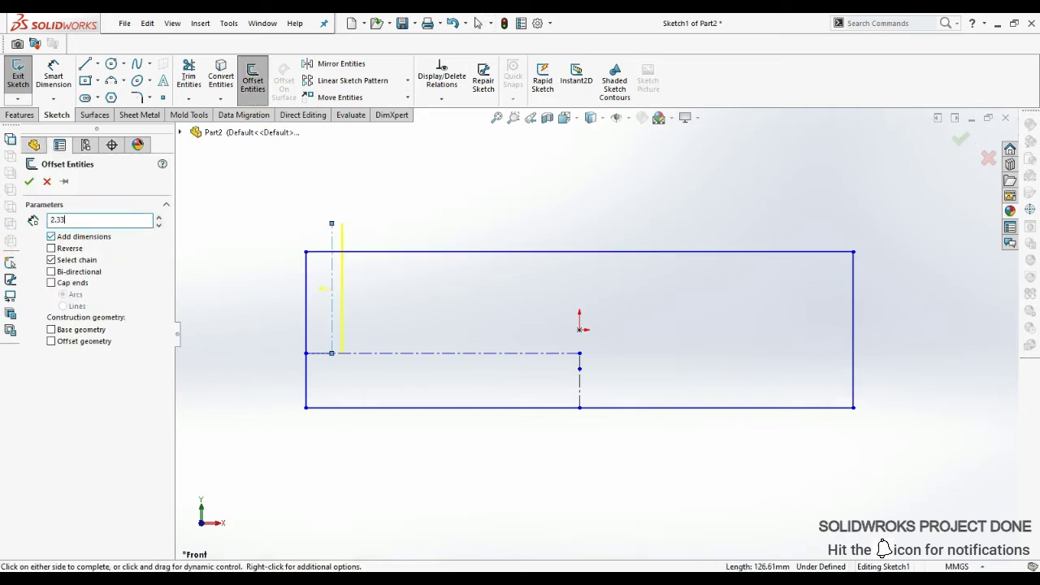
# - Offset the vertical centreline by 59.18 mm, then add 1 in and 2.33 in offset lines
pyautogui.click(31, 185)
pyautogui.click(251, 80)
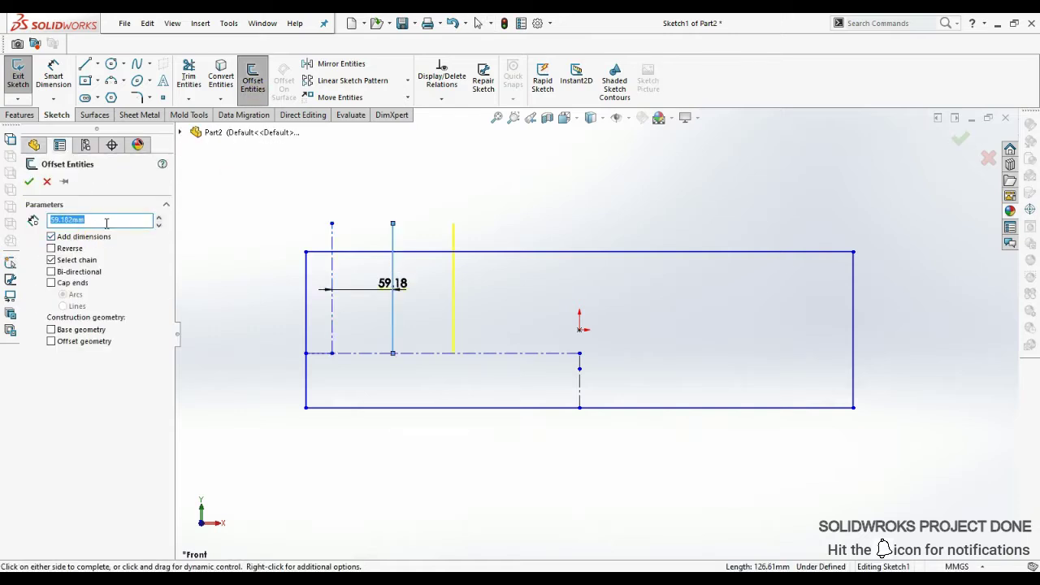
pyautogui.write('25.4')
pyautogui.press('Return')
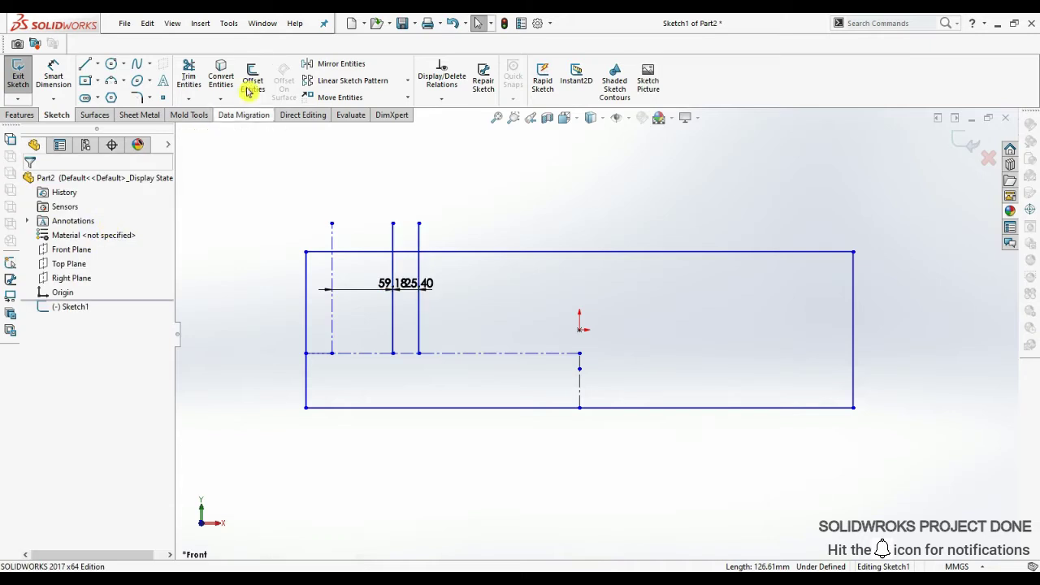
pyautogui.press('Return')
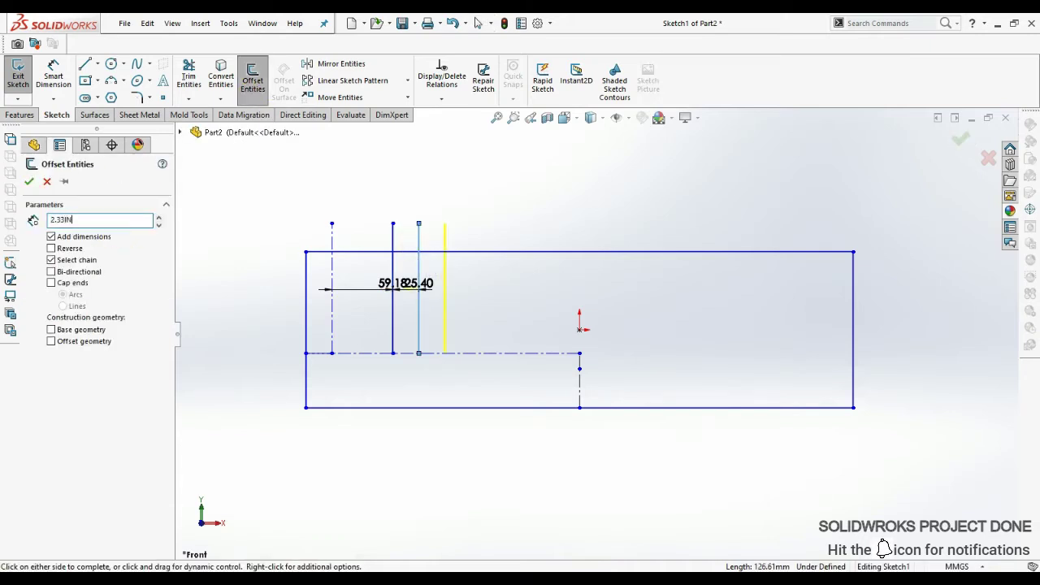
pyautogui.press('Return')
# - Offset the newest vertical lines again at 1 in and 2.33 in
pyautogui.click(479, 244)
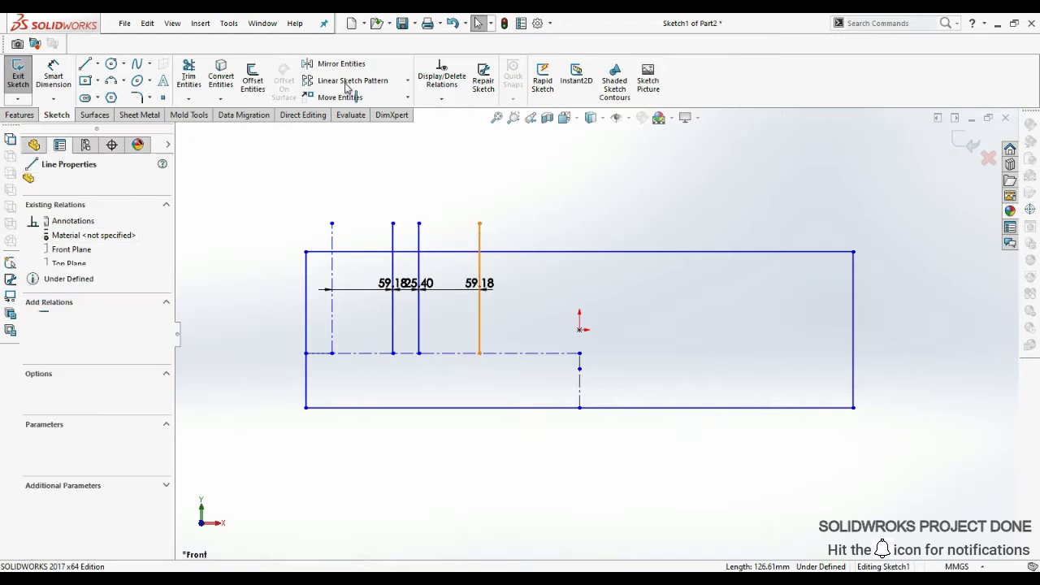
pyautogui.click(252, 77)
pyautogui.write('1')
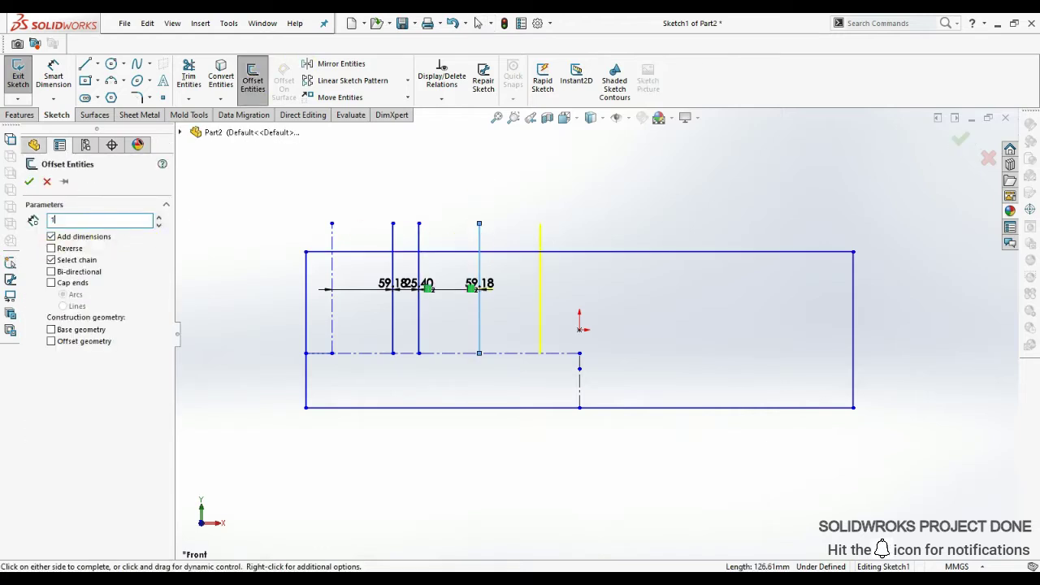
pyautogui.write('.IN')
pyautogui.press('Return')
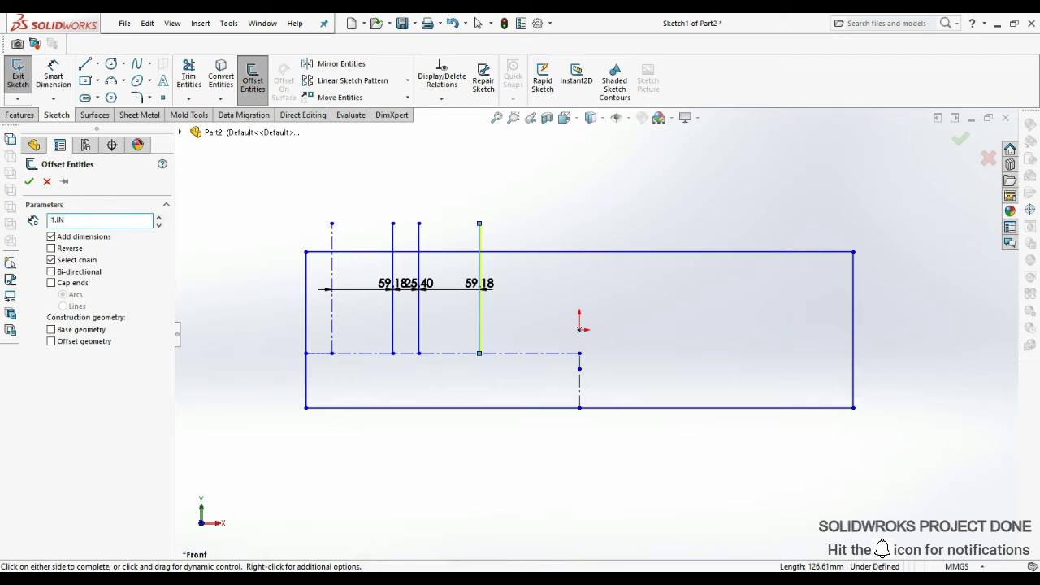
pyautogui.press('Return')
pyautogui.click(507, 238)
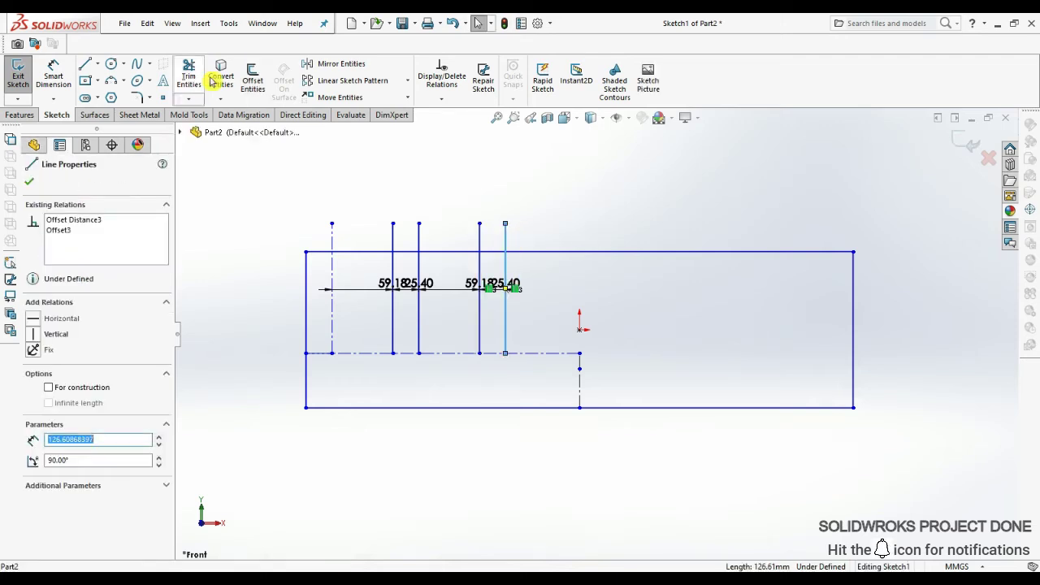
pyautogui.click(251, 77)
pyautogui.write('2.')
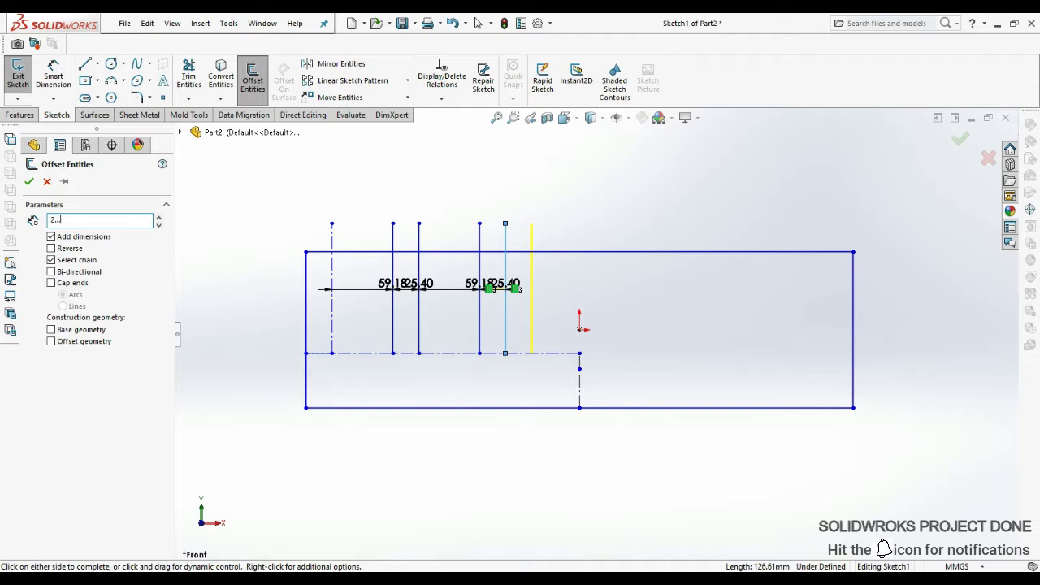
pyautogui.write('3')
pyautogui.press('Return')
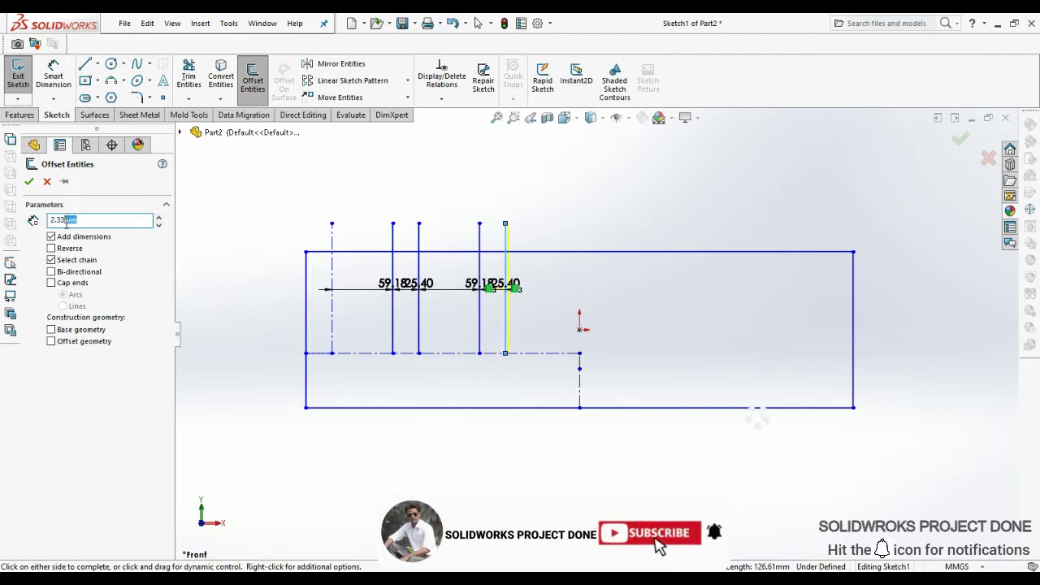
# - Confirm the 2.33 in offset line and add further 1 in offset lines
pyautogui.write('in')
pyautogui.press('Return')
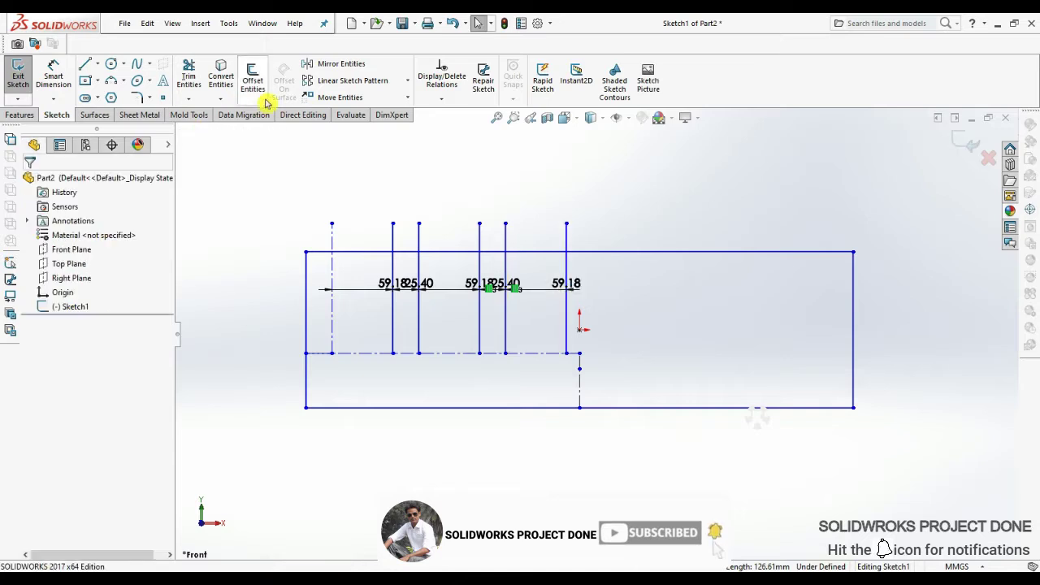
pyautogui.click(251, 77)
pyautogui.doubleClick(81, 220)
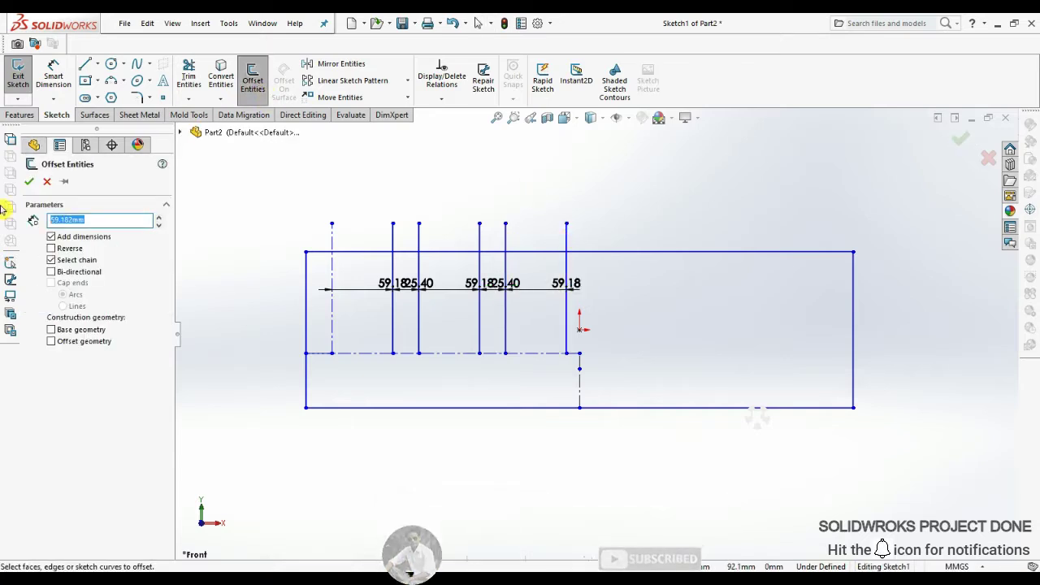
pyautogui.write('1IN')
pyautogui.click(567, 246)
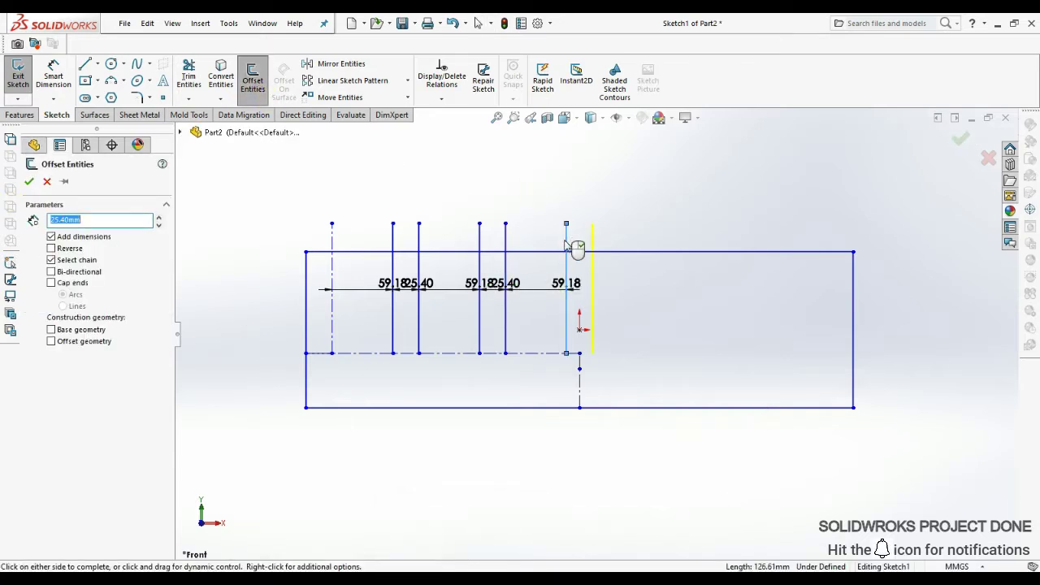
pyautogui.click(29, 181)
pyautogui.click(252, 78)
pyautogui.click(592, 239)
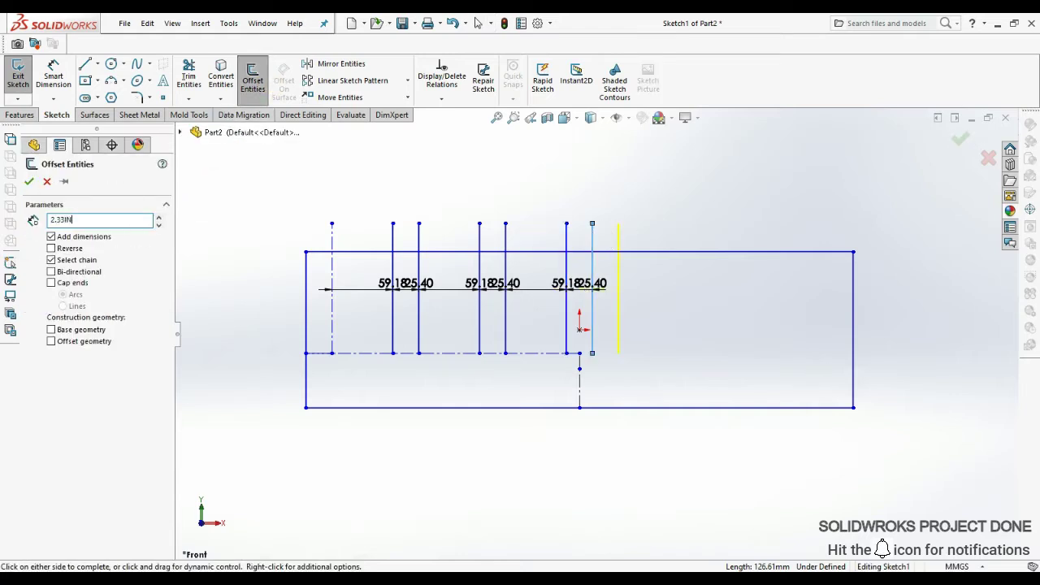
pyautogui.click(29, 181)
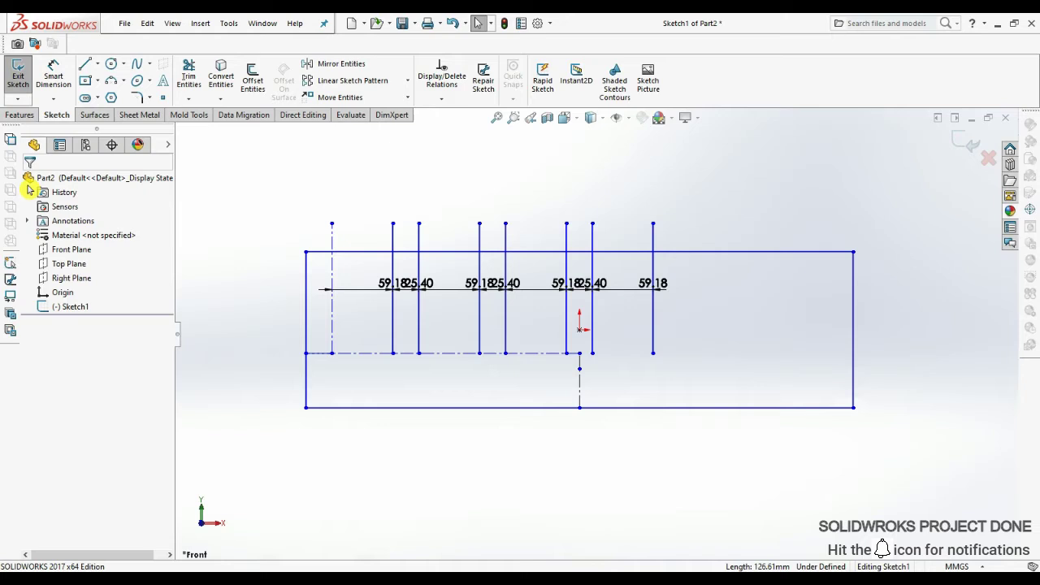
# - Keep offsetting the newest lines at 1 in, 59.18 mm and 25.40 mm
pyautogui.click(254, 80)
pyautogui.click(654, 243)
pyautogui.write('1')
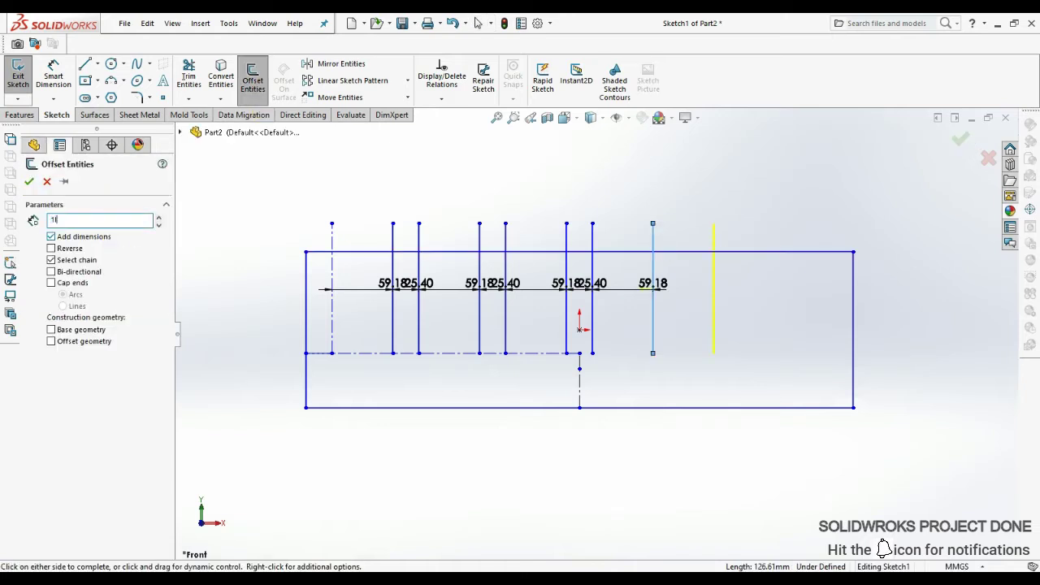
pyautogui.write('n')
pyautogui.press('Return')
pyautogui.click(252, 77)
pyautogui.click(680, 235)
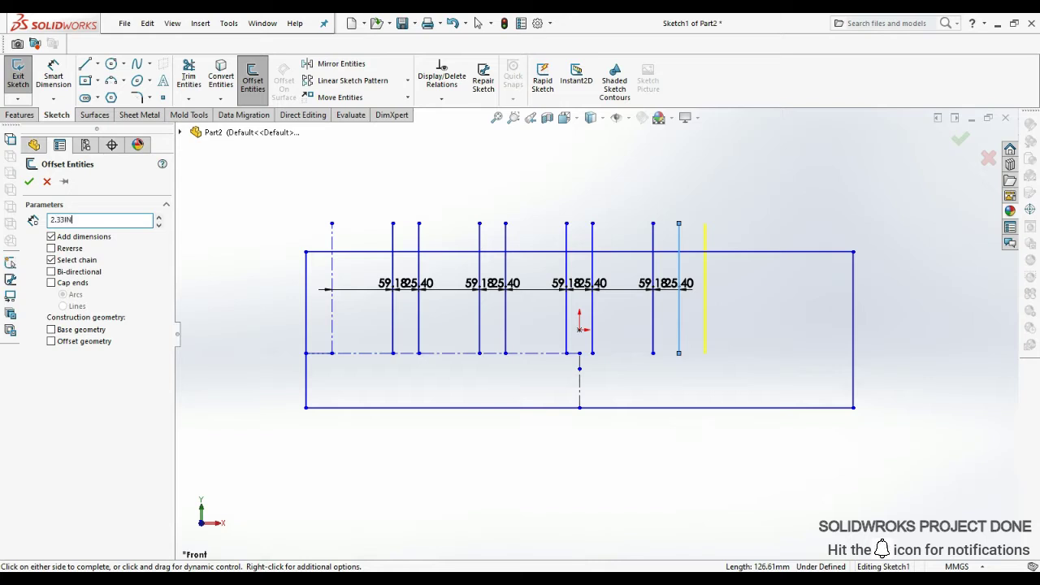
pyautogui.press('Return')
pyautogui.click(252, 80)
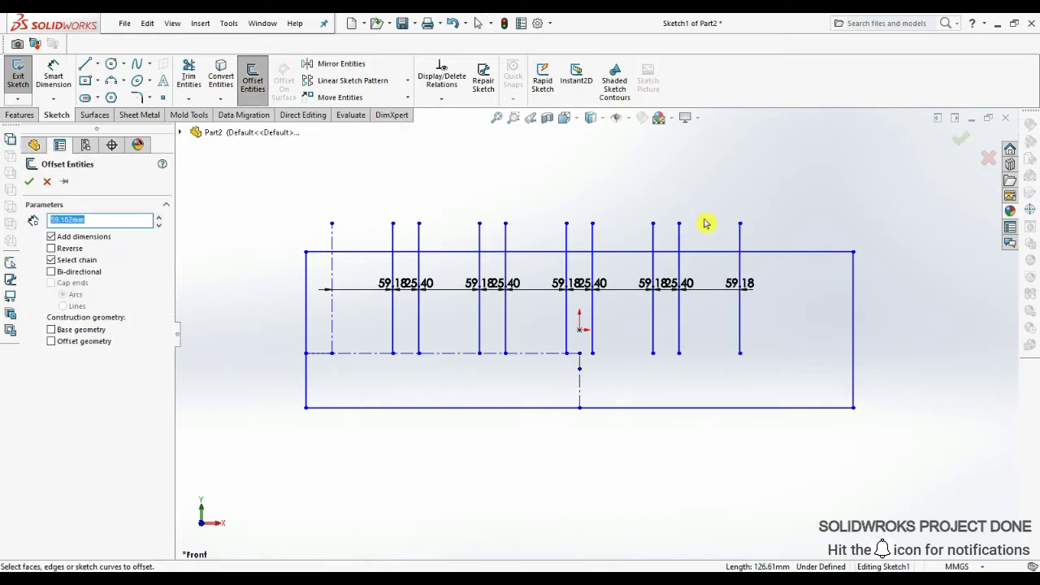
pyautogui.click(741, 245)
pyautogui.press('Return')
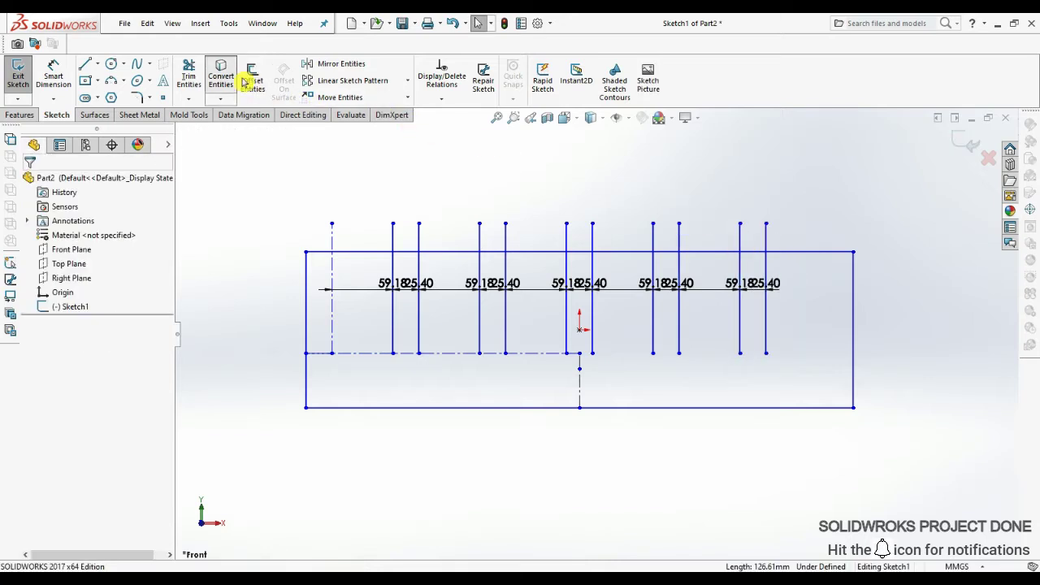
# - Add the final 59.18 mm offset line and trim the segments above the rectangle
pyautogui.click(235, 82)
pyautogui.click(46, 186)
pyautogui.click(252, 80)
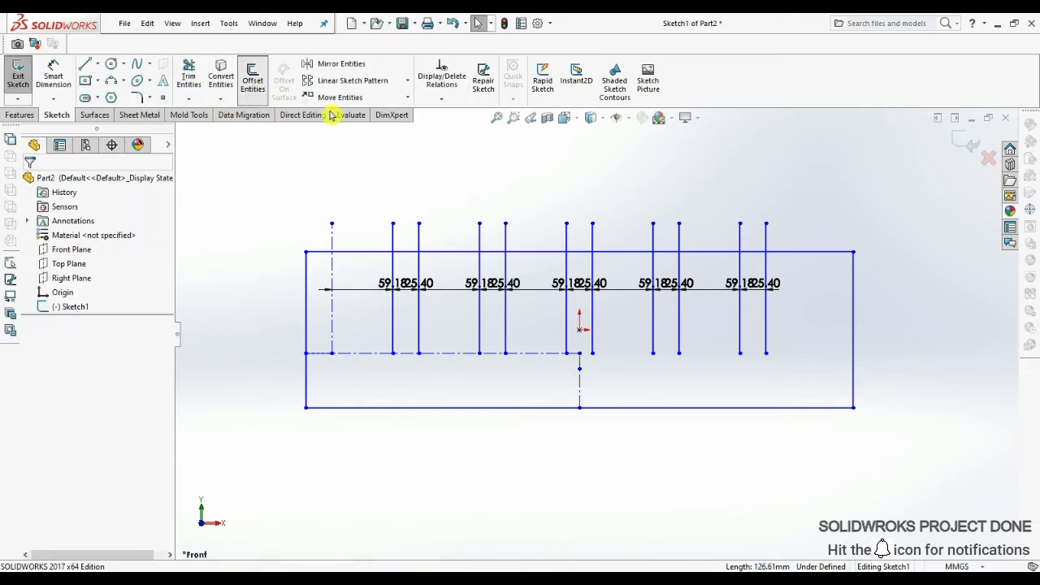
pyautogui.click(766, 247)
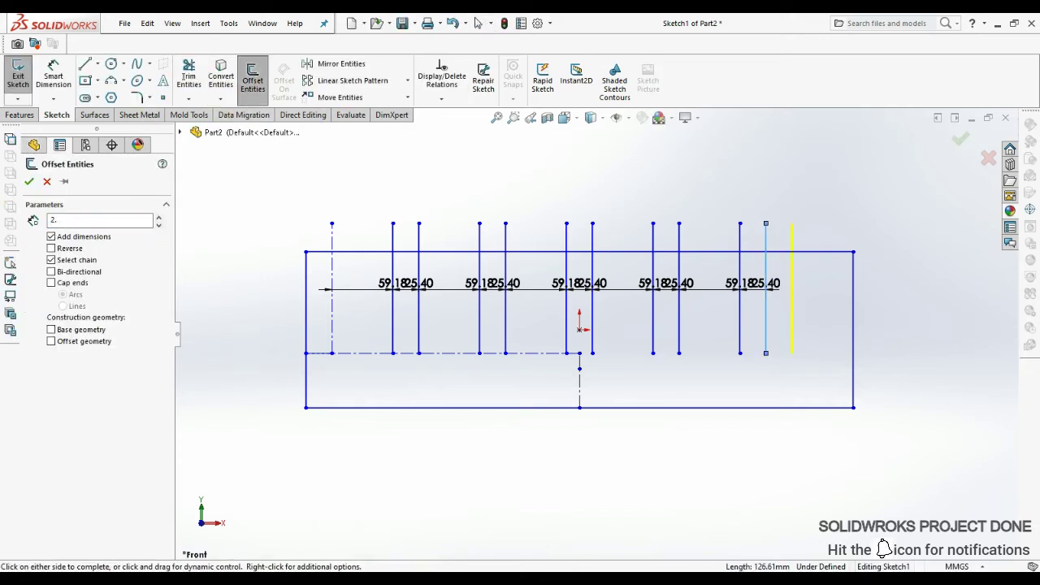
pyautogui.write('59.182')
pyautogui.click(766, 244)
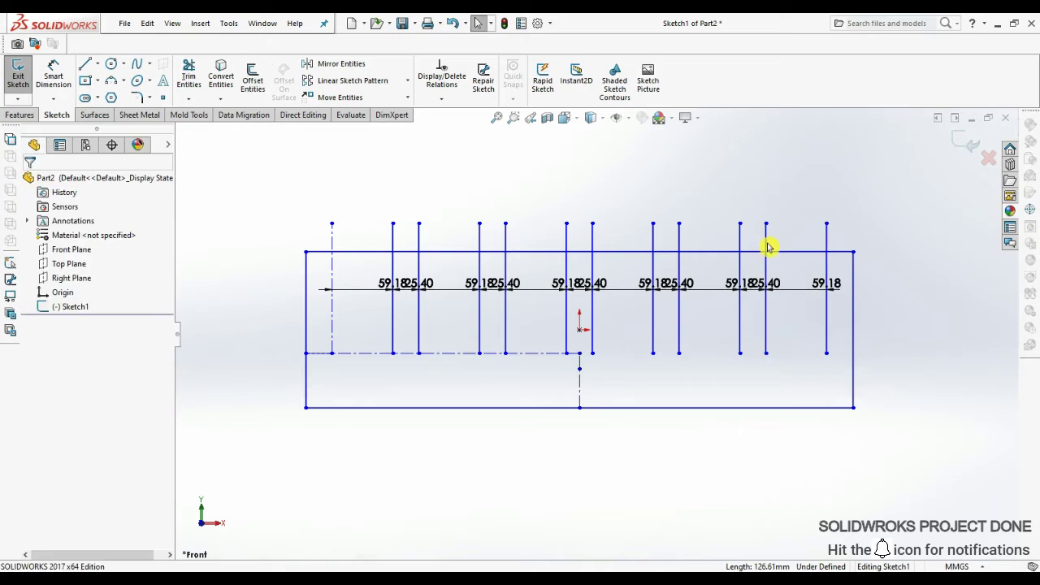
pyautogui.click(188, 77)
pyautogui.moveTo(315, 229)
pyautogui.mouseDown()
pyautogui.moveTo(396, 243)
pyautogui.moveTo(840, 234)
pyautogui.mouseUp()
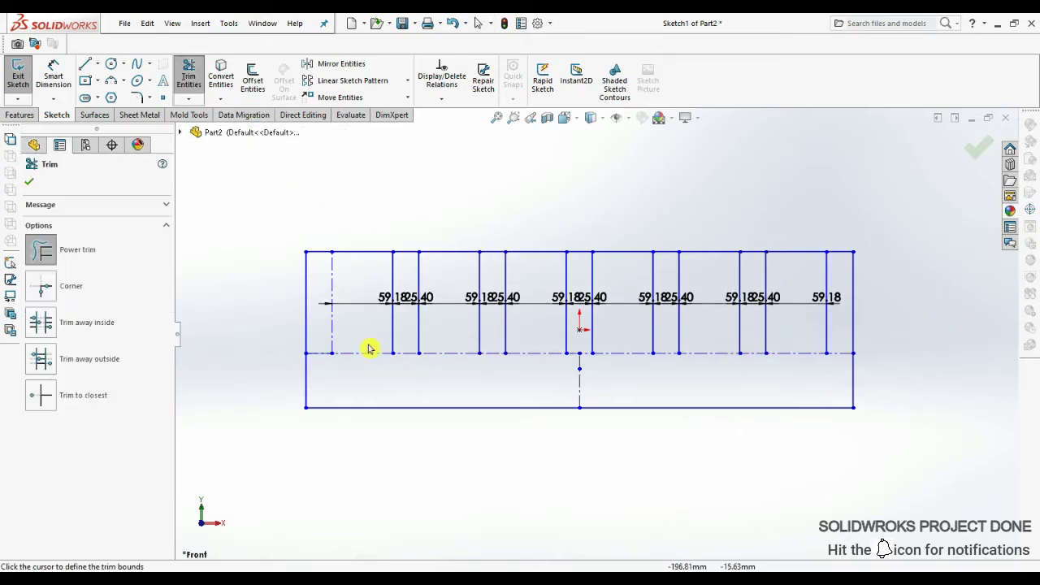
# - Convert the left vertical and horizontal construction lines into solid sketch geometry
pyautogui.press('Escape')
pyautogui.click(332, 337)
pyautogui.click(79, 390)
pyautogui.click(232, 232)
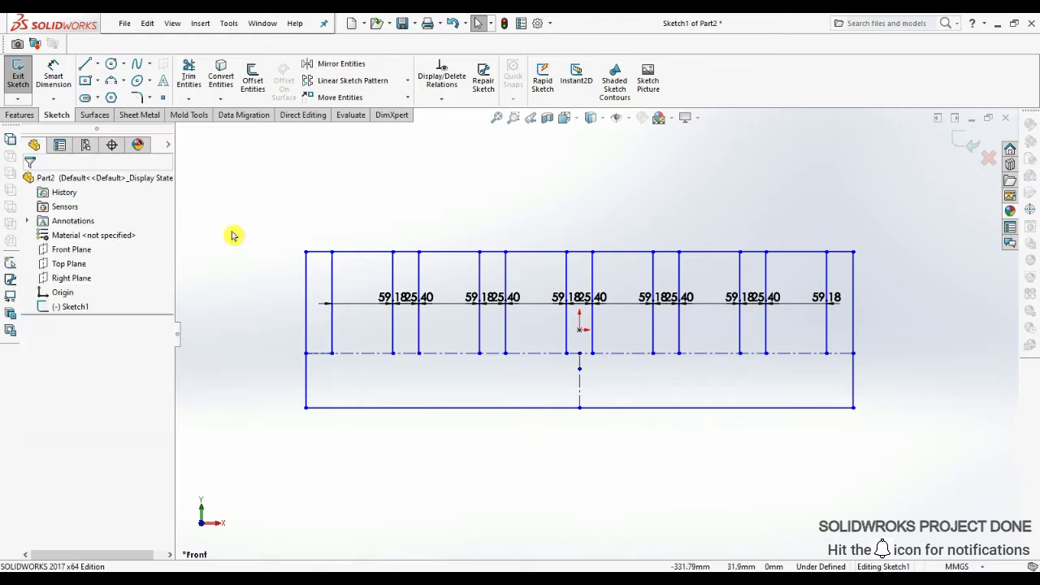
pyautogui.click(355, 353)
pyautogui.click(97, 390)
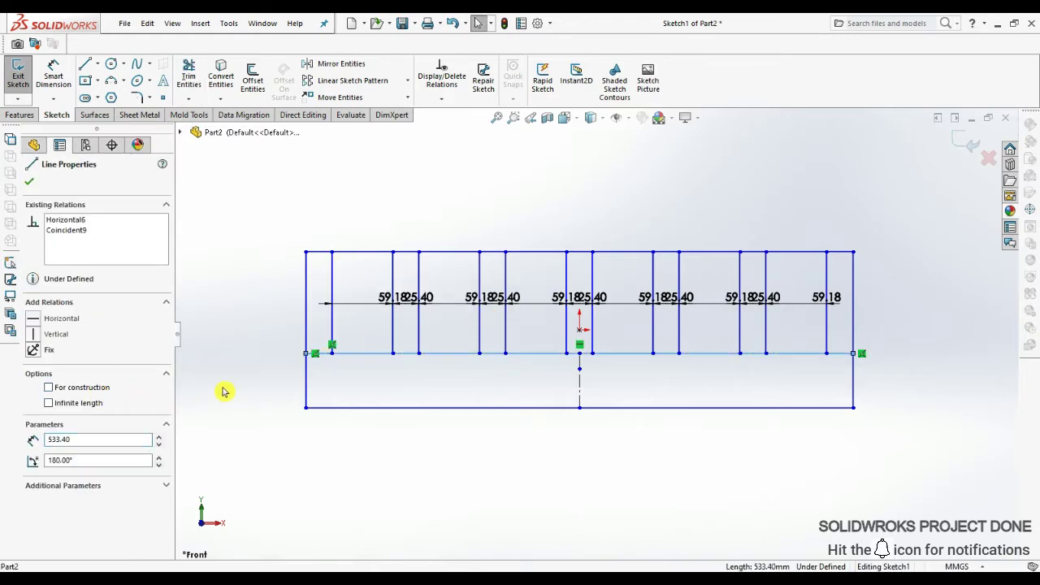
# - Power-trim the top edge and lower line segments to leave seven teeth on the base
pyautogui.click(227, 390)
pyautogui.click(189, 78)
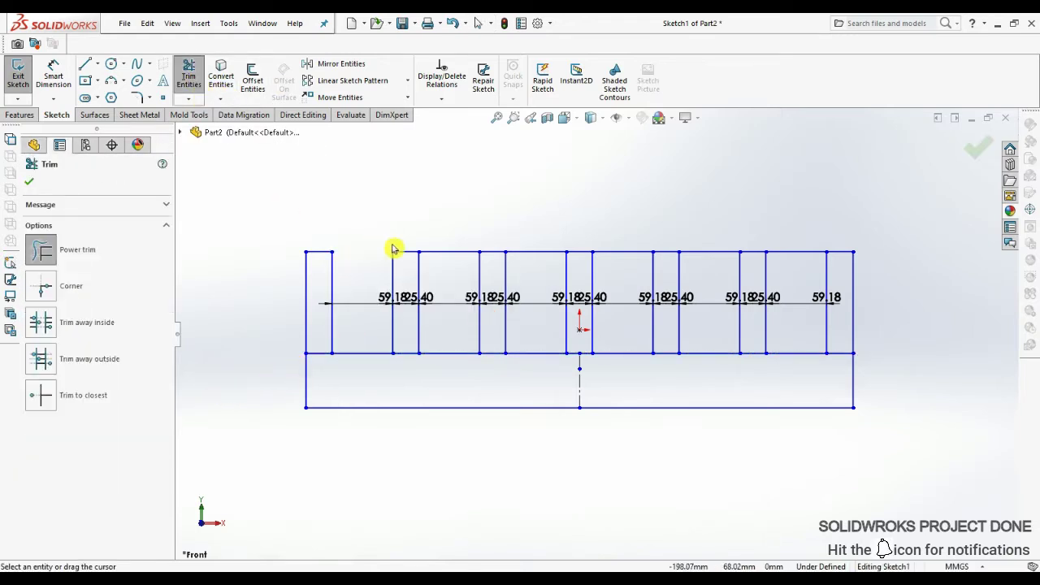
pyautogui.moveTo(534, 233); pyautogui.dragTo(668, 243)
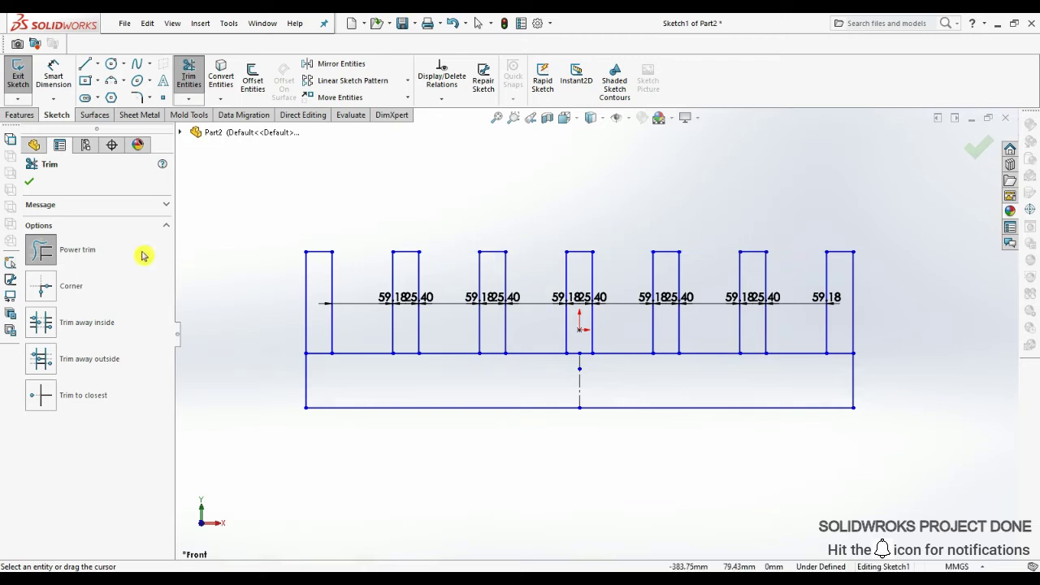
pyautogui.moveTo(322, 352); pyautogui.dragTo(400, 363)
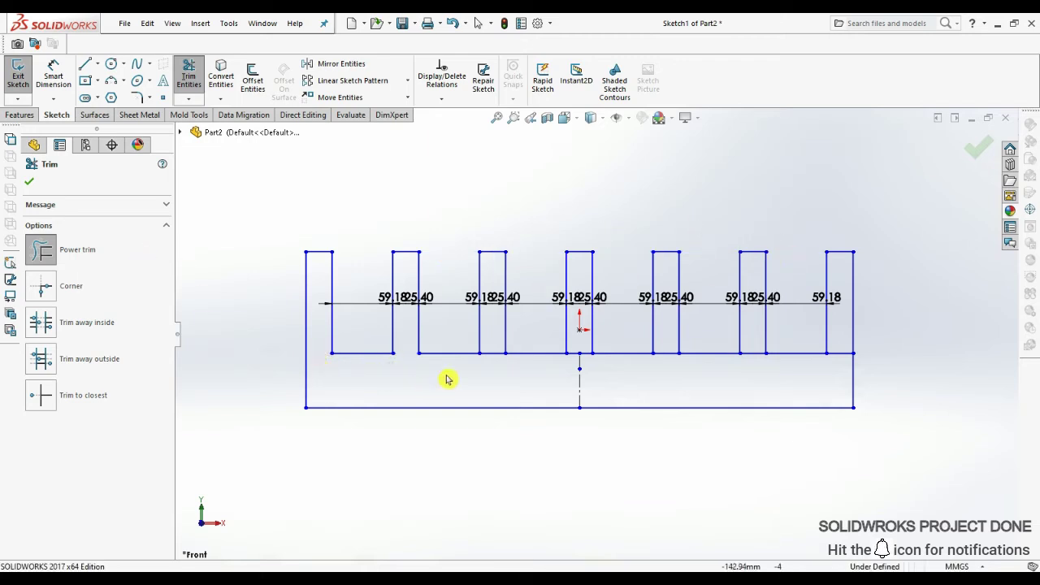
pyautogui.moveTo(583, 342)
pyautogui.mouseDown()
pyautogui.moveTo(655, 379)
pyautogui.moveTo(722, 381)
pyautogui.moveTo(787, 371)
pyautogui.moveTo(833, 347)
pyautogui.mouseUp()
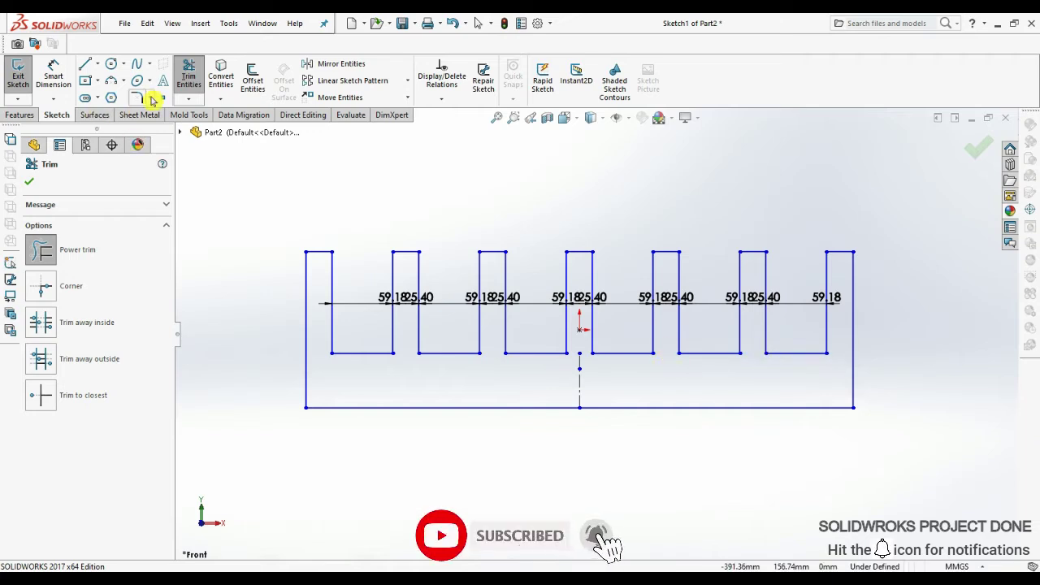
pyautogui.click(331, 254)
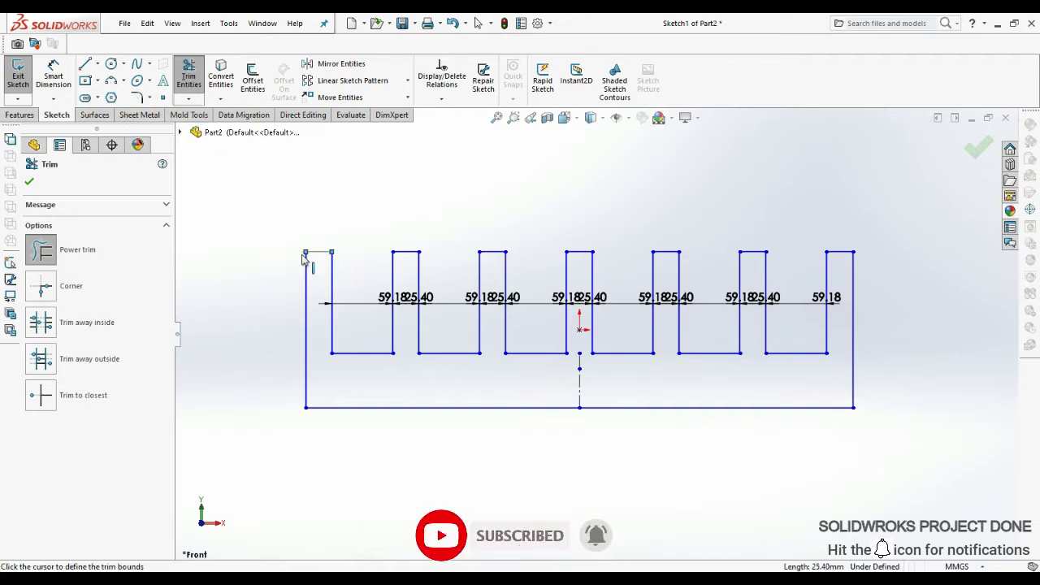
pyautogui.click(140, 82)
pyautogui.click(332, 253)
# - Fillet both top corners of all seven teeth with a 12.50 mm radius
pyautogui.click(307, 253)
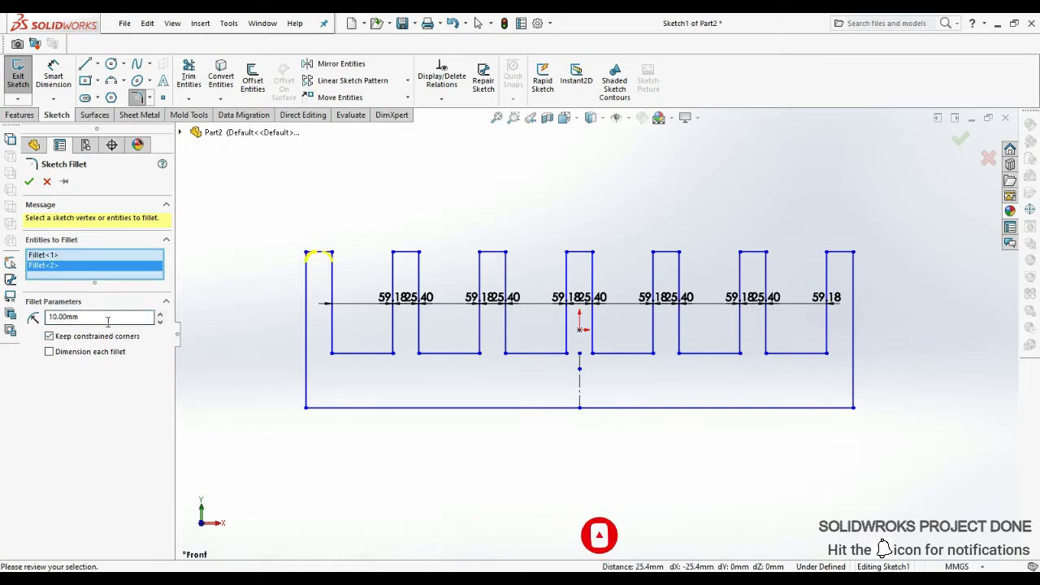
pyautogui.doubleClick(108, 318)
pyautogui.write('12.5')
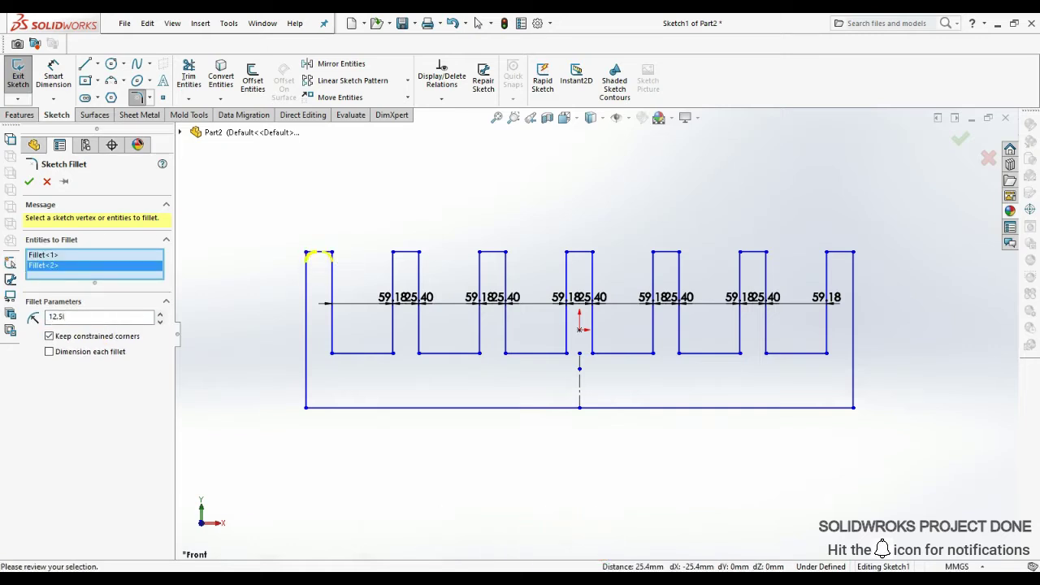
pyautogui.click(394, 254)
pyautogui.click(420, 253)
pyautogui.click(480, 253)
pyautogui.click(506, 253)
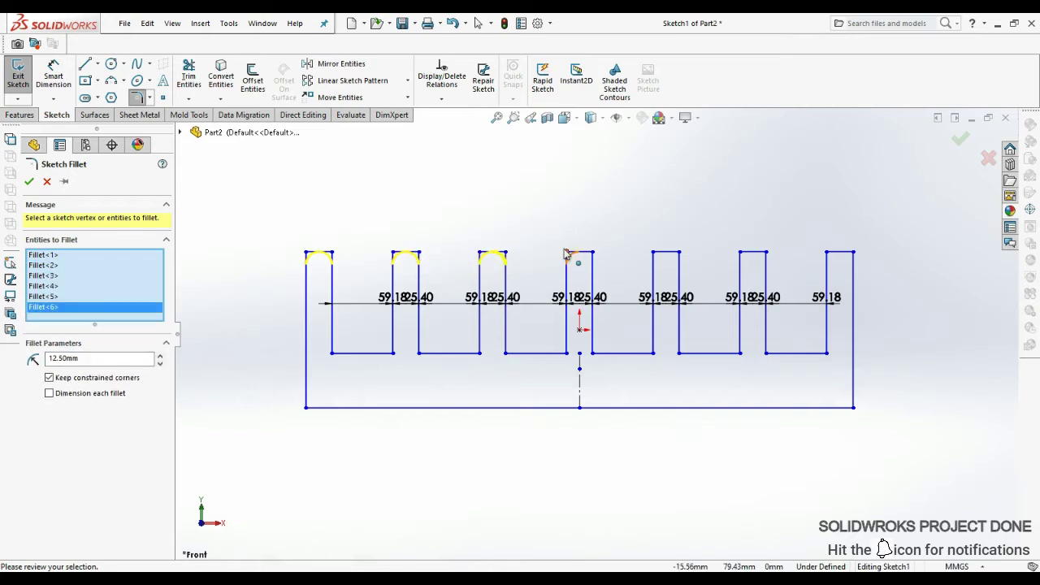
pyautogui.click(568, 253)
pyautogui.click(593, 253)
pyautogui.click(654, 253)
pyautogui.click(680, 253)
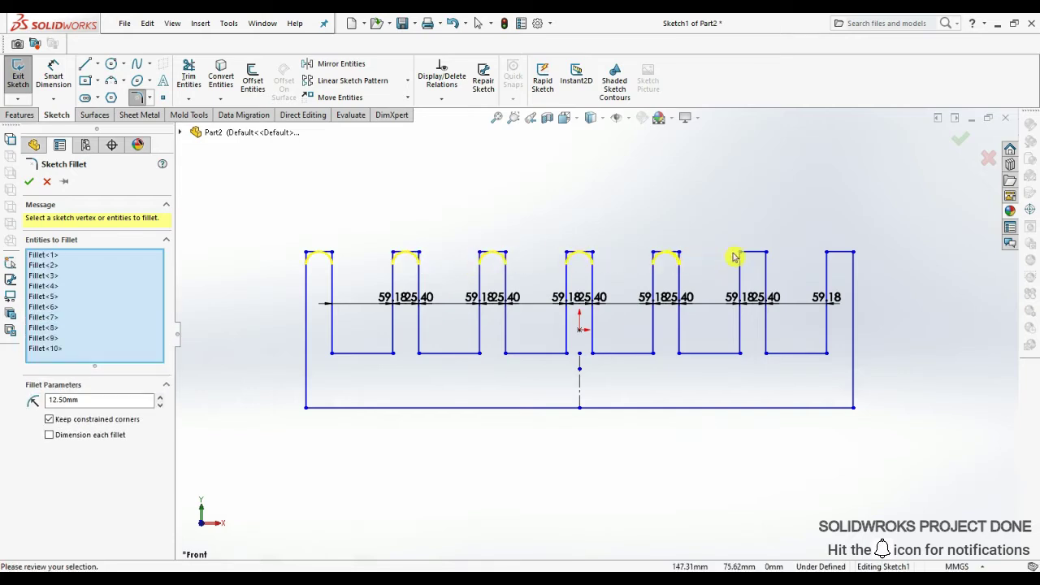
pyautogui.click(740, 253)
pyautogui.click(765, 252)
pyautogui.click(826, 253)
pyautogui.click(852, 253)
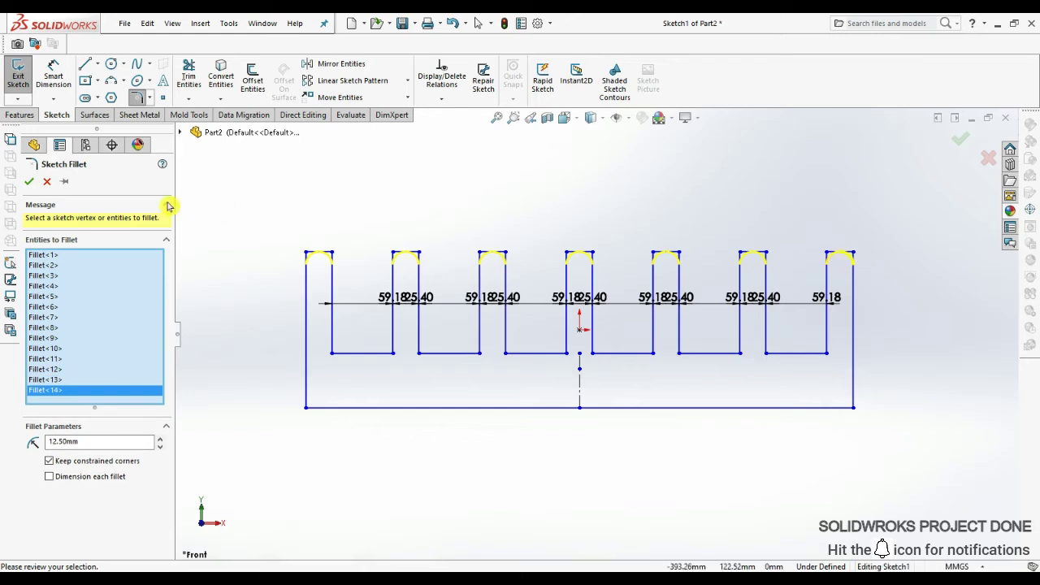
pyautogui.click(28, 183)
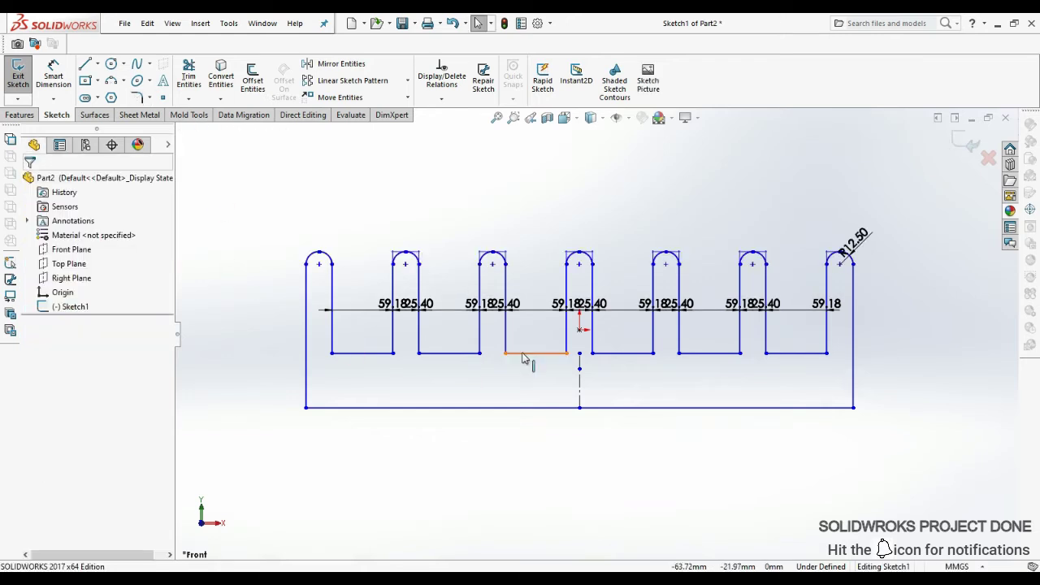
# - Re-enter the comb sketch and dimension the base height at 53.10 mm
pyautogui.moveTo(523, 358)
pyautogui.mouseDown(button='middle')
pyautogui.moveTo(529, 333)
pyautogui.moveTo(618, 297)
pyautogui.mouseUp(button='middle')
pyautogui.moveTo(534, 393); pyautogui.dragTo(639, 360, button='middle')
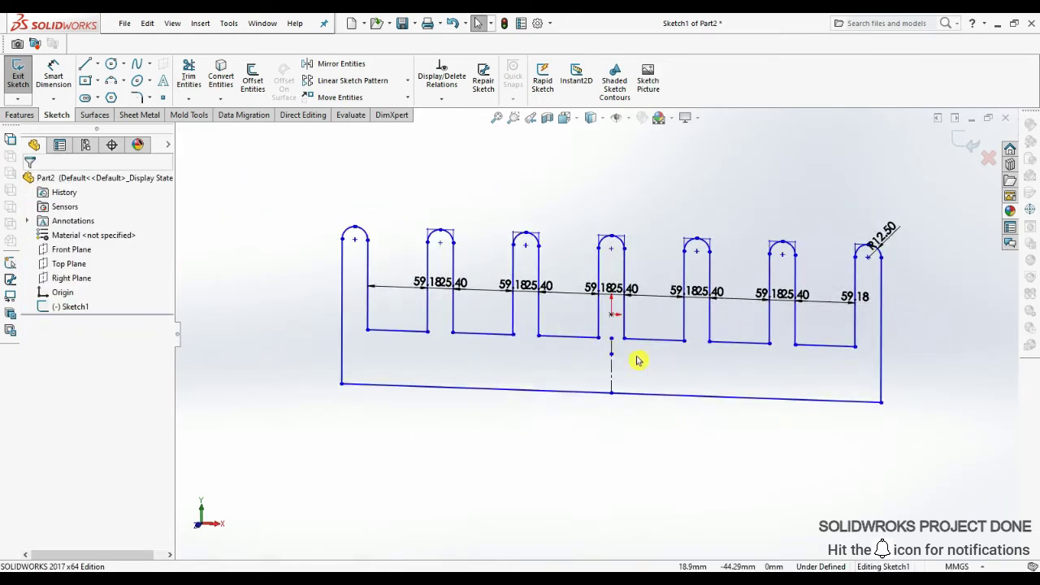
pyautogui.click(18, 77)
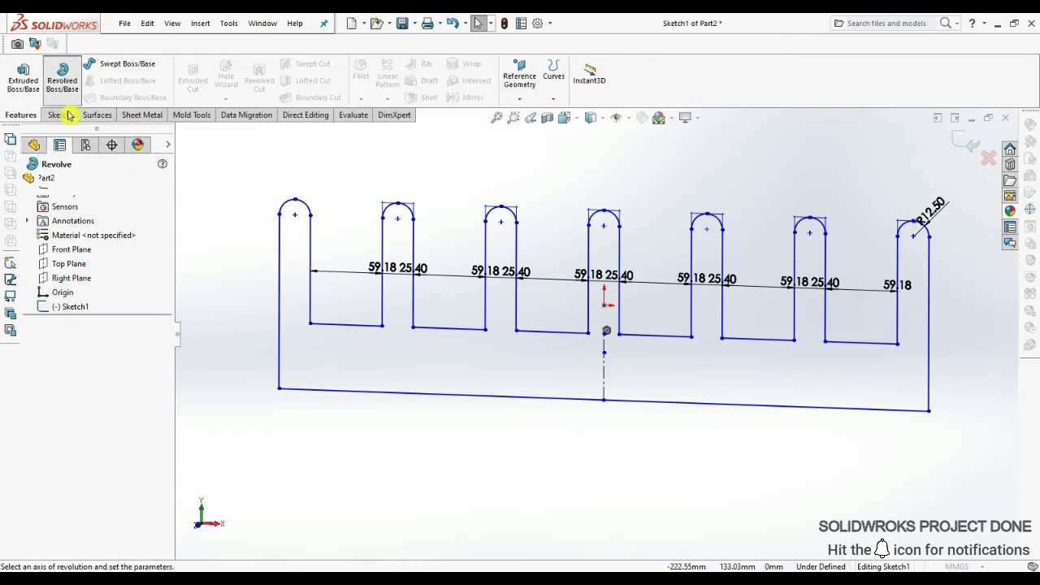
pyautogui.click(59, 114)
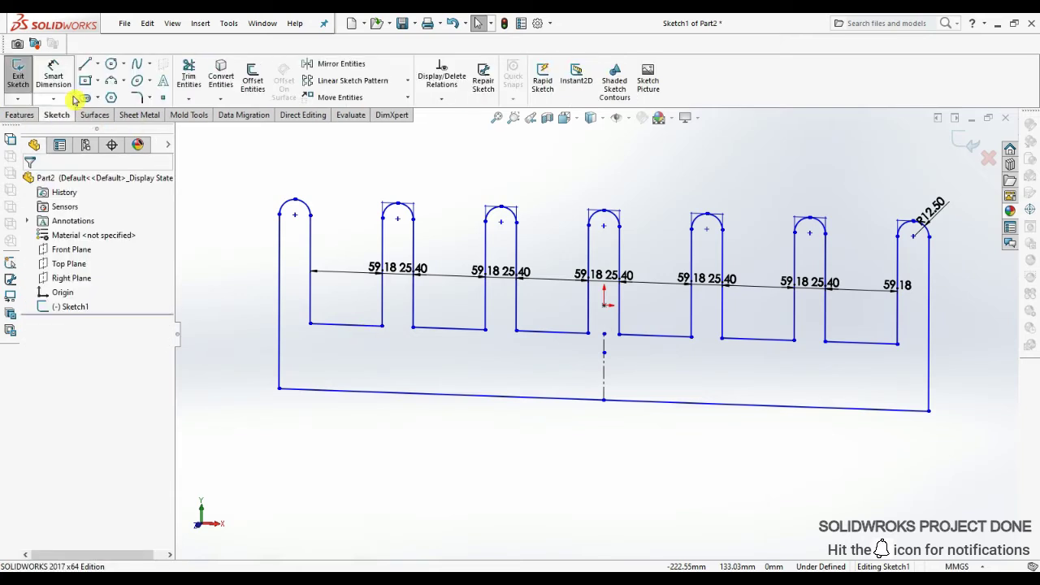
pyautogui.click(333, 383)
pyautogui.click(233, 351)
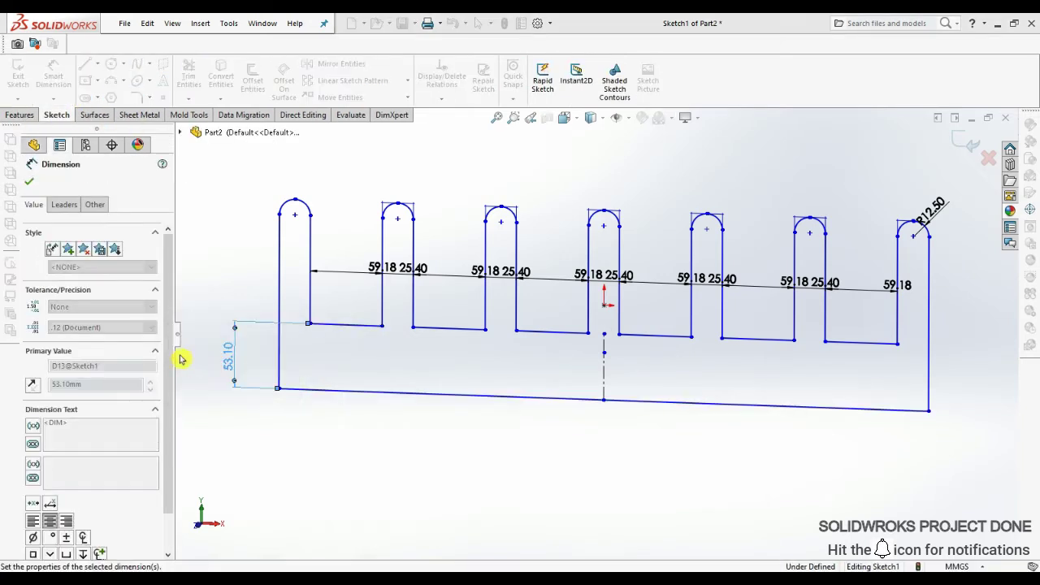
pyautogui.click(199, 367)
# - Dimension the centreline height at 38.10 mm from the bottom edge
pyautogui.keyDown('ctrl'); pyautogui.moveTo(195, 356); pyautogui.dragTo(205, 343, button='middle'); pyautogui.keyUp('ctrl')
pyautogui.click(613, 341)
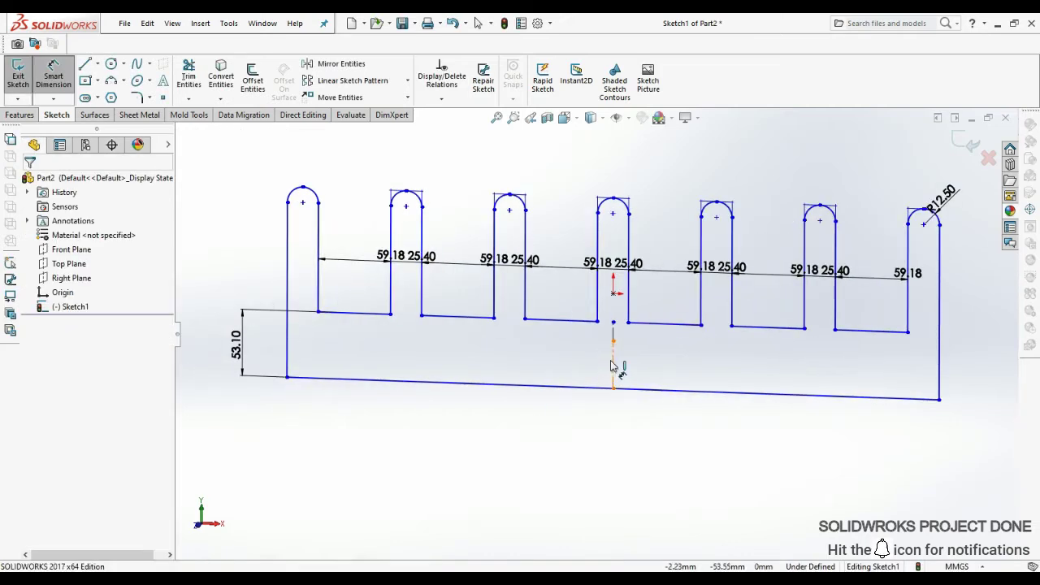
pyautogui.click(279, 364)
pyautogui.press('Return')
pyautogui.click(54, 77)
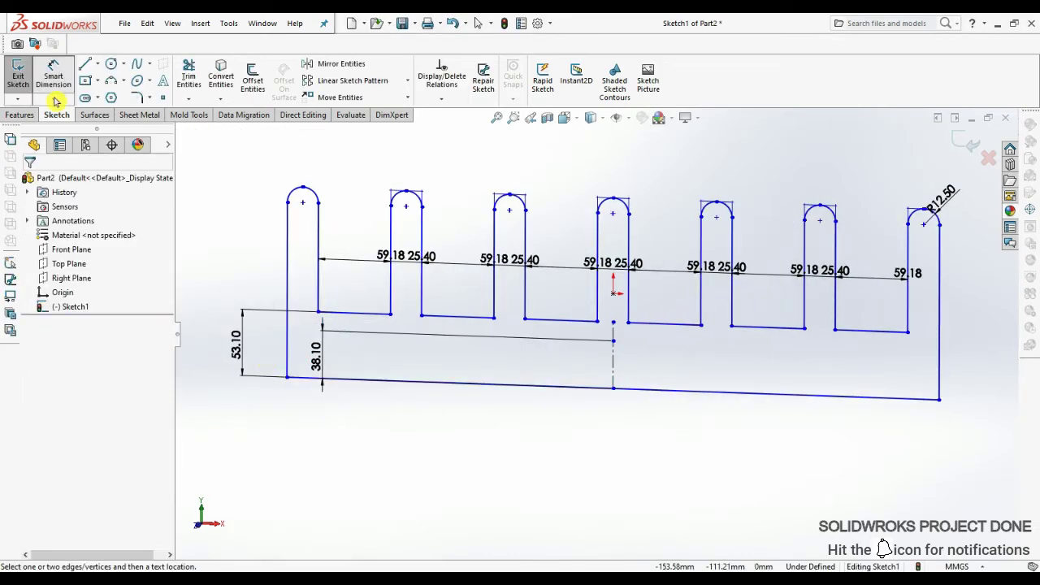
pyautogui.click(20, 114)
pyautogui.click(142, 115)
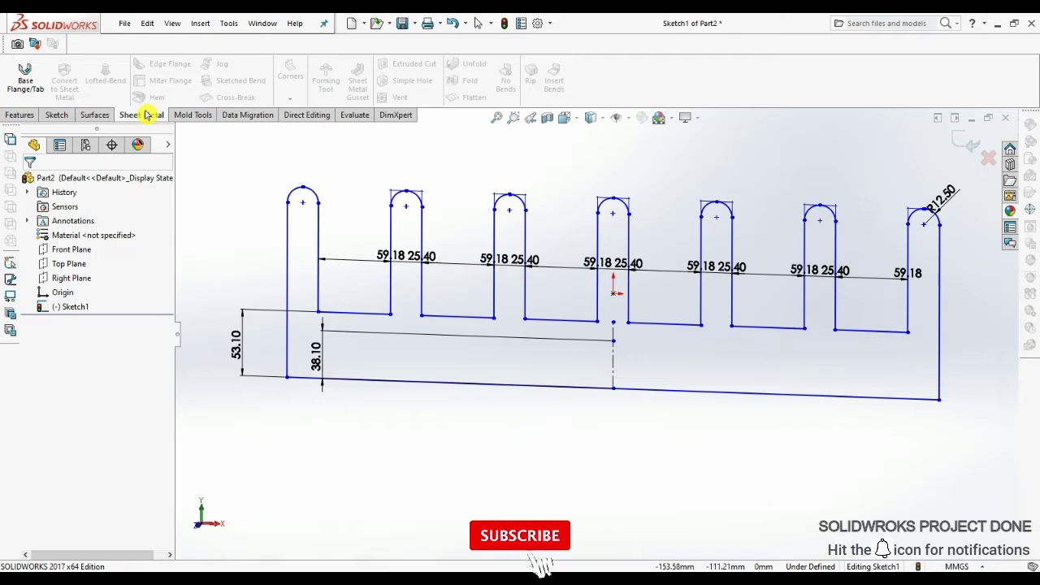
# - Create Base-Flange1 from the comb sketch with a 2.00 mm thickness
pyautogui.click(26, 77)
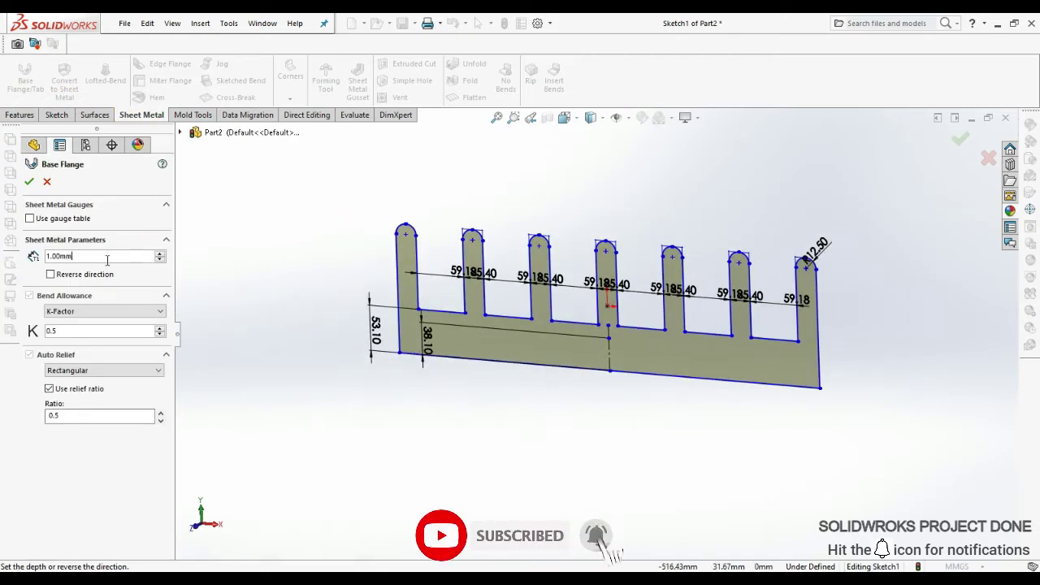
pyautogui.write('2')
pyautogui.press('Return')
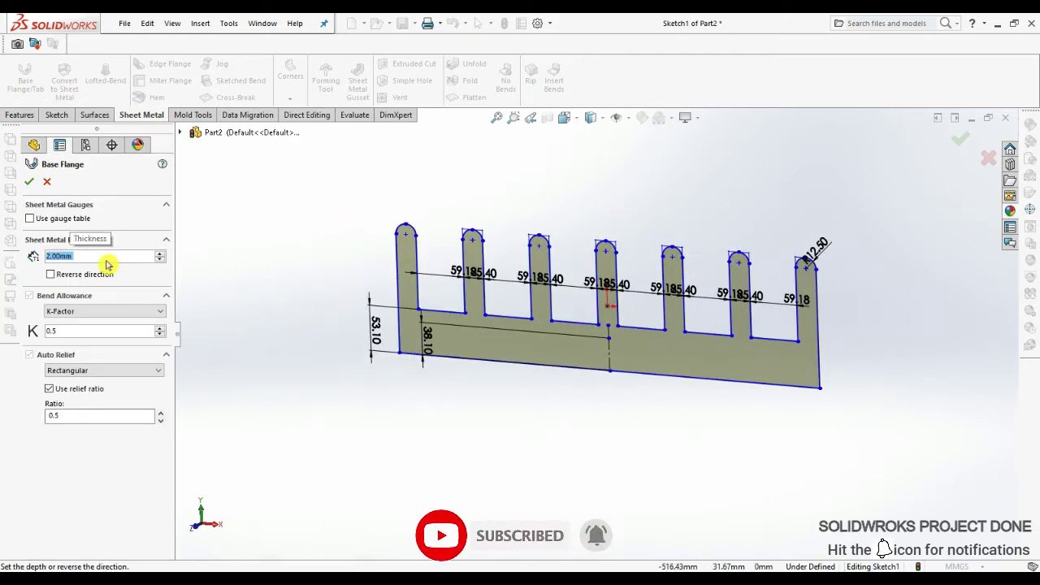
pyautogui.click(29, 181)
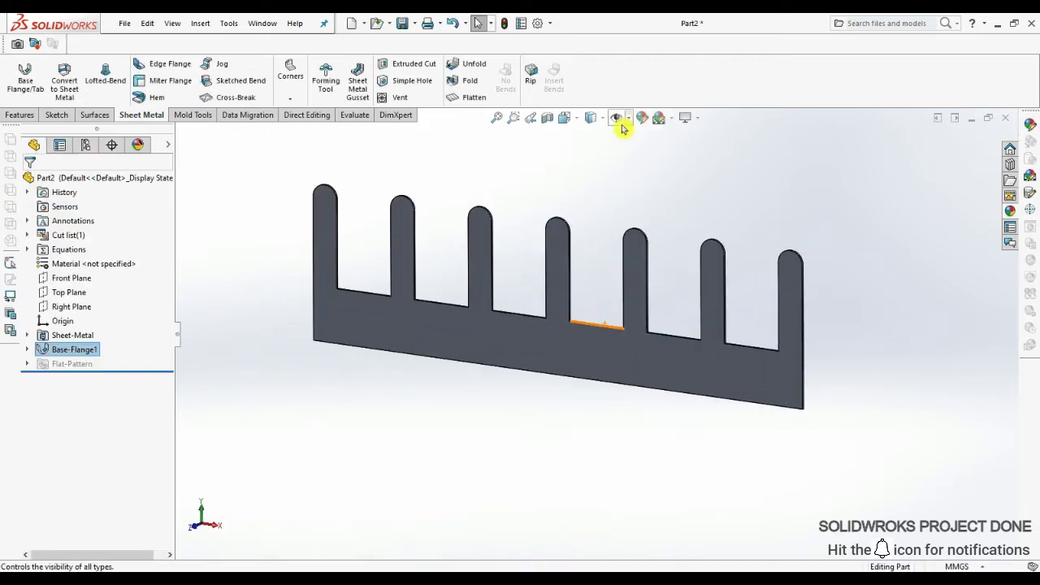
# - Set the scene background to Plain White
pyautogui.click(685, 117)
pyautogui.click(665, 118)
pyautogui.click(672, 138)
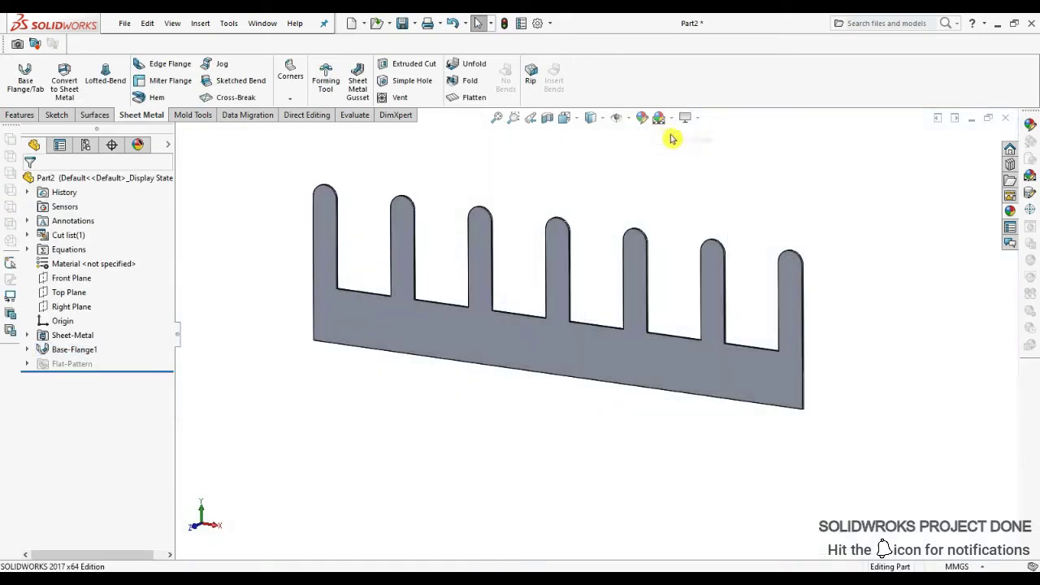
# - Apply a dark Painted library appearance to the whole comb body
pyautogui.click(1008, 213)
pyautogui.click(866, 156)
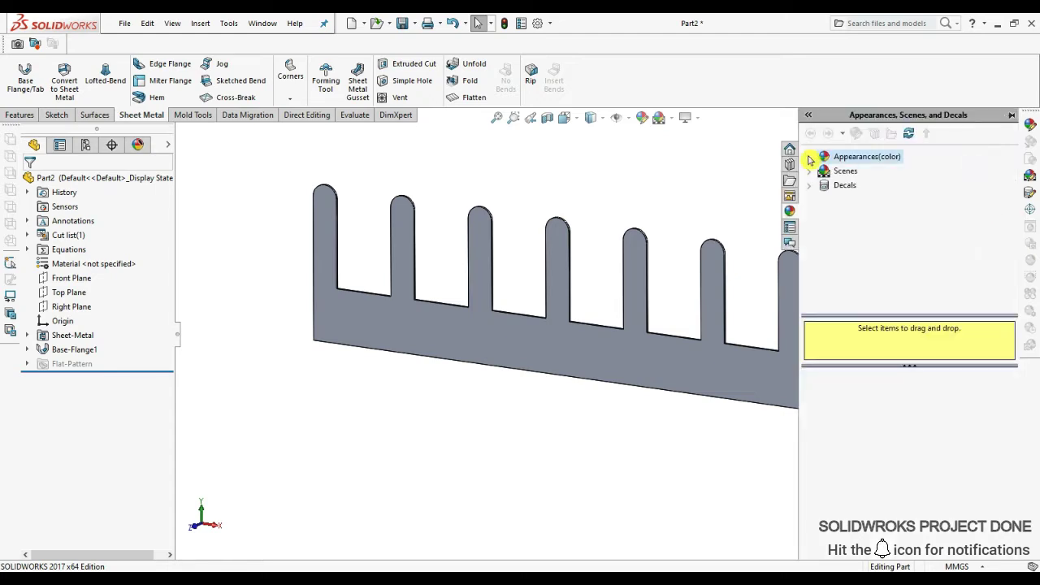
pyautogui.click(811, 157)
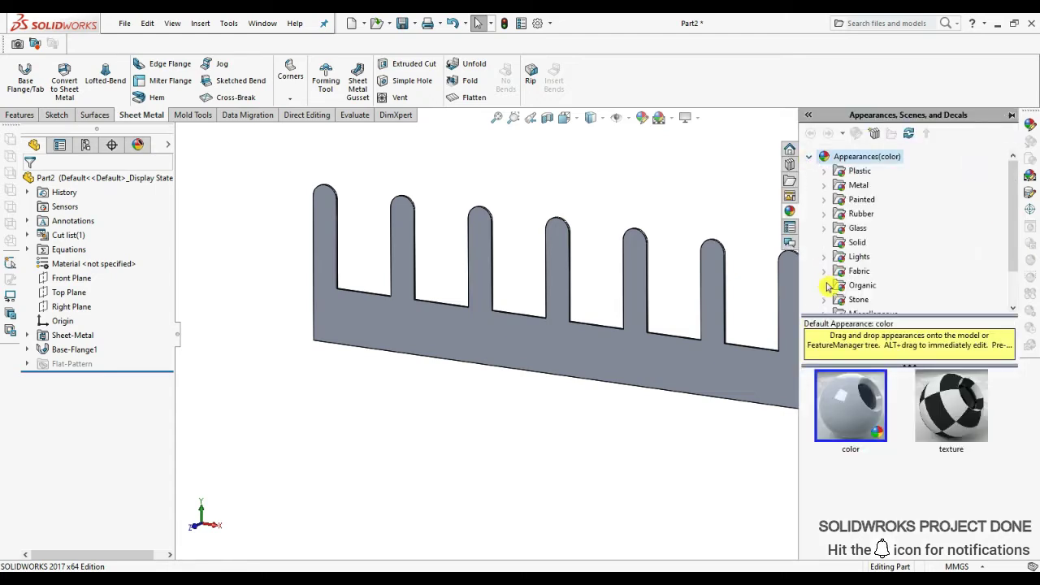
pyautogui.click(810, 158)
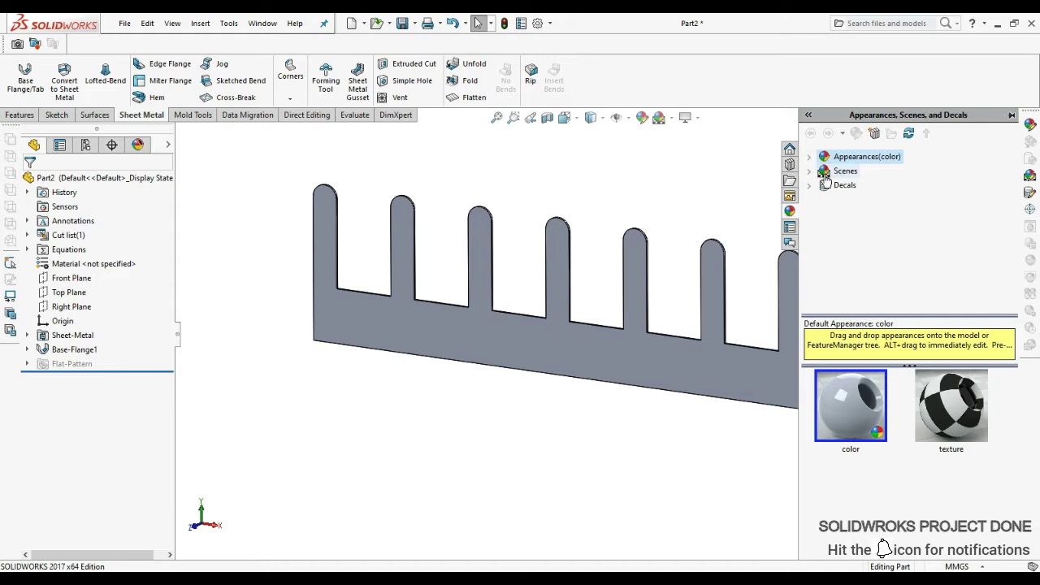
pyautogui.click(809, 156)
pyautogui.doubleClick(854, 200)
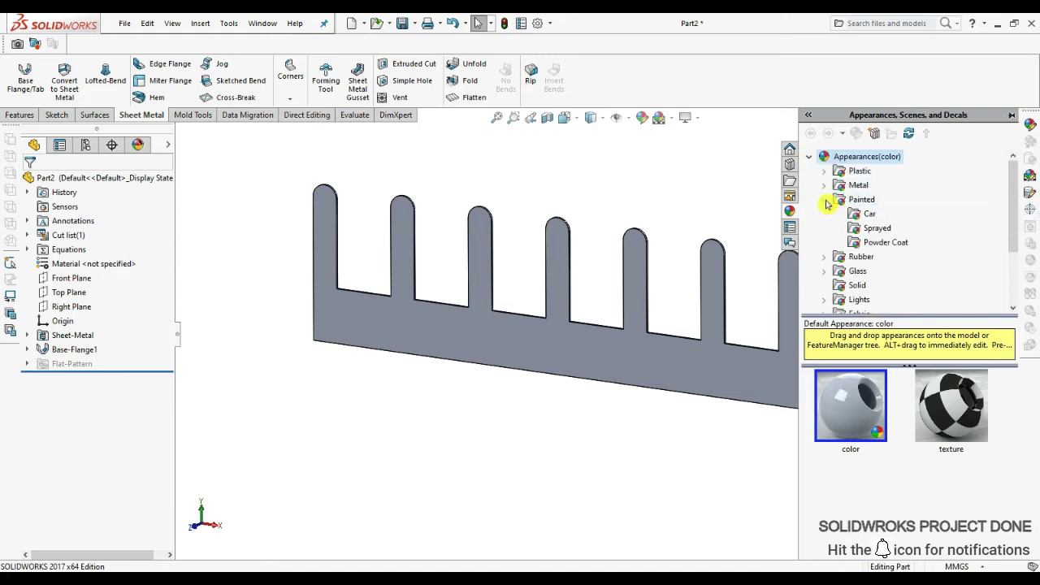
pyautogui.click(866, 215)
pyautogui.click(877, 228)
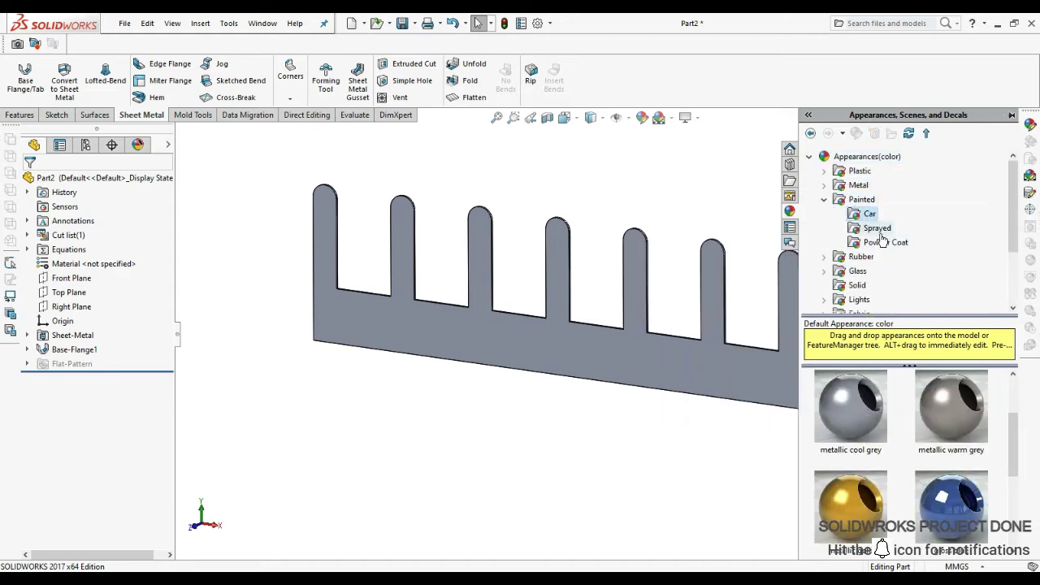
pyautogui.click(886, 242)
pyautogui.moveTo(951, 406); pyautogui.dragTo(666, 358)
pyautogui.click(667, 364)
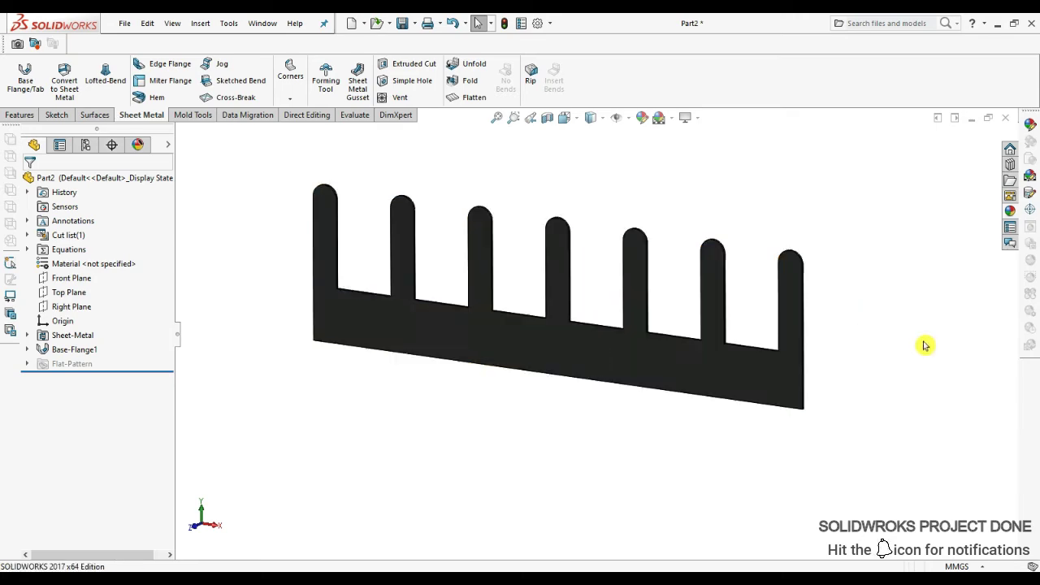
pyautogui.moveTo(715, 290)
pyautogui.mouseDown(button='middle')
pyautogui.moveTo(646, 243)
pyautogui.moveTo(661, 182)
pyautogui.moveTo(534, 365)
pyautogui.moveTo(580, 443)
pyautogui.mouseUp(button='middle')
pyautogui.hotkey('ctrl', '1')
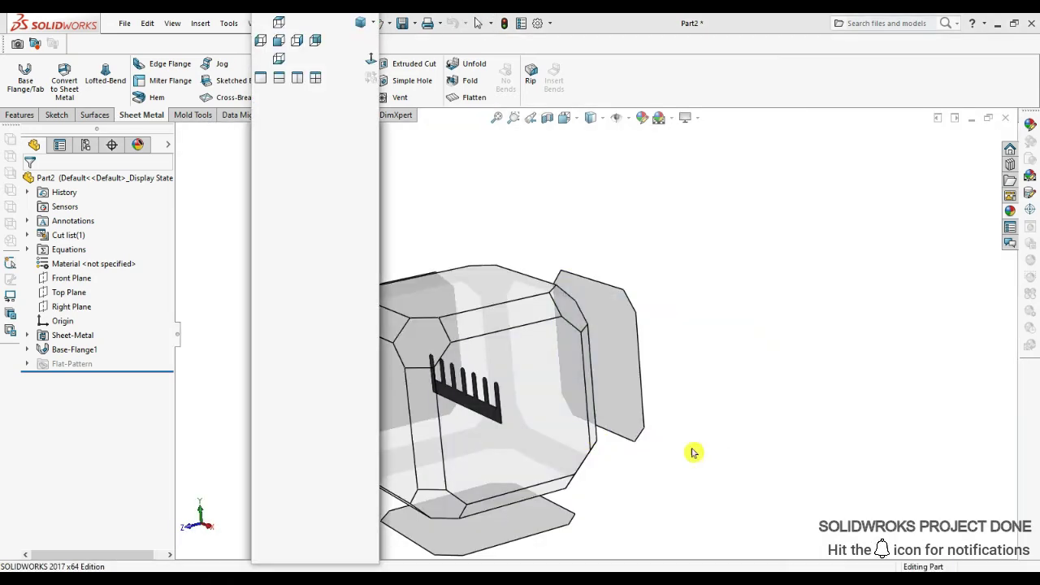
# - Start a new sketch on the comb's front face in Front view
pyautogui.click(690, 414)
pyautogui.click(731, 367)
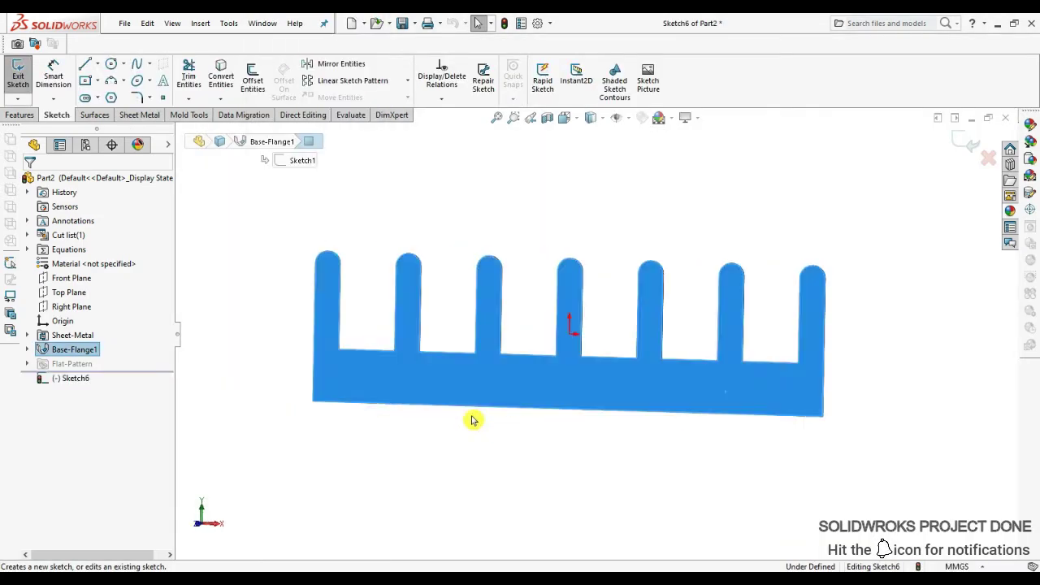
pyautogui.click(607, 441)
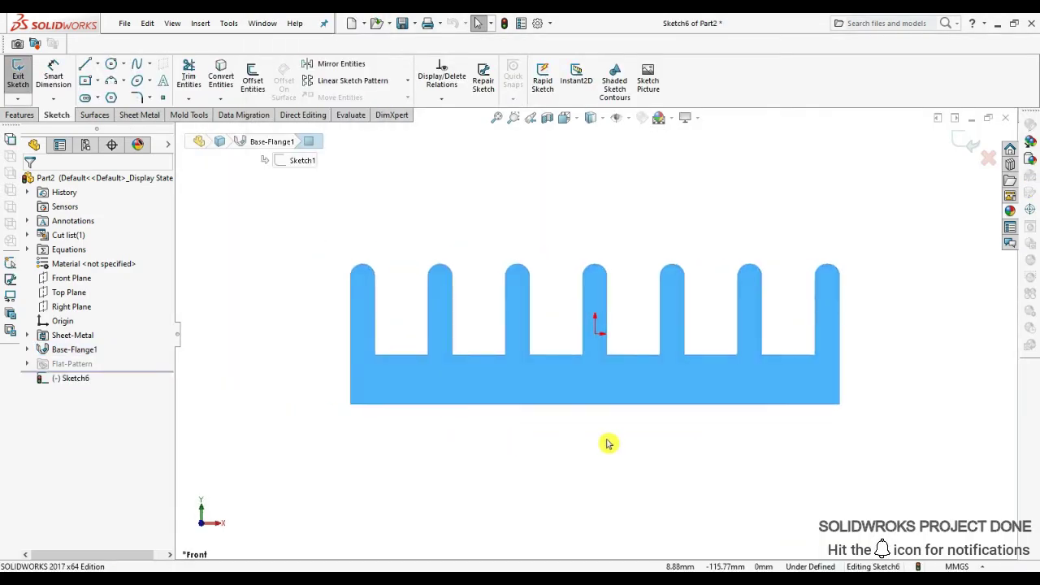
pyautogui.click(112, 63)
pyautogui.click(96, 64)
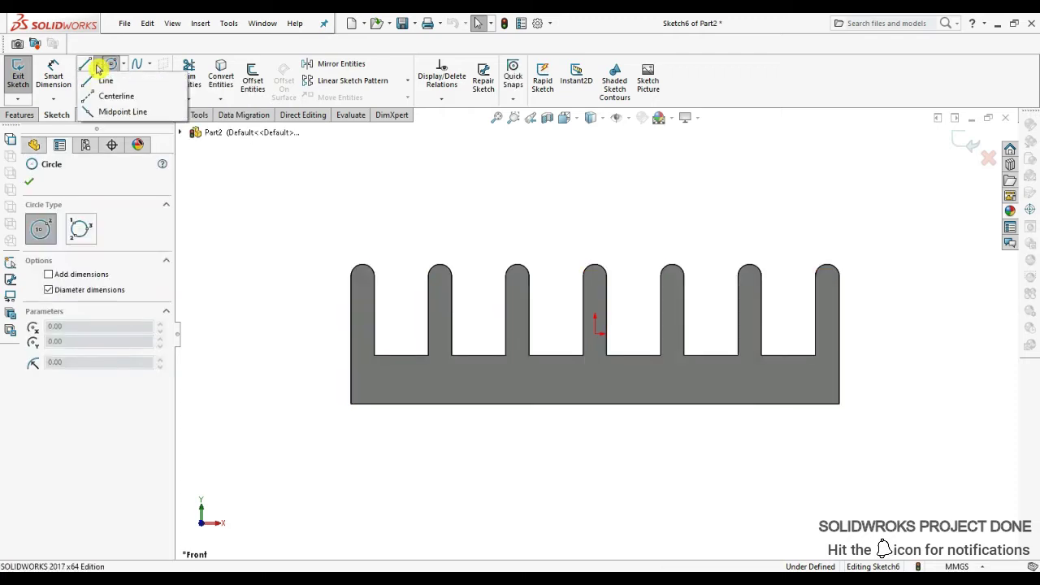
pyautogui.click(104, 79)
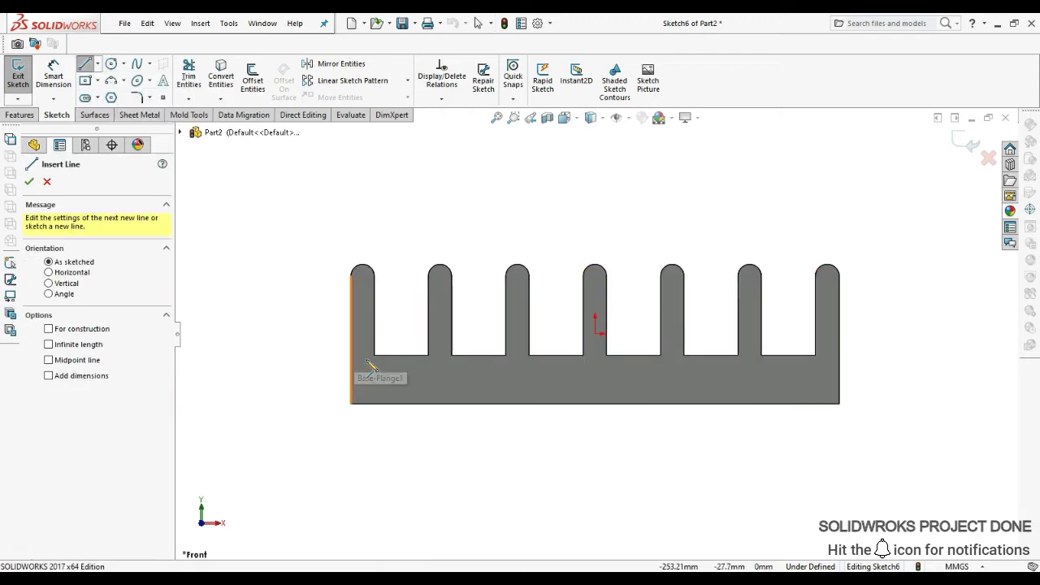
# - Draw a line from the left to the right edge along the tooth roots
pyautogui.scroll(-2, 351, 339)
pyautogui.scroll(-2, 341, 331)
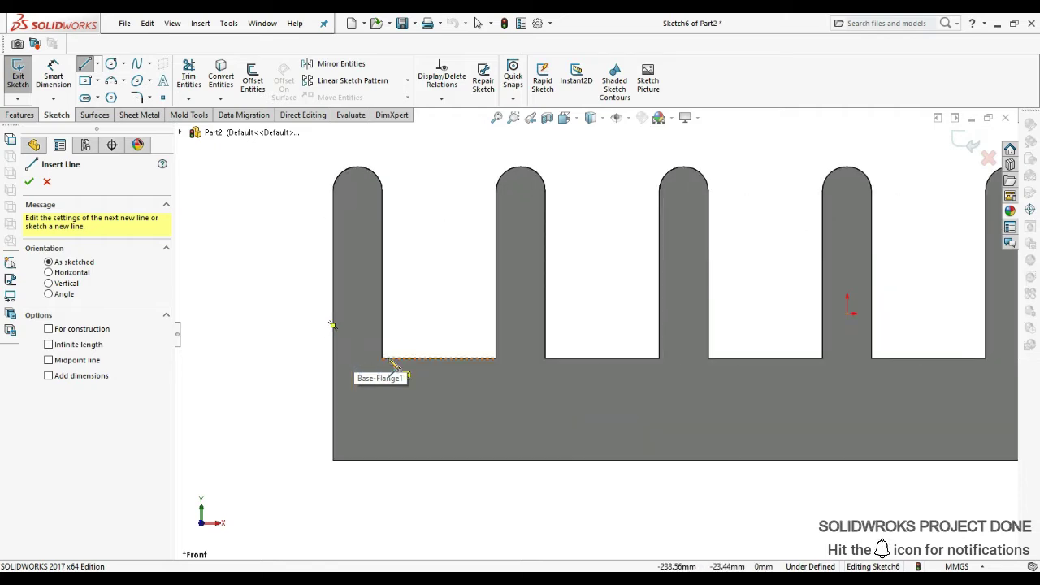
pyautogui.click(334, 358)
pyautogui.scroll(3, 575, 346)
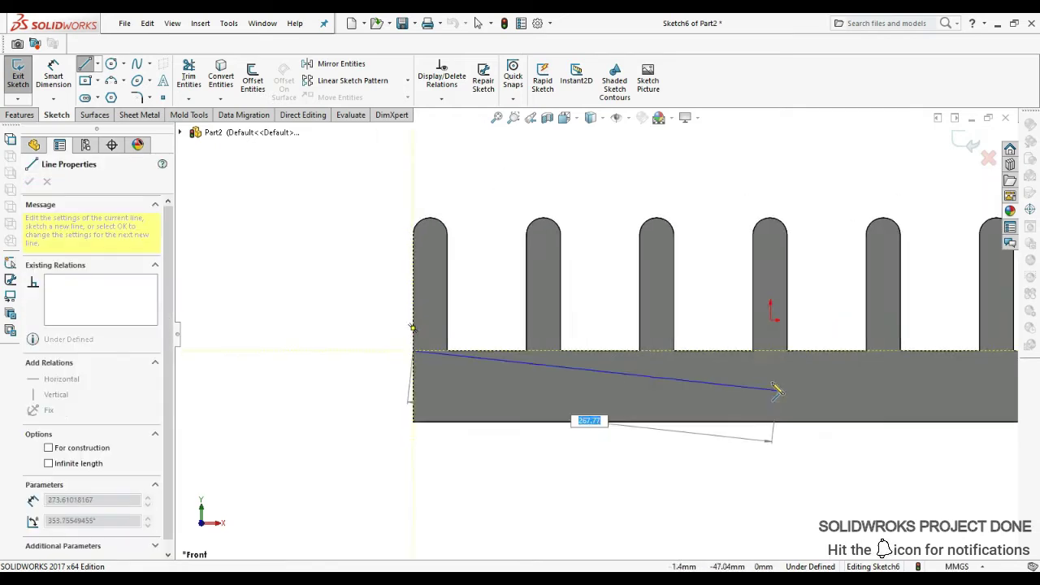
pyautogui.click(919, 336)
pyautogui.press('Escape')
pyautogui.scroll(2, 735, 304)
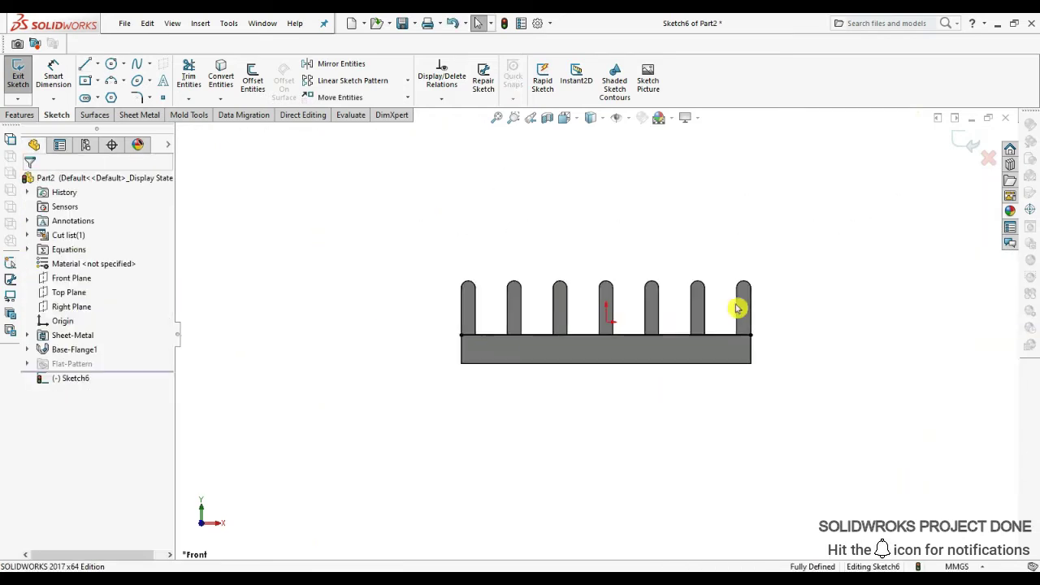
pyautogui.moveTo(735, 304)
pyautogui.mouseDown(button='middle')
pyautogui.moveTo(625, 327)
pyautogui.moveTo(671, 234)
pyautogui.mouseUp(button='middle')
pyautogui.hotkey('ctrl', '8')
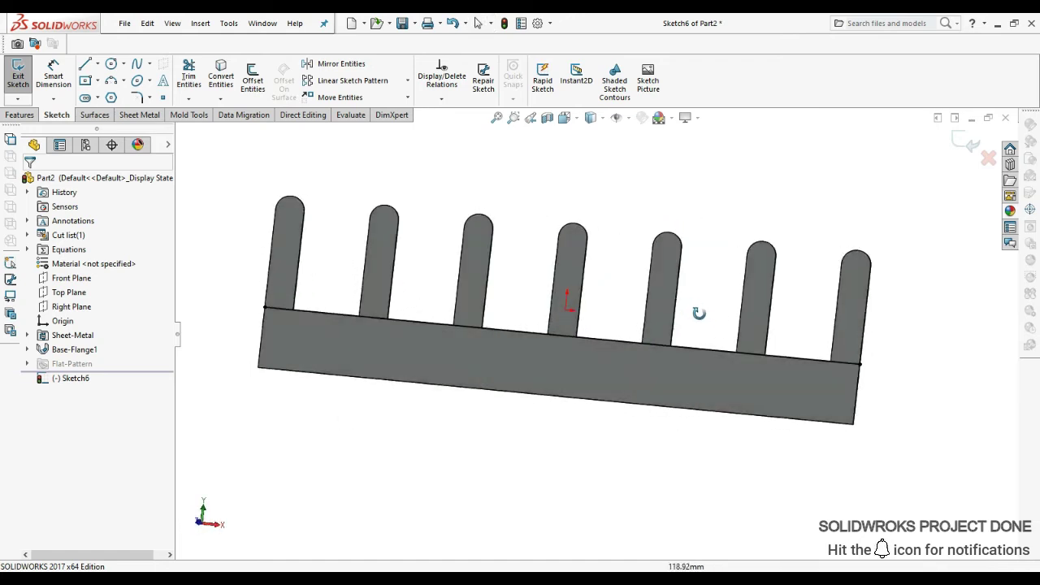
pyautogui.click(140, 115)
# - Add a sketched bend on the comb teeth with the base face fixed and a 45 degree angle
pyautogui.click(235, 80)
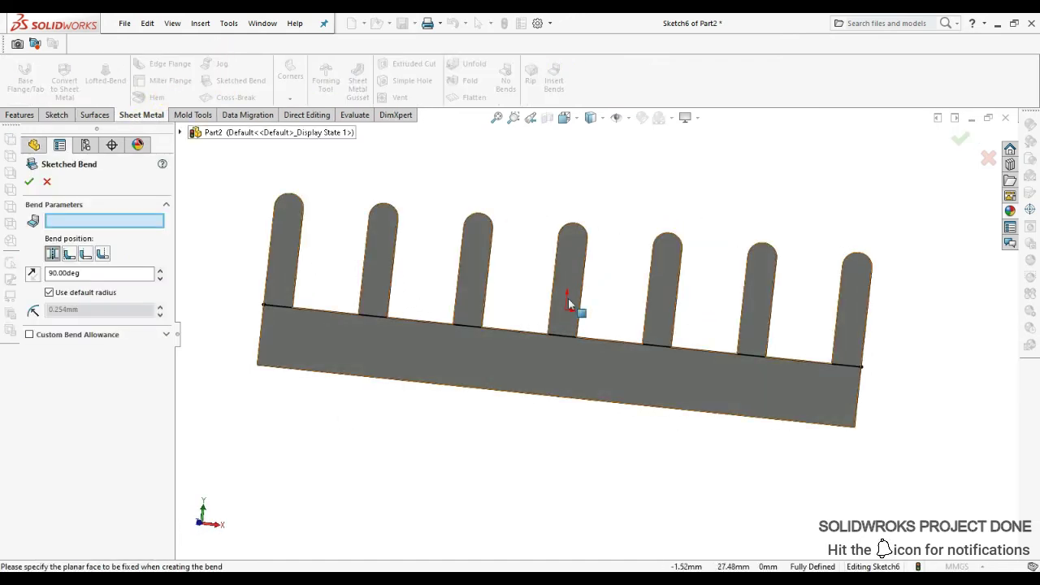
pyautogui.click(590, 367)
pyautogui.moveTo(600, 370); pyautogui.dragTo(581, 346, button='middle')
pyautogui.click(121, 273)
pyautogui.write('45')
pyautogui.press('Return')
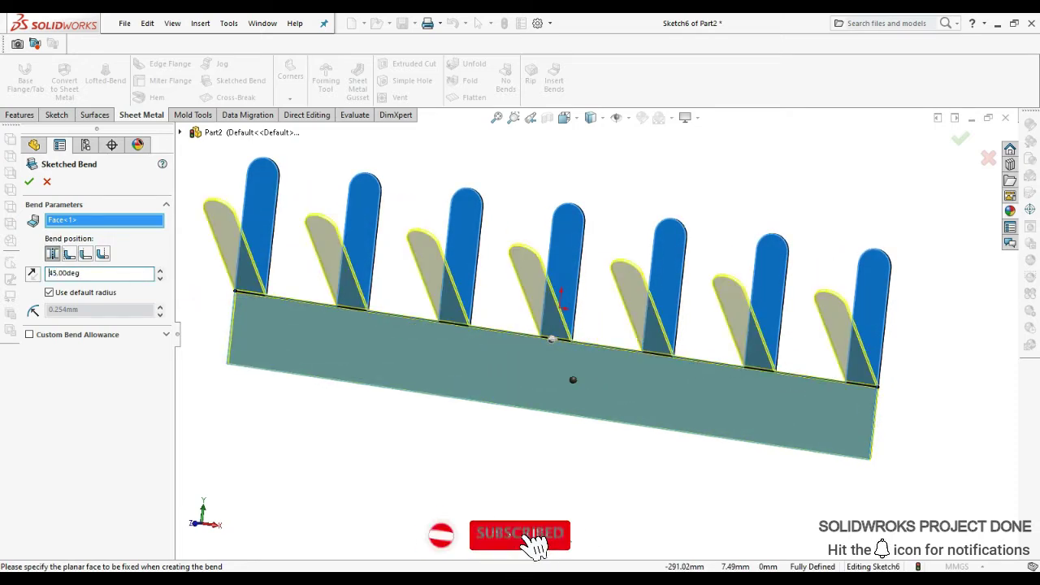
pyautogui.moveTo(534, 302); pyautogui.dragTo(569, 309, button='middle')
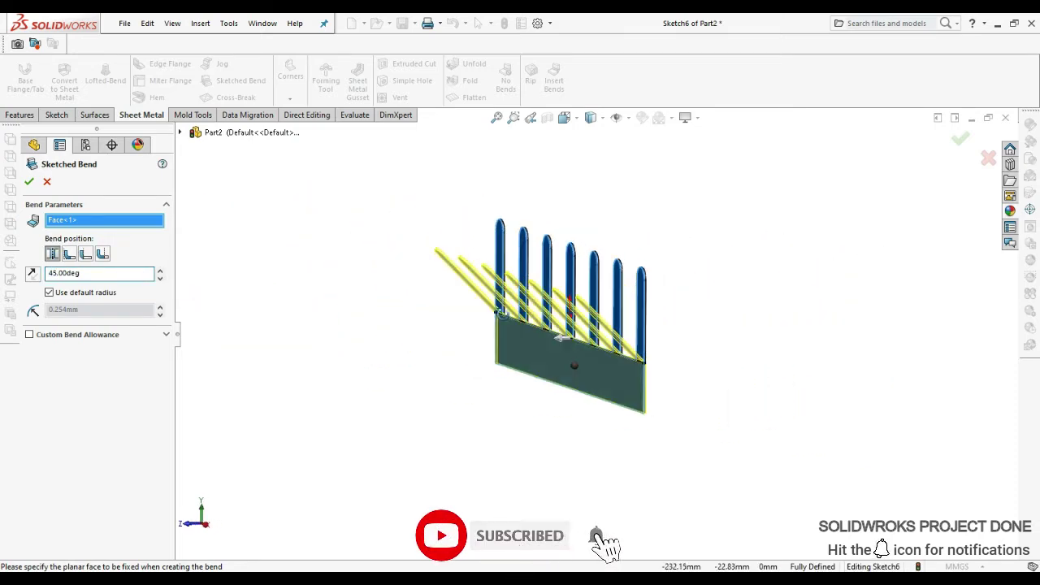
pyautogui.click(29, 181)
pyautogui.moveTo(379, 255)
pyautogui.mouseDown(button='middle')
pyautogui.moveTo(516, 348)
pyautogui.moveTo(533, 395)
pyautogui.moveTo(562, 394)
pyautogui.mouseUp(button='middle')
# - Edit Sketched Bend1 and change the bend angle to 35 degrees
pyautogui.click(83, 366)
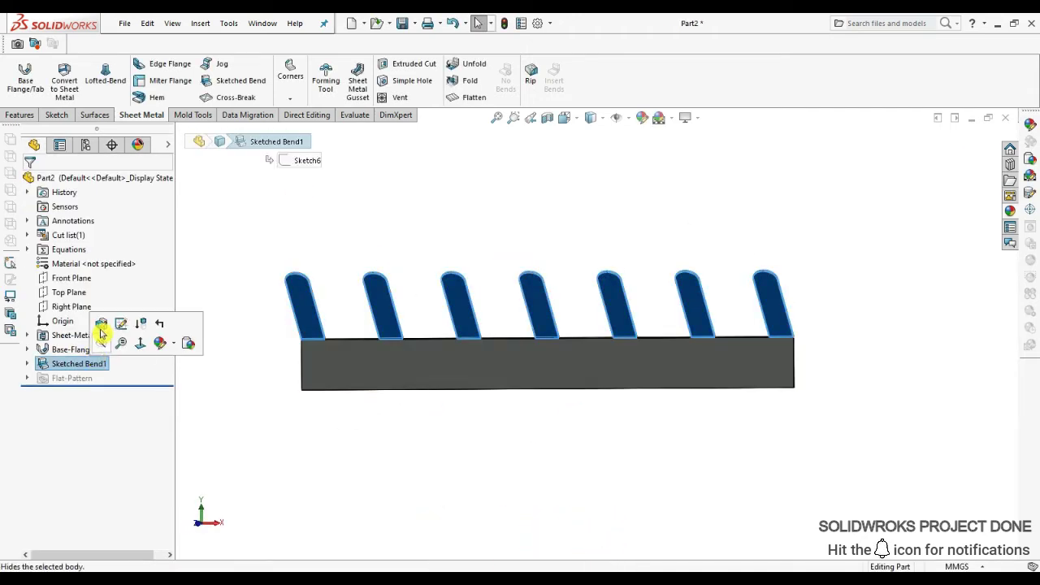
pyautogui.click(101, 335)
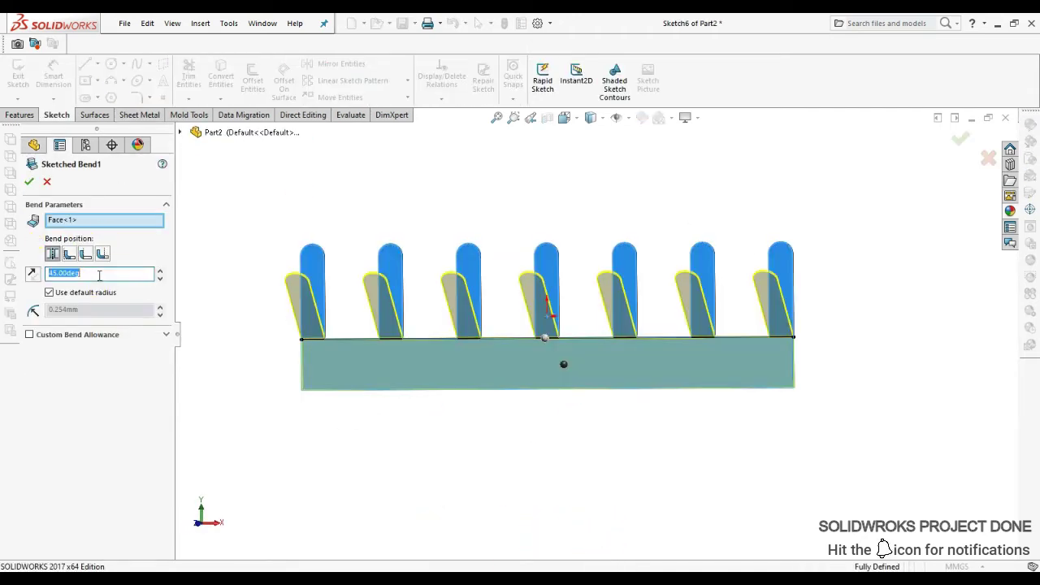
pyautogui.press('Return')
pyautogui.moveTo(796, 314); pyautogui.dragTo(658, 341, button='middle')
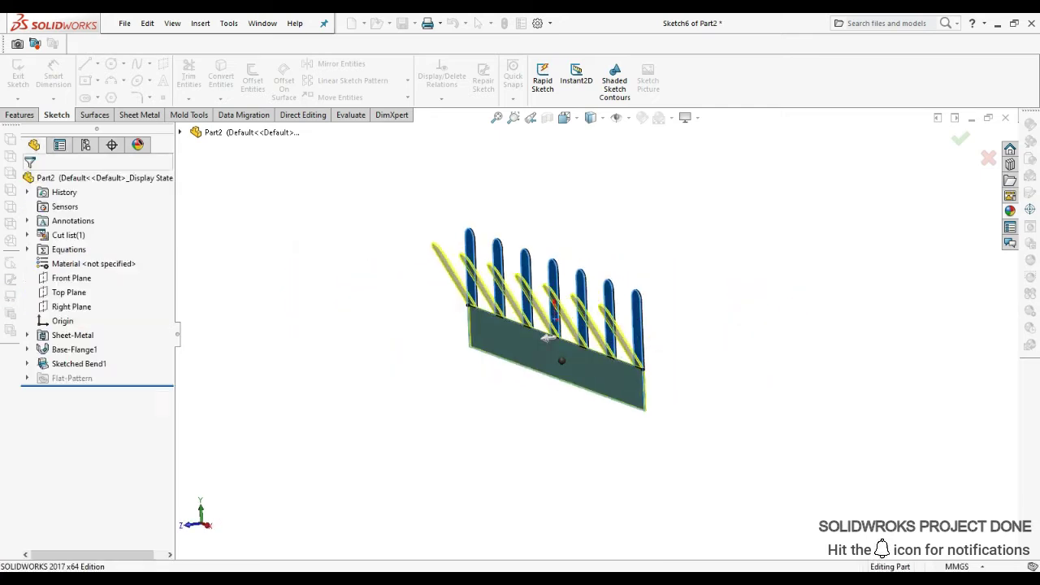
pyautogui.moveTo(434, 353); pyautogui.dragTo(465, 313, button='middle')
# - Switch the comb to the front view, then orbit and zoom to inspect the bent part
pyautogui.press('space')
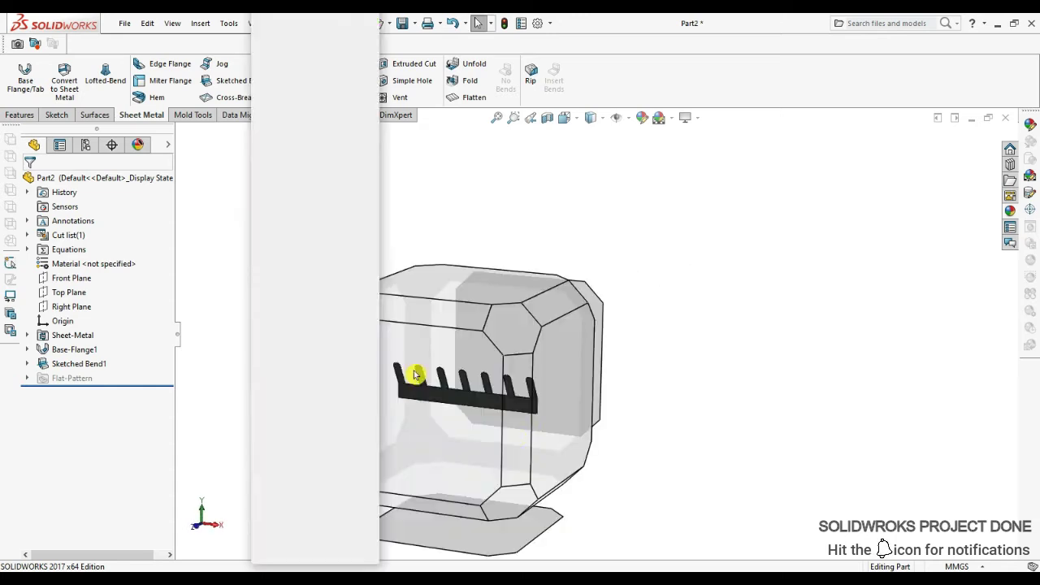
pyautogui.click(414, 372)
pyautogui.press('space')
pyautogui.click(412, 416)
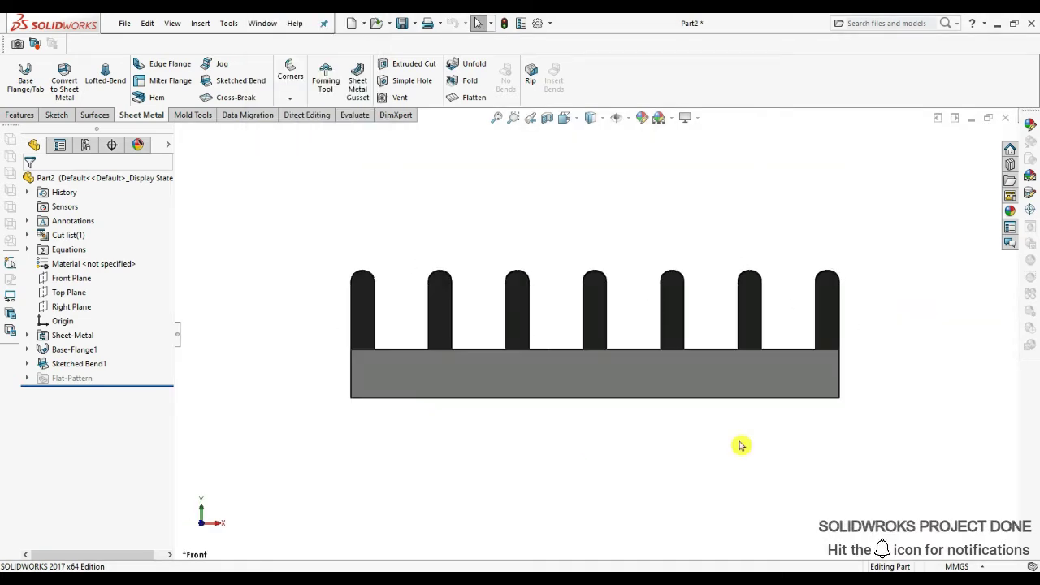
pyautogui.moveTo(689, 304)
pyautogui.mouseDown(button='middle')
pyautogui.moveTo(656, 311)
pyautogui.moveTo(618, 436)
pyautogui.moveTo(620, 331)
pyautogui.moveTo(626, 425)
pyautogui.moveTo(652, 364)
pyautogui.moveTo(648, 290)
pyautogui.moveTo(657, 345)
pyautogui.mouseUp(button='middle')
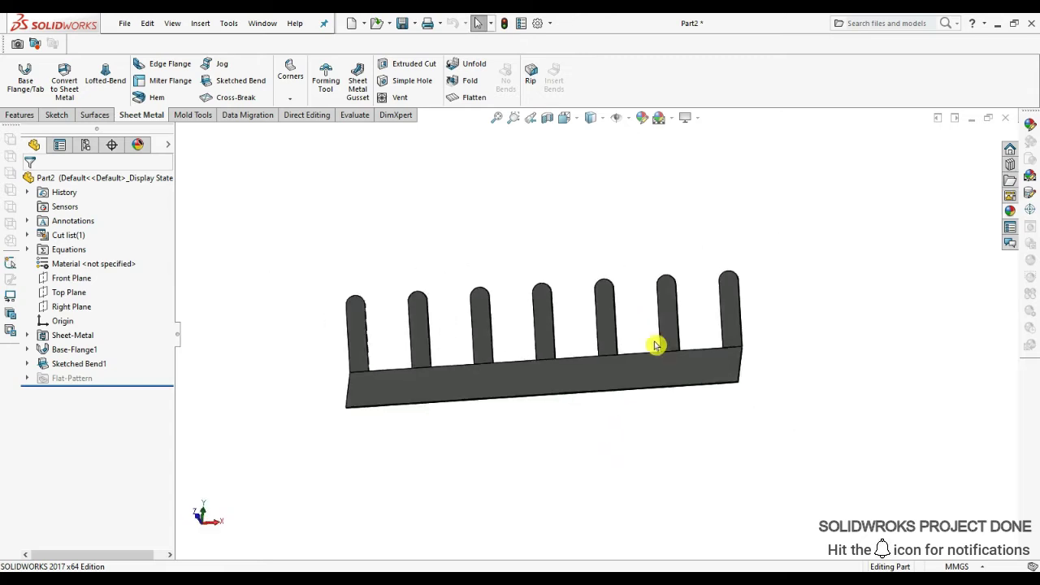
pyautogui.scroll(-2, 657, 346)
pyautogui.scroll(-3, 708, 376)
pyautogui.moveTo(708, 376); pyautogui.dragTo(605, 364, button='middle')
pyautogui.scroll(-2, 746, 374)
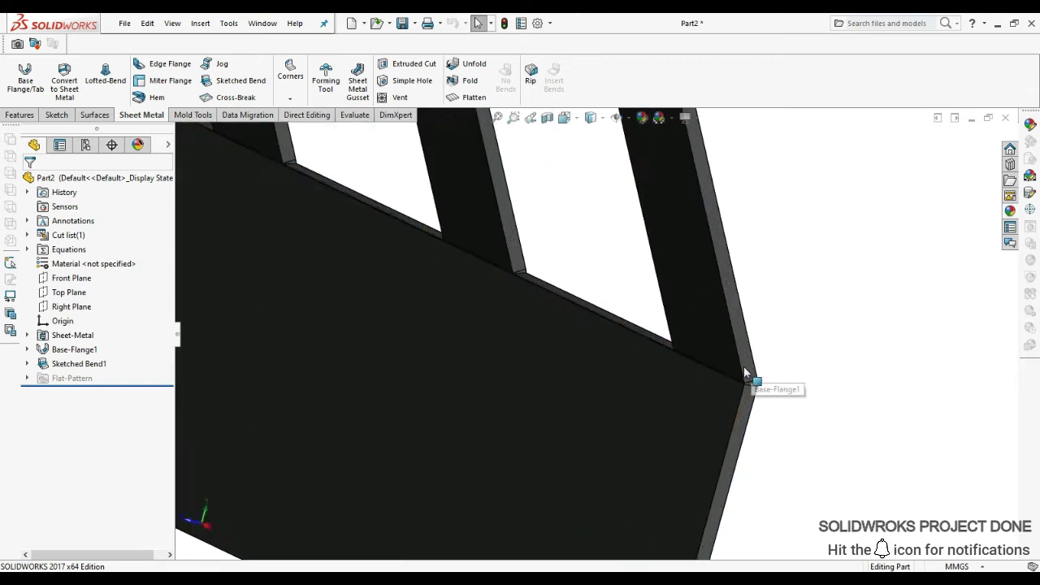
pyautogui.scroll(3, 743, 366)
pyautogui.moveTo(744, 366)
pyautogui.mouseDown(button='middle')
pyautogui.moveTo(418, 333)
pyautogui.moveTo(494, 287)
pyautogui.moveTo(558, 228)
pyautogui.moveTo(566, 315)
pyautogui.moveTo(534, 353)
pyautogui.moveTo(541, 360)
pyautogui.moveTo(532, 353)
pyautogui.moveTo(554, 371)
pyautogui.moveTo(560, 336)
pyautogui.moveTo(529, 360)
pyautogui.moveTo(525, 336)
pyautogui.moveTo(545, 336)
pyautogui.moveTo(574, 399)
pyautogui.moveTo(562, 417)
pyautogui.mouseUp(button='middle')
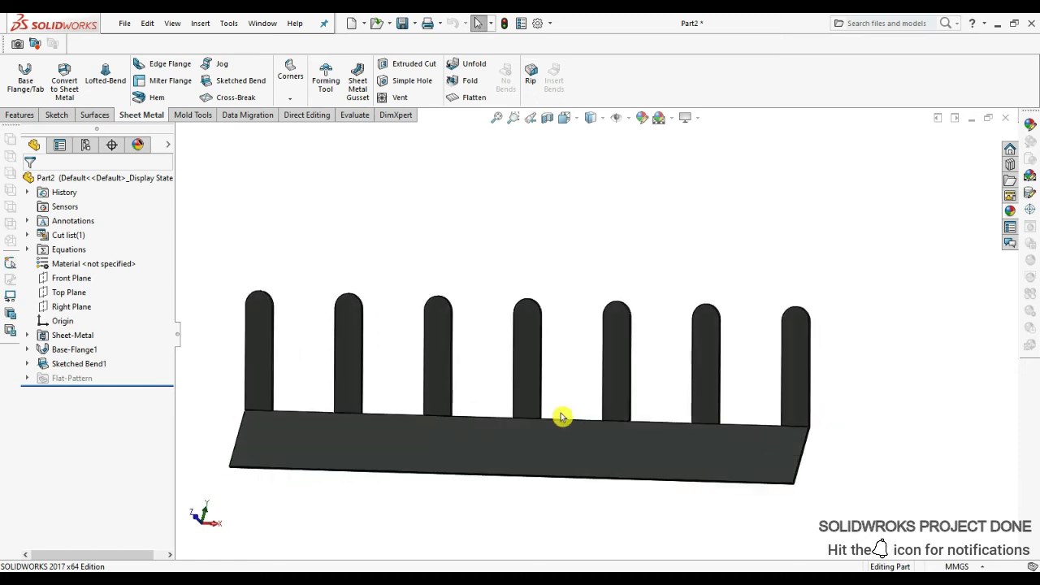
# - Open the New SOLIDWORKS Document dialog via File > New
pyautogui.click(535, 460)
pyautogui.click(124, 23)
pyautogui.click(145, 45)
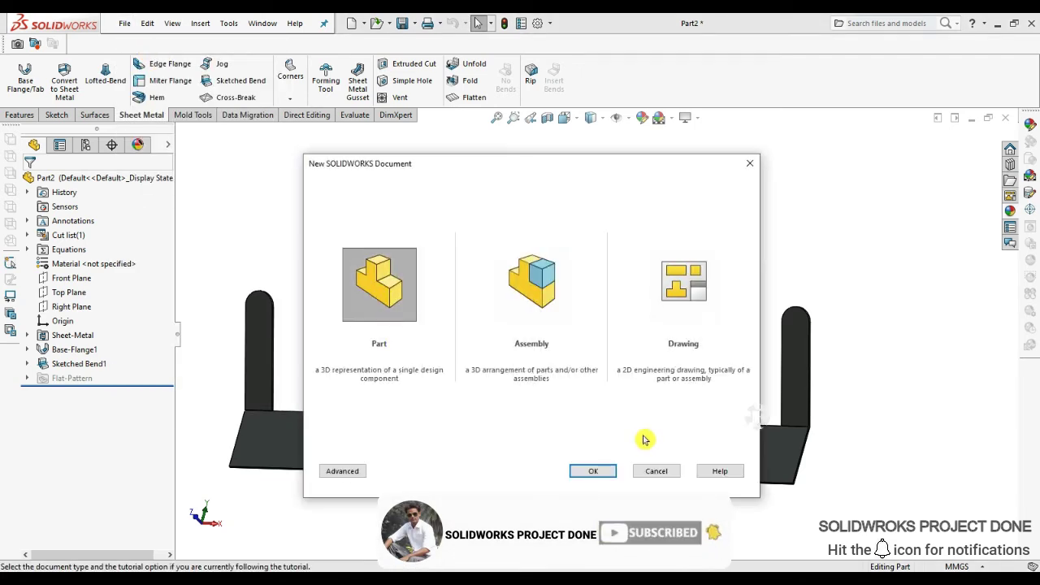
# - Create a new part and sketch a 2 in by 21 in center rectangle on the Front Plane
pyautogui.click(586, 472)
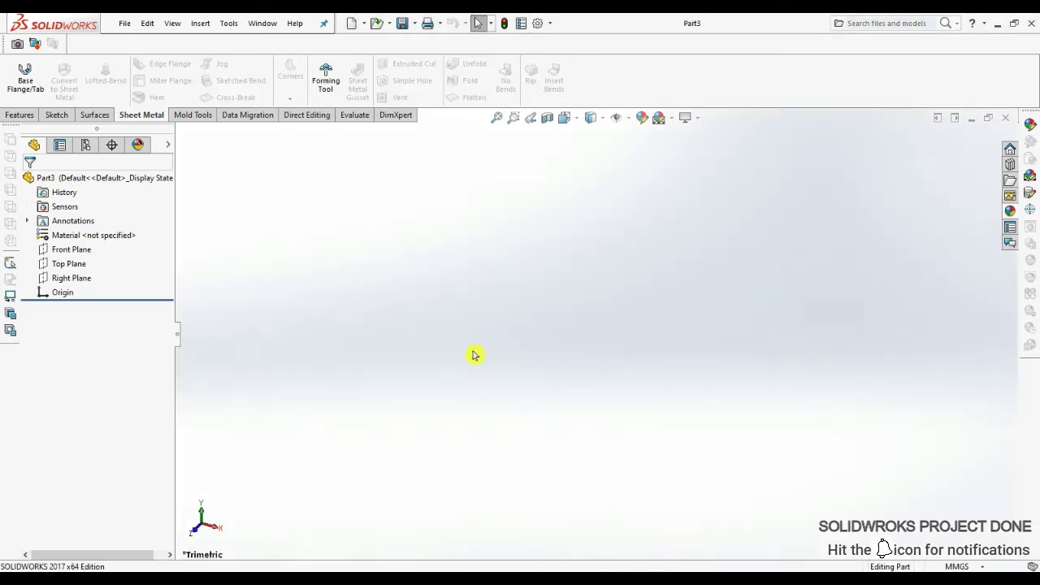
pyautogui.click(71, 250)
pyautogui.click(80, 233)
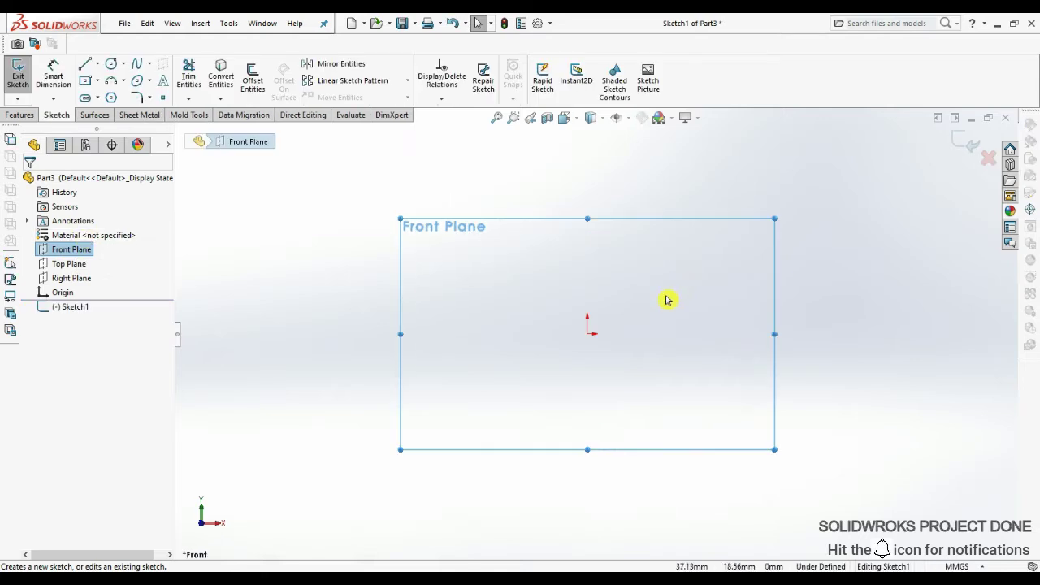
pyautogui.click(666, 301)
pyautogui.click(98, 81)
pyautogui.click(127, 112)
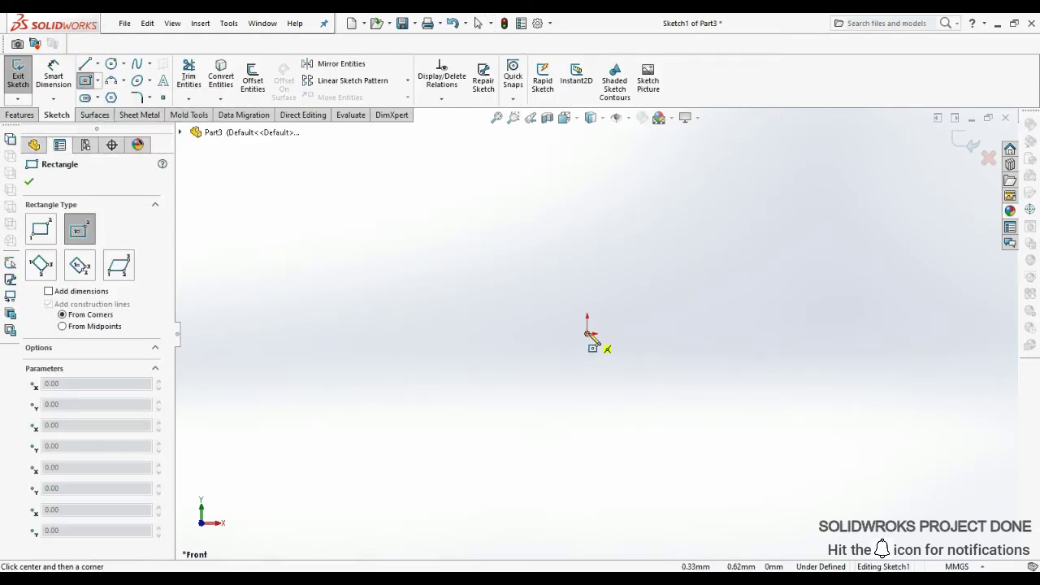
pyautogui.click(588, 332)
pyautogui.write('2')
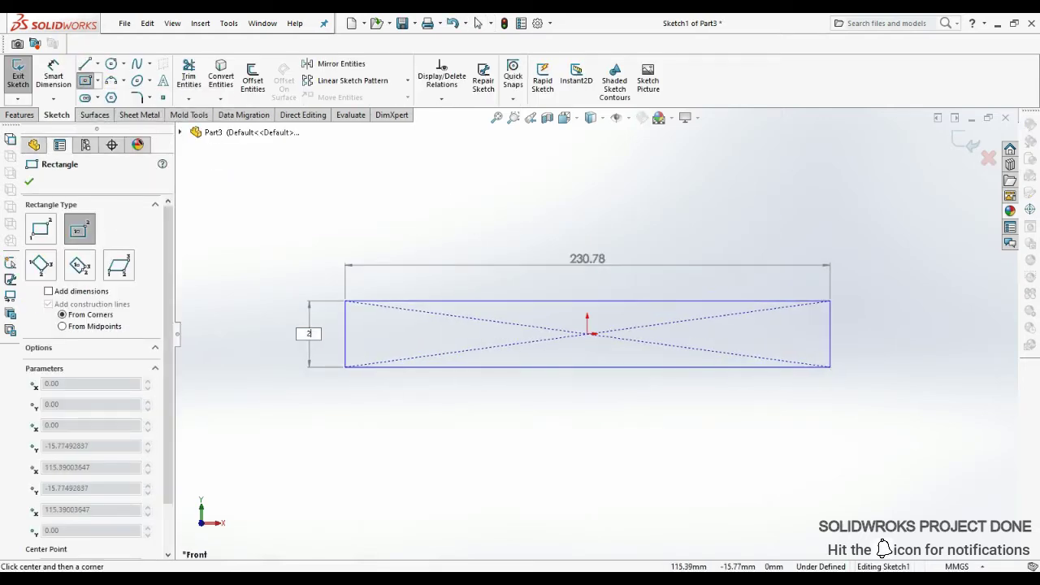
pyautogui.press('Tab')
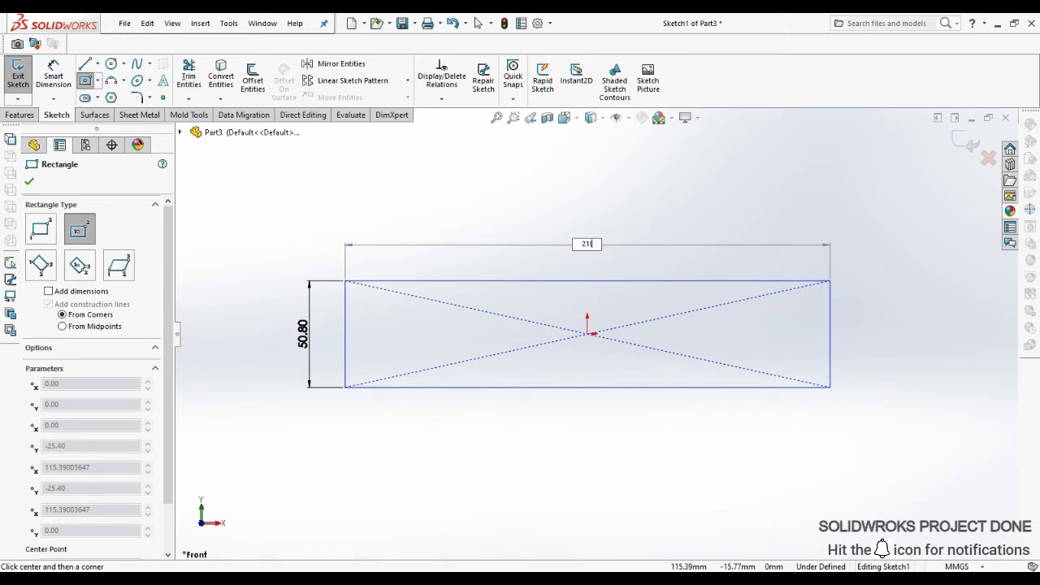
pyautogui.press('Return')
pyautogui.press('Escape')
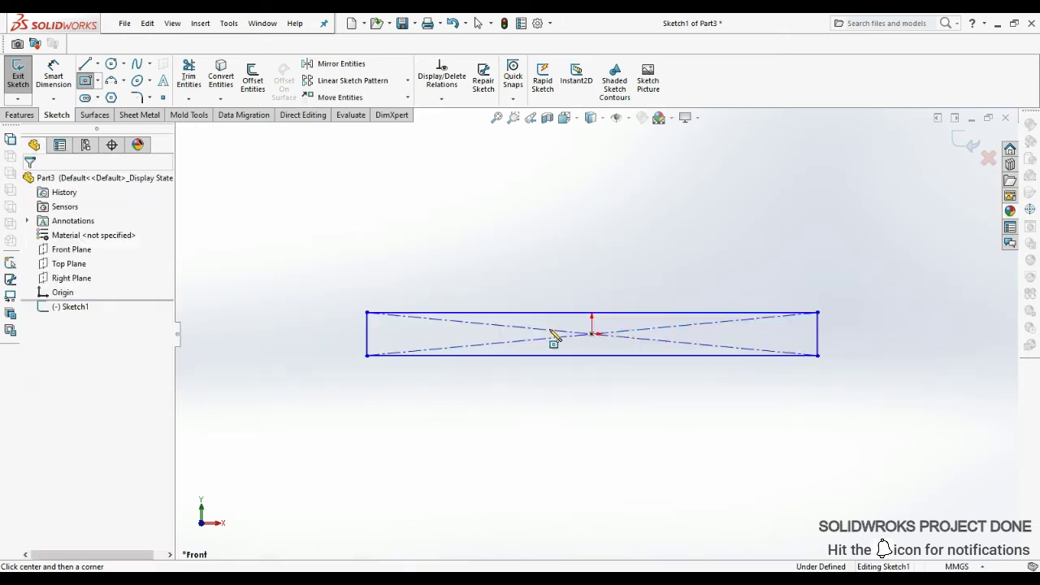
pyautogui.click(186, 75)
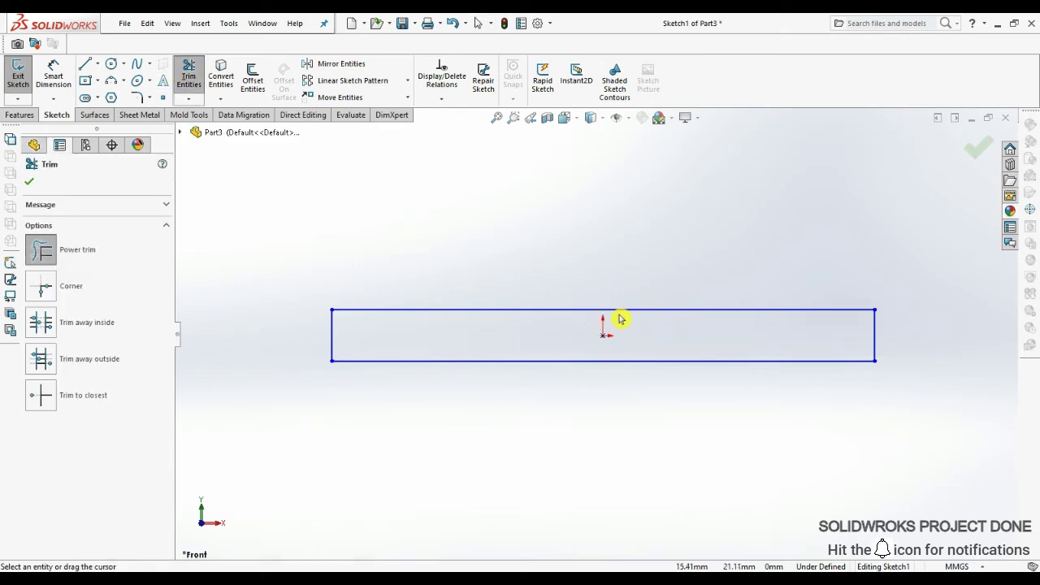
pyautogui.press('Escape')
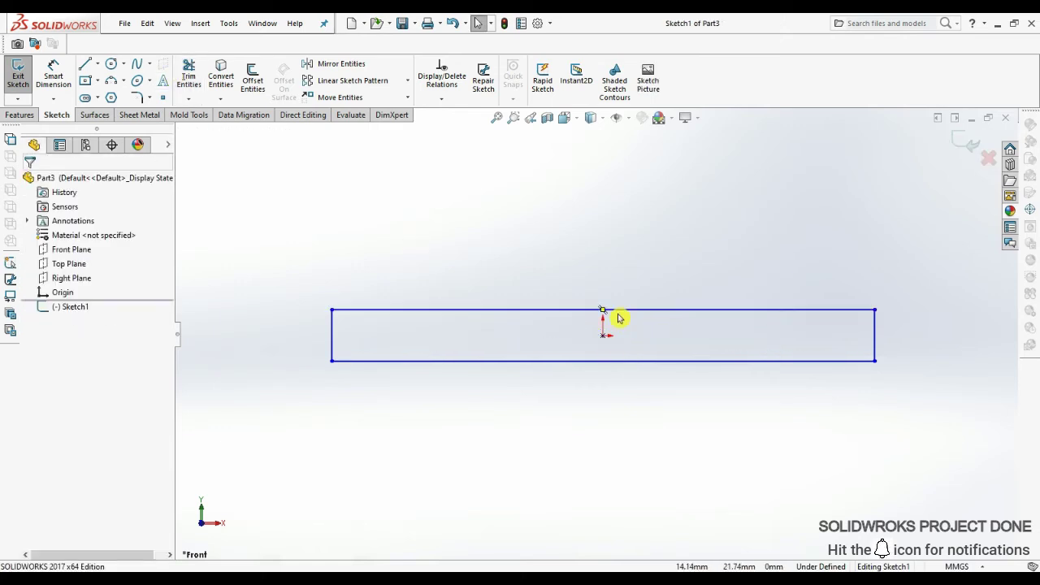
# - Extrude the rectangle one direction to a depth of 12.70 mm
pyautogui.click(19, 115)
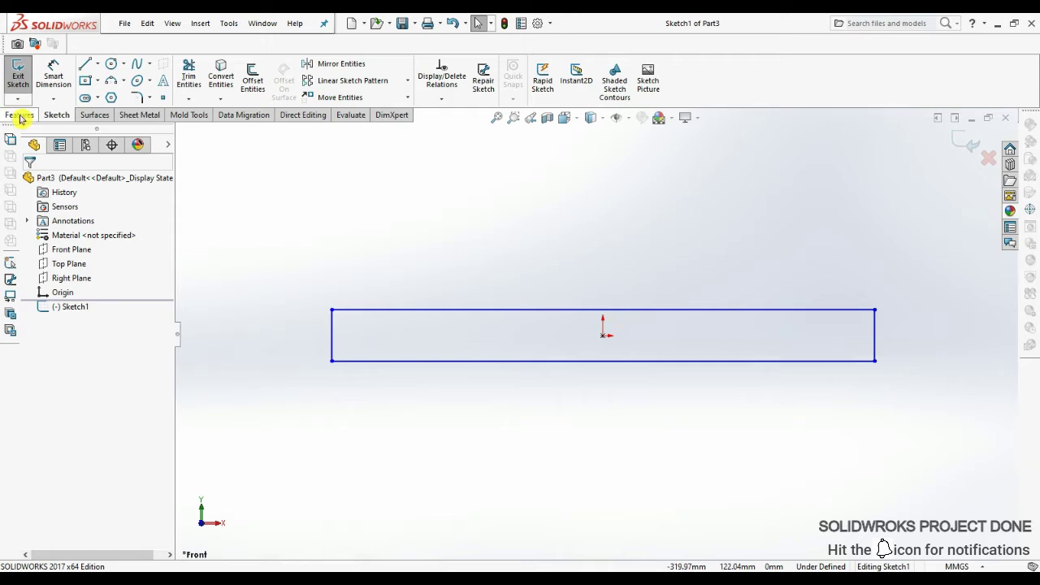
pyautogui.click(23, 77)
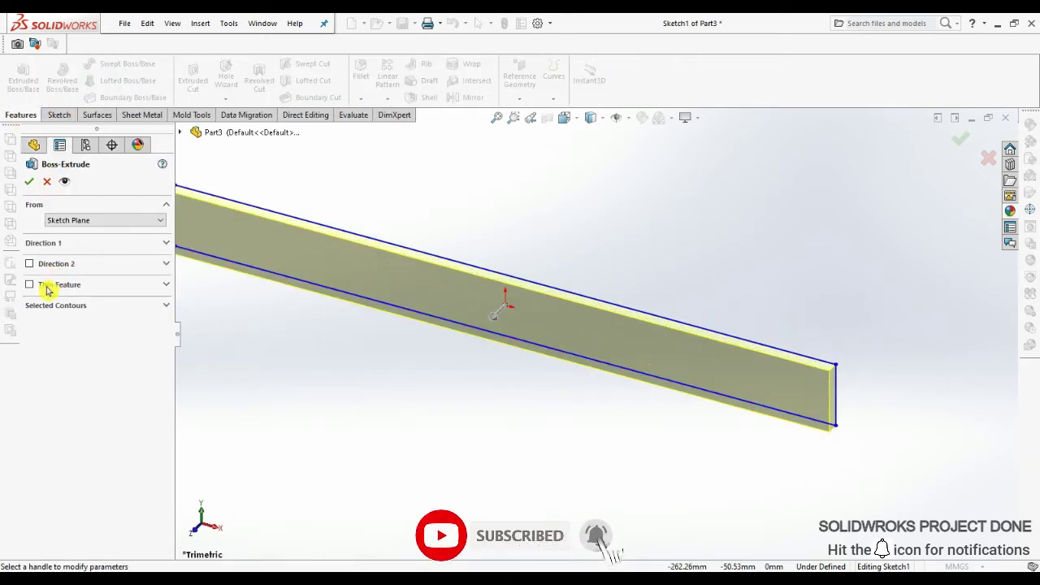
pyautogui.click(68, 265)
pyautogui.click(32, 264)
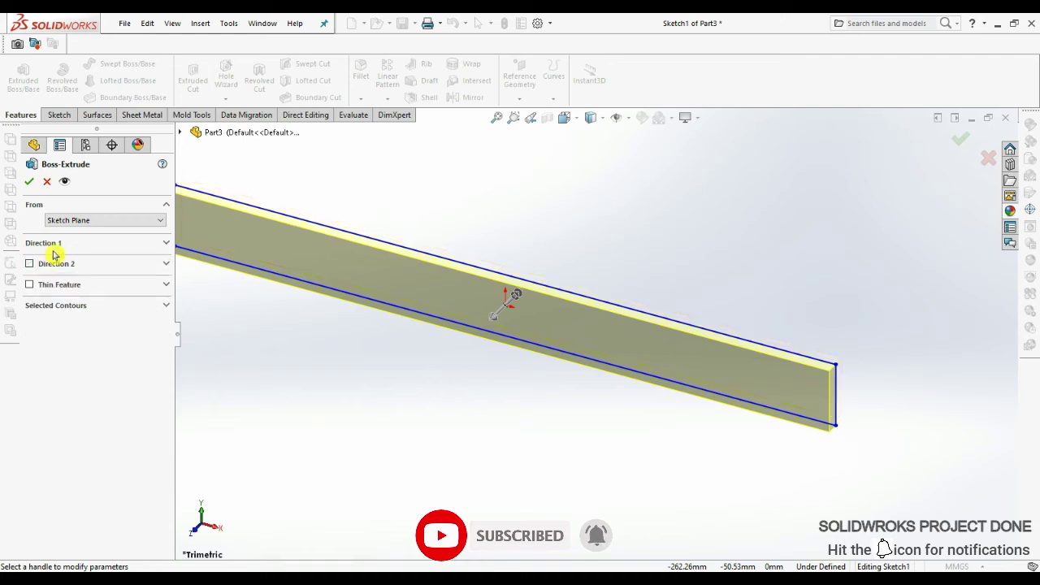
pyautogui.click(51, 244)
pyautogui.click(104, 306)
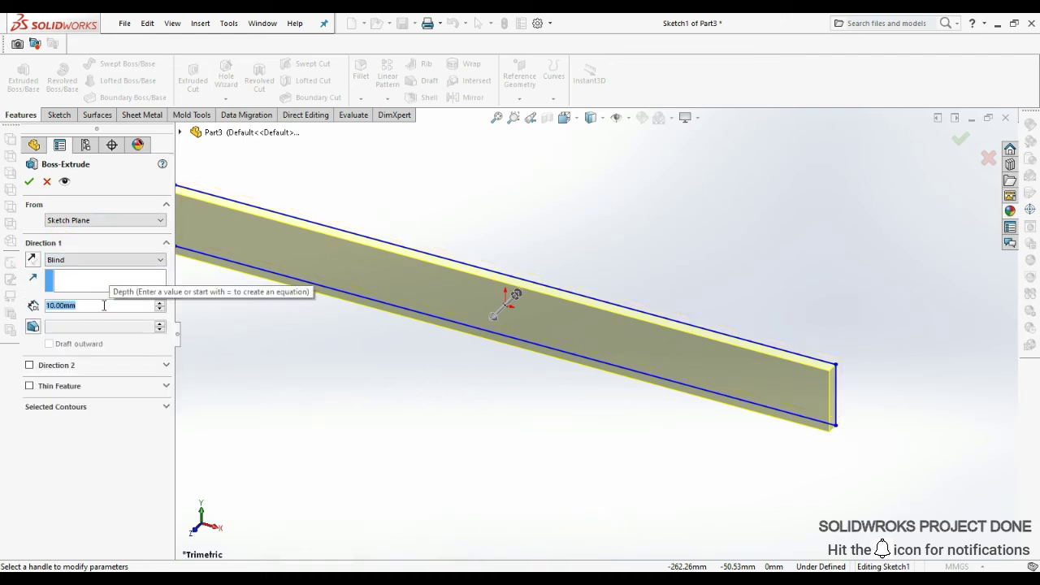
pyautogui.write('12.7')
pyautogui.press('Return')
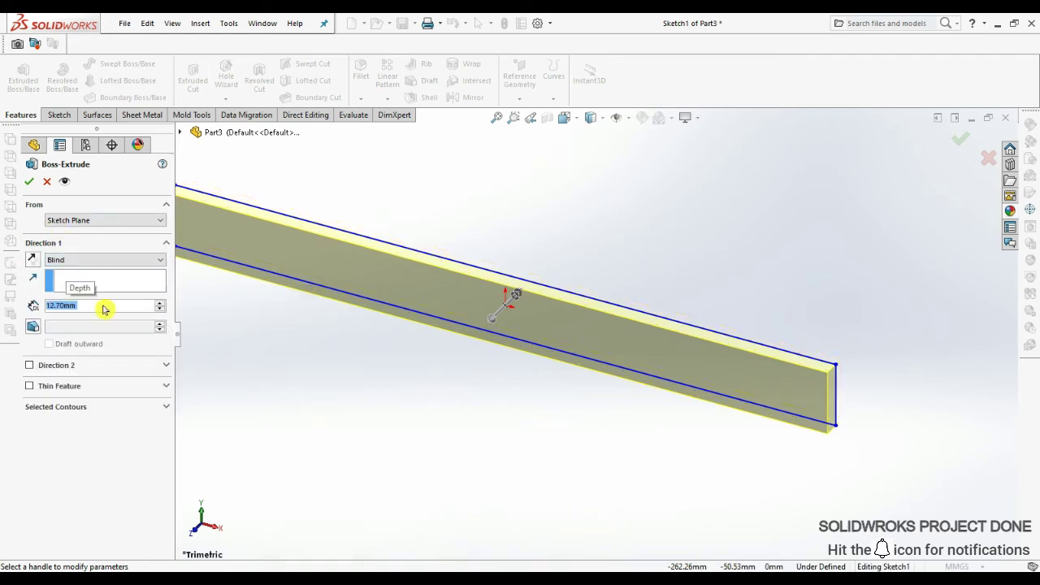
pyautogui.press('Return')
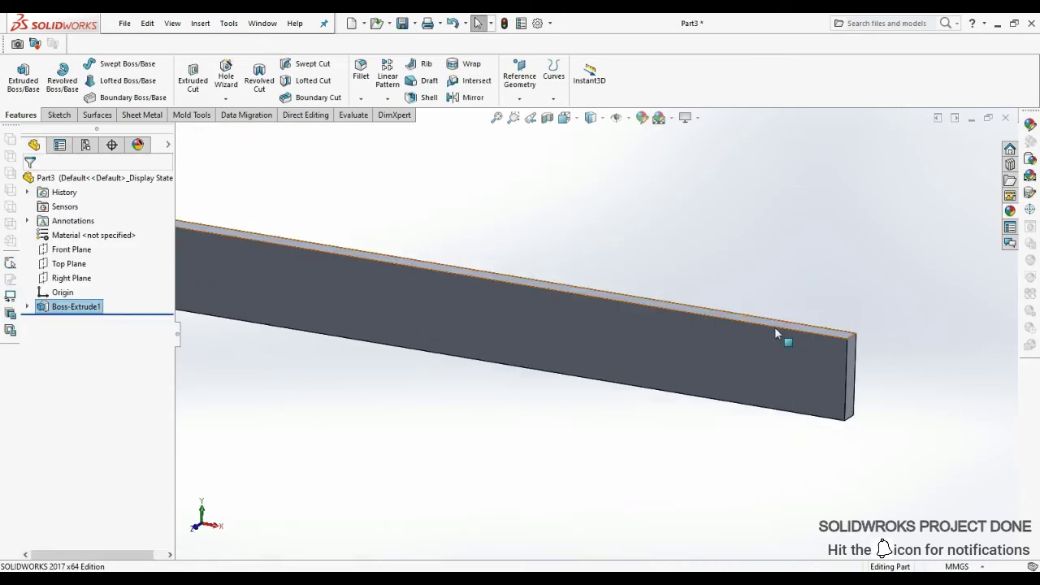
# - On the bar's end face, sketch a vertical centerline and a centred 38.1 x 2 rectangle
pyautogui.click(858, 373)
pyautogui.click(877, 337)
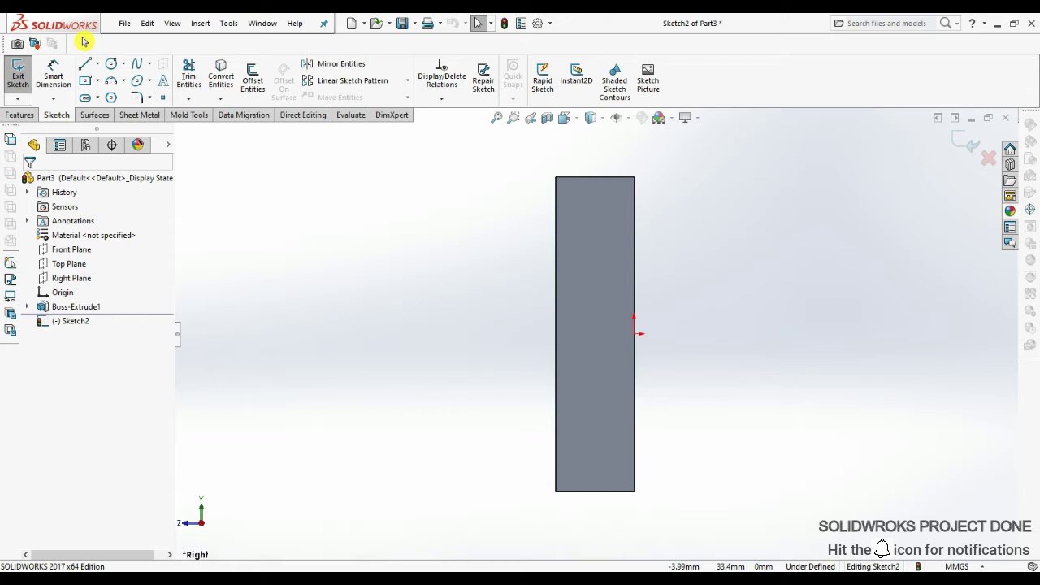
pyautogui.click(97, 65)
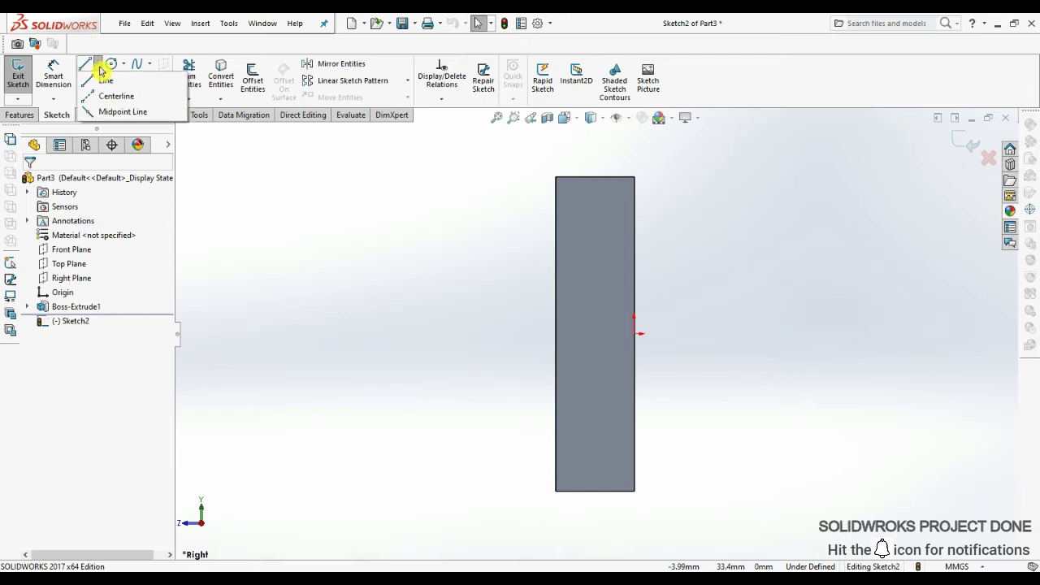
pyautogui.click(117, 96)
pyautogui.click(594, 176)
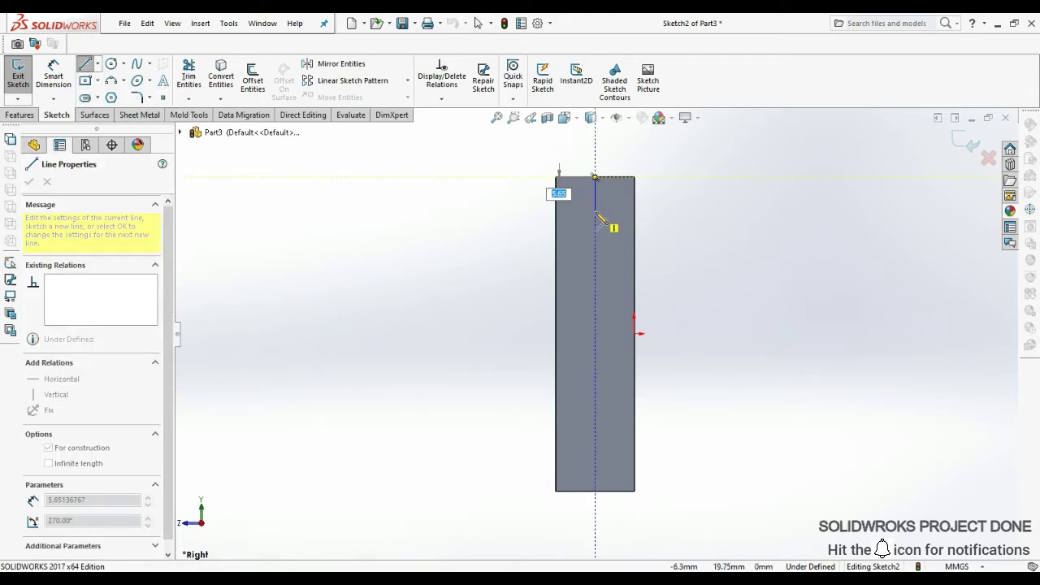
pyautogui.click(595, 411)
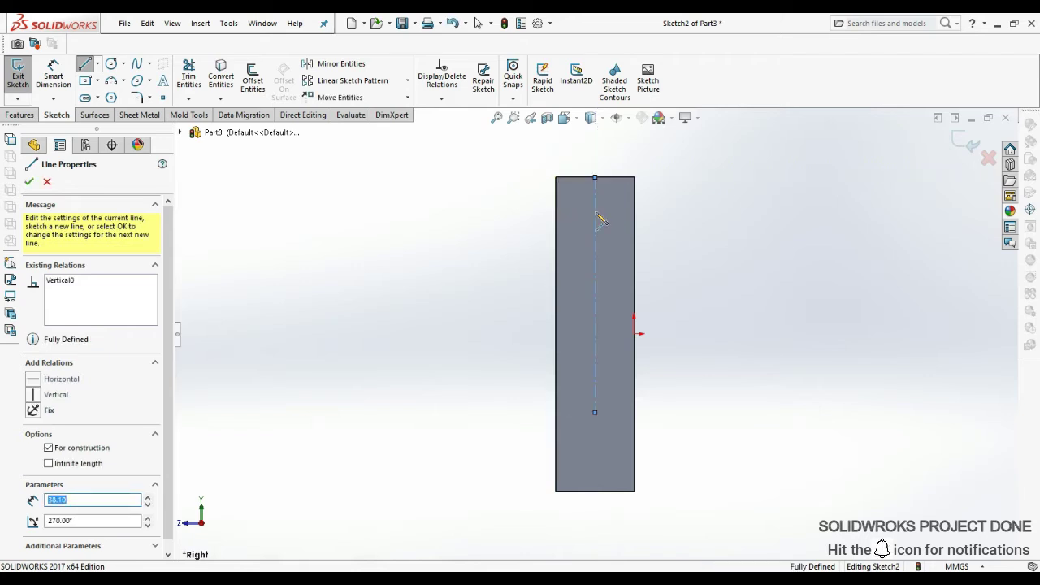
pyautogui.press('Escape')
pyautogui.press('r')
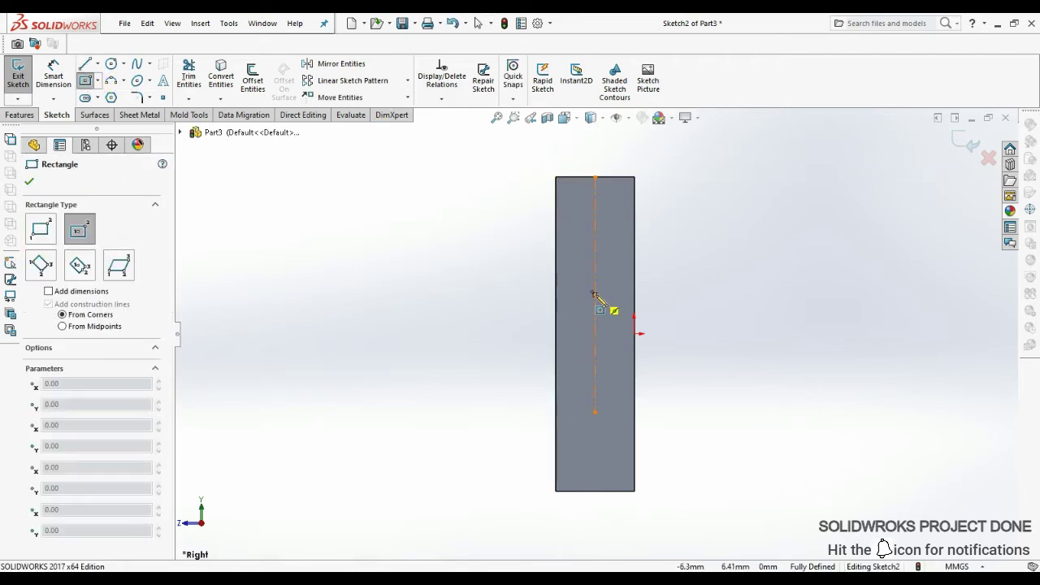
pyautogui.click(594, 294)
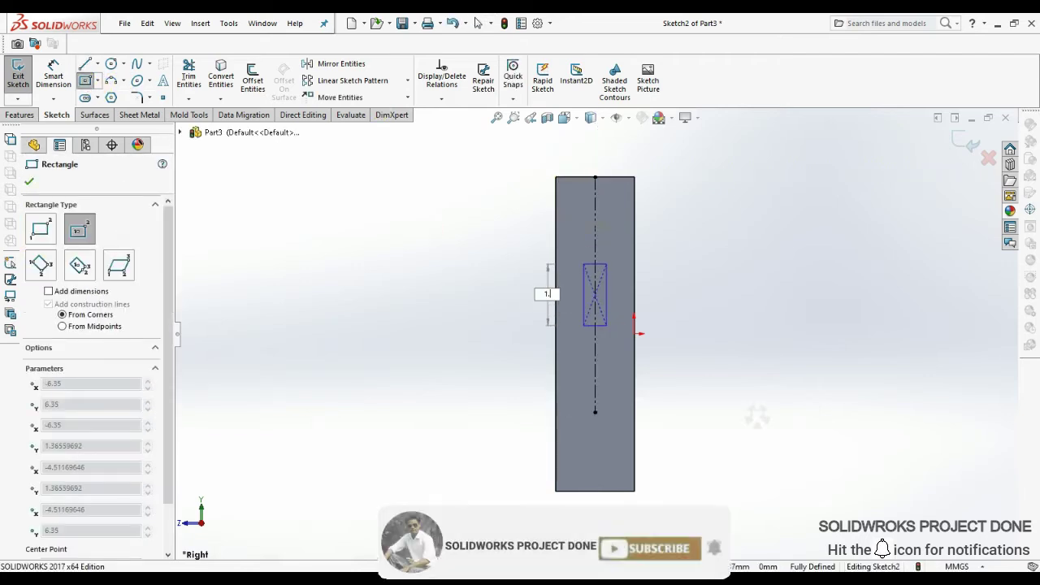
pyautogui.write('38.1')
pyautogui.press('Tab')
pyautogui.press('Return')
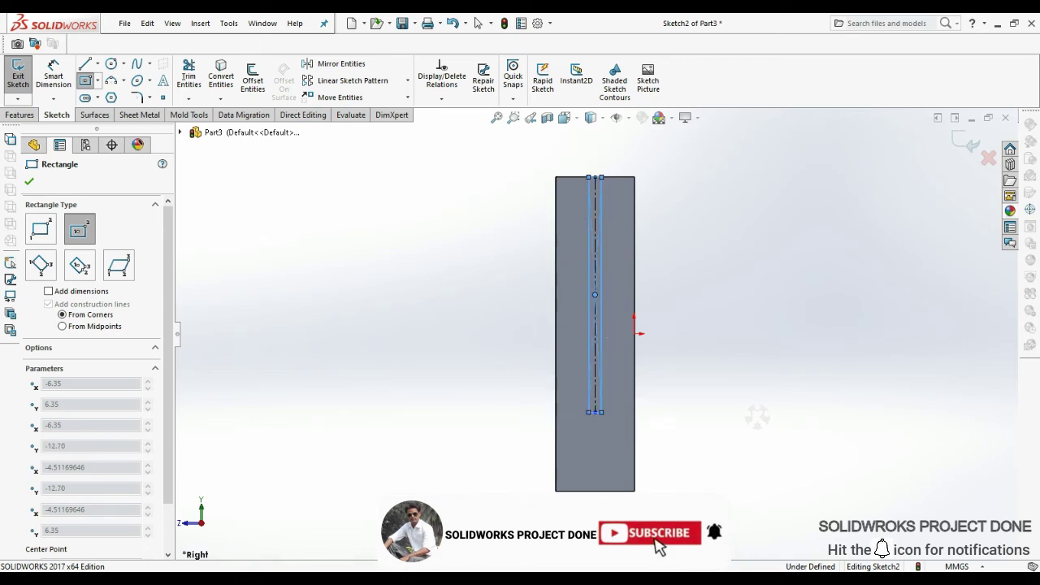
pyautogui.press('Escape')
# - Extrude-cut the rectangle along the full length of the bar
pyautogui.moveTo(615, 332); pyautogui.dragTo(715, 543, button='middle')
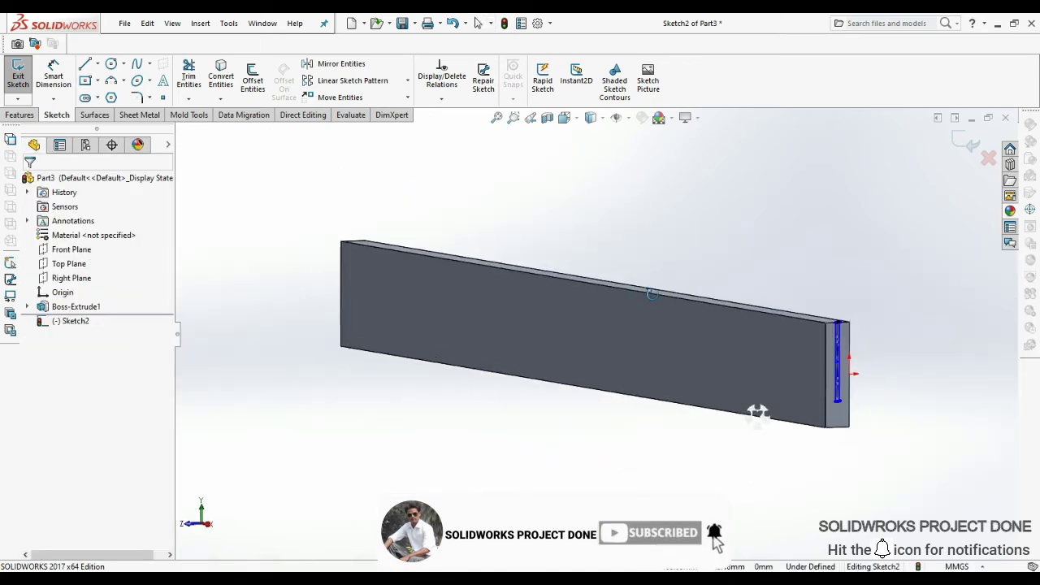
pyautogui.click(21, 118)
pyautogui.click(193, 80)
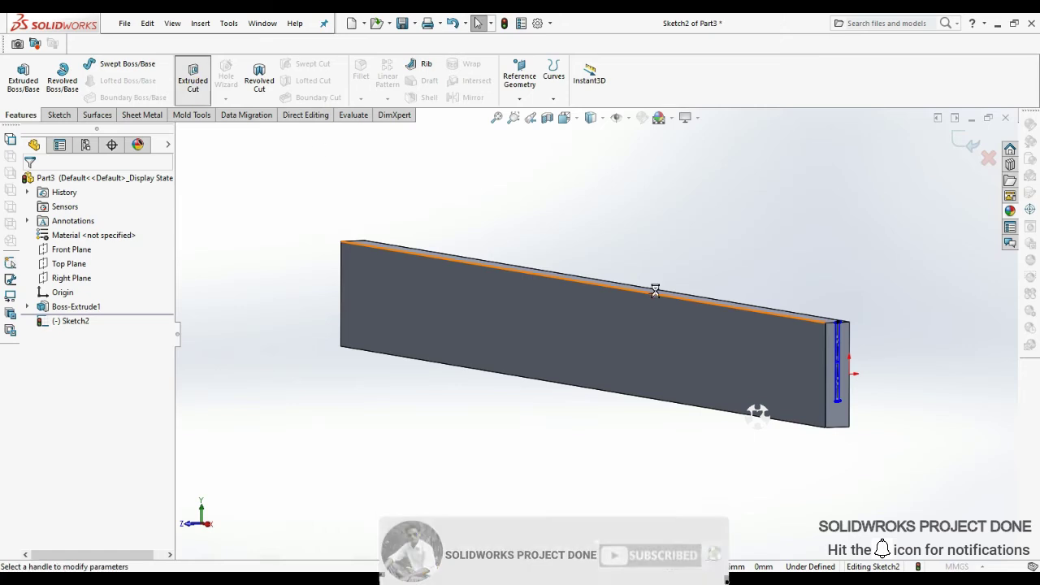
pyautogui.moveTo(817, 368); pyautogui.dragTo(73, 241)
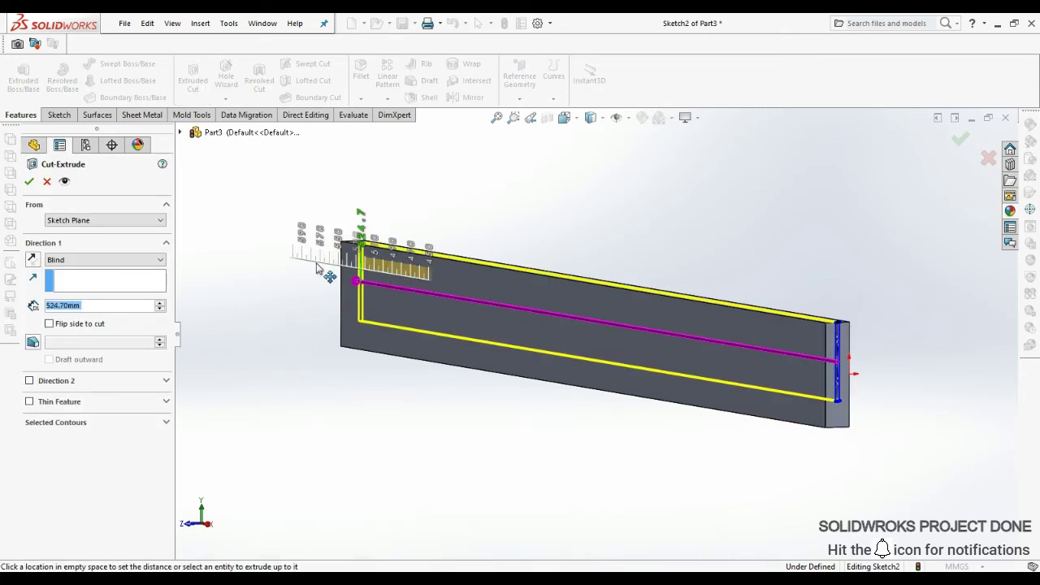
pyautogui.click(30, 182)
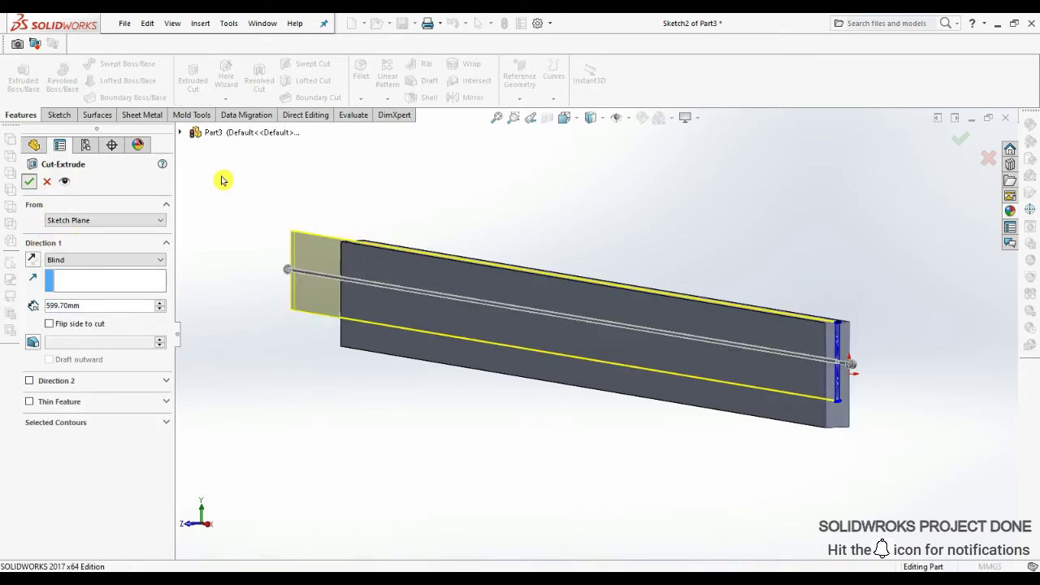
# - Apply an Organic wood appearance to the board and switch the scene to Plain White
pyautogui.click(1010, 211)
pyautogui.doubleClick(839, 200)
pyautogui.scroll(-1, 841, 235)
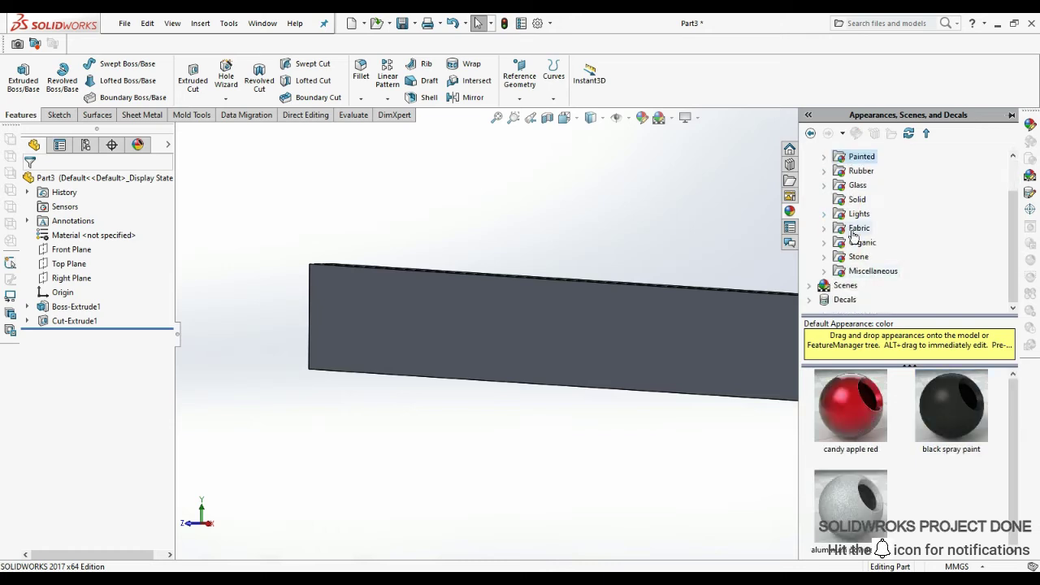
pyautogui.doubleClick(841, 243)
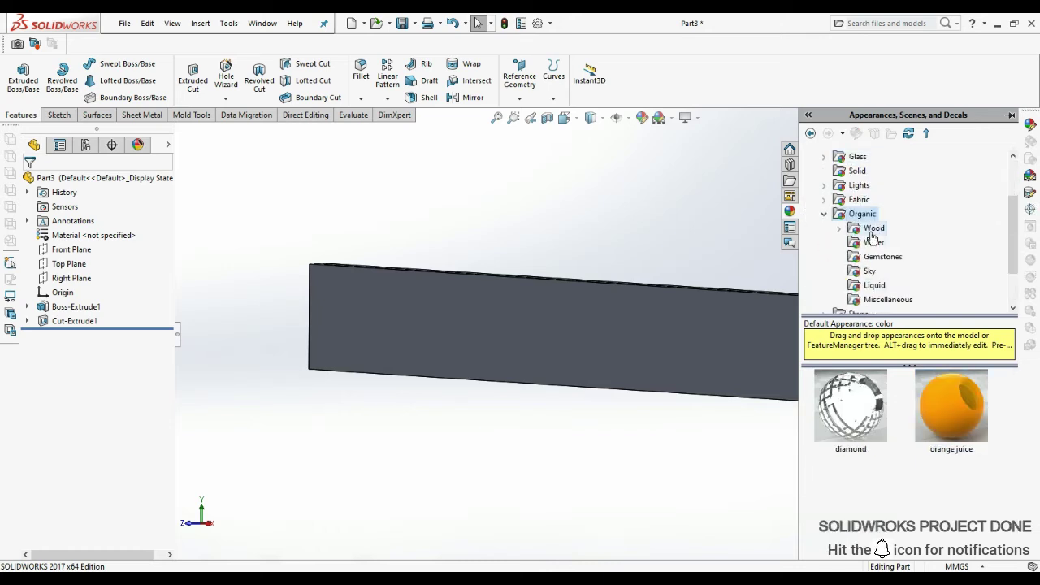
pyautogui.moveTo(949, 476); pyautogui.dragTo(722, 373)
pyautogui.click(668, 118)
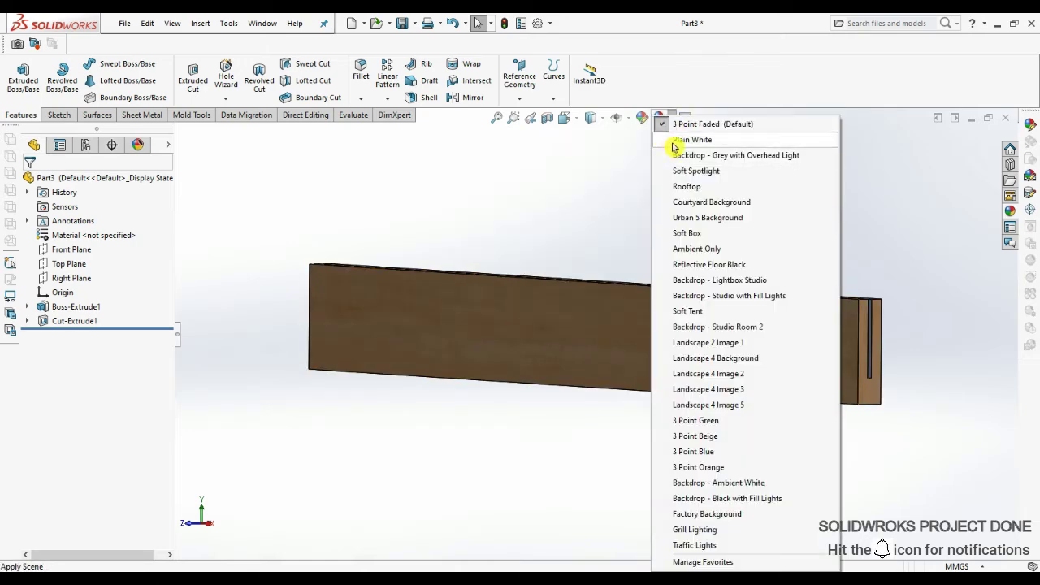
pyautogui.click(769, 240)
# - Reapply the wood finish so it covers the whole slotted bar
pyautogui.click(1010, 213)
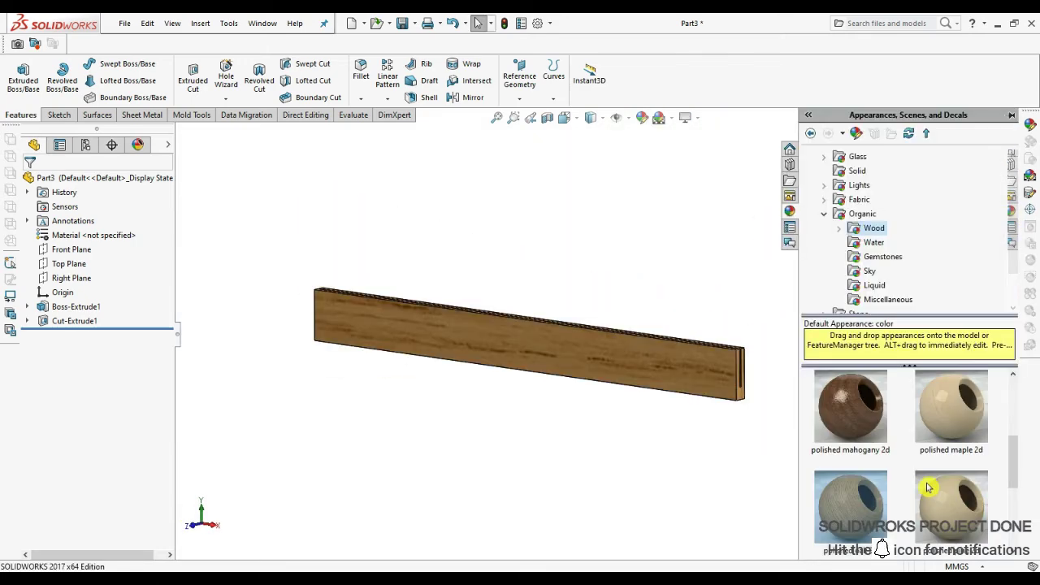
pyautogui.moveTo(849, 420); pyautogui.dragTo(697, 379)
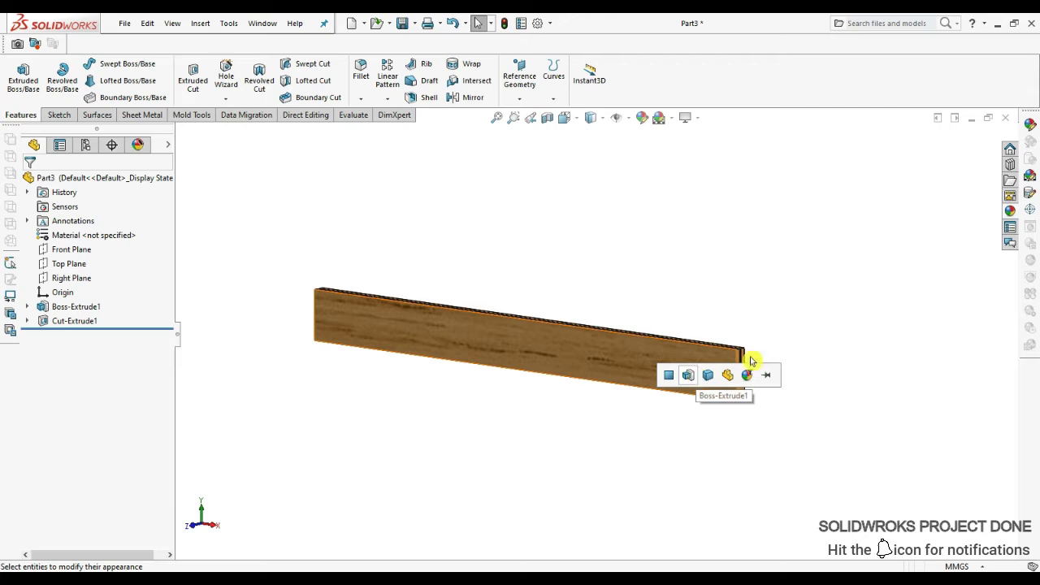
pyautogui.click(1010, 213)
pyautogui.moveTo(849, 419); pyautogui.dragTo(715, 382)
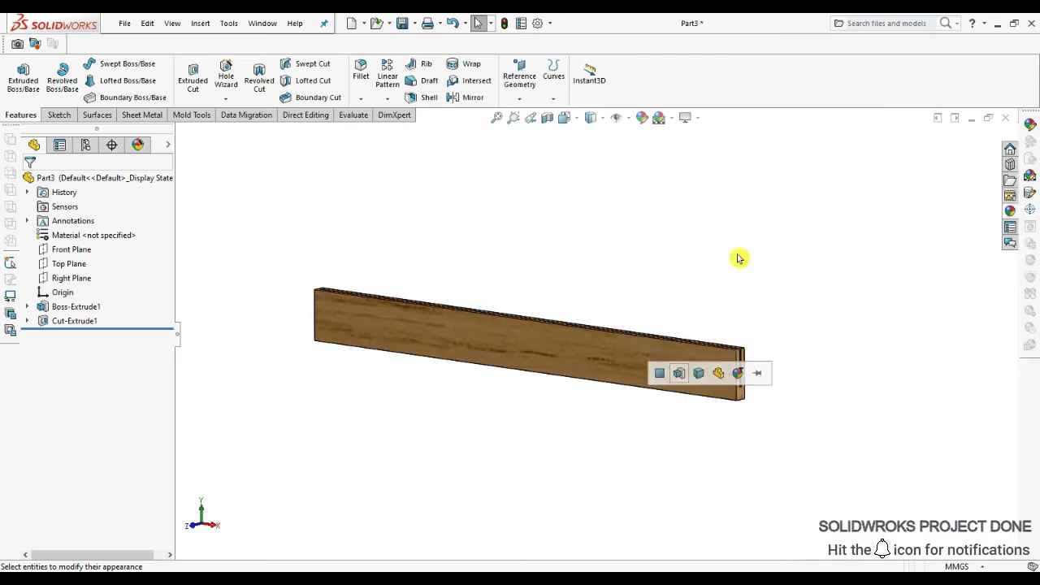
pyautogui.moveTo(739, 259)
pyautogui.mouseDown(button='middle')
pyautogui.moveTo(609, 365)
pyautogui.moveTo(582, 326)
pyautogui.mouseUp(button='middle')
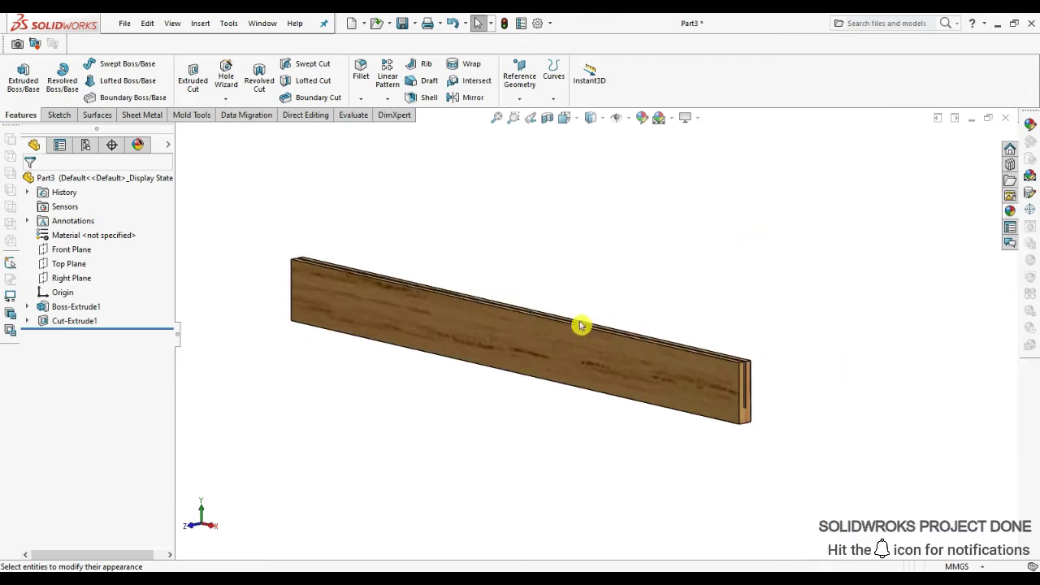
# - Save the wood board as the part file WOOD on the Desktop
pyautogui.hotkey('ctrl', 's')
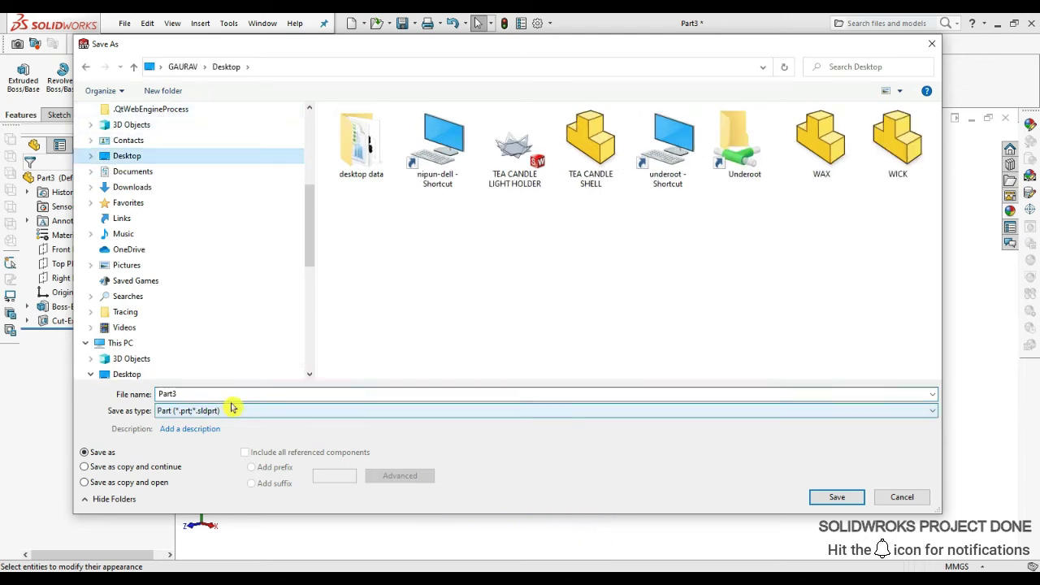
pyautogui.write('WWO')
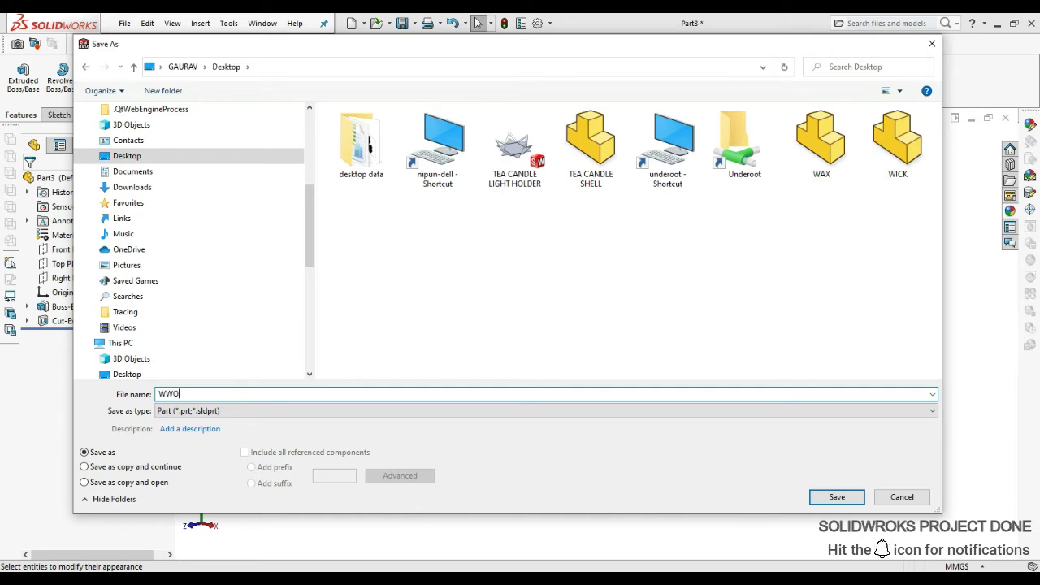
pyautogui.press('BackSpace')
pyautogui.write('OD')
pyautogui.click(845, 500)
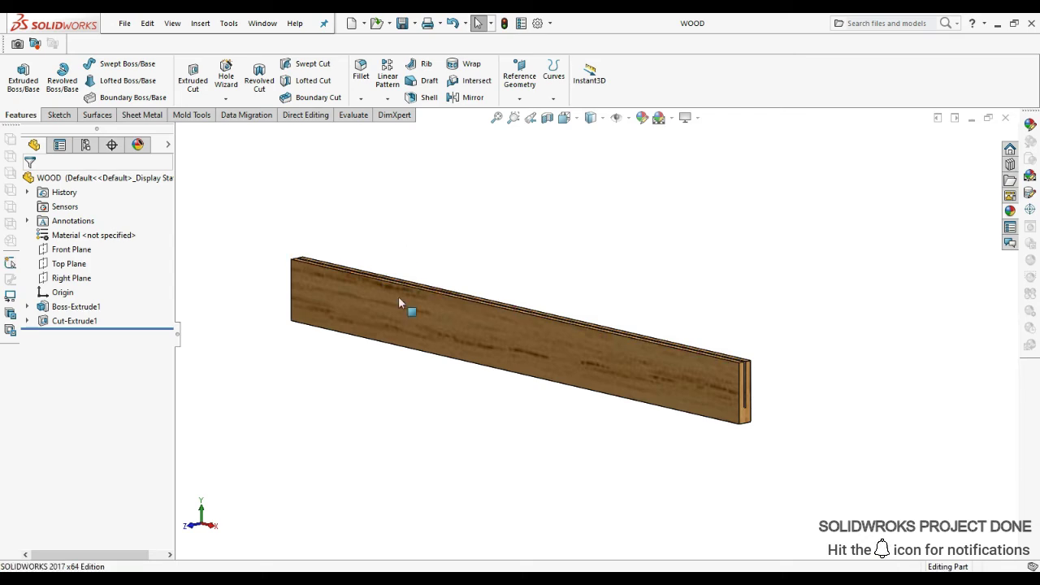
# - On the board's front face, sketch a horizontal centerline, a vertical line and an 8 mm circle at their crossing
pyautogui.click(546, 345)
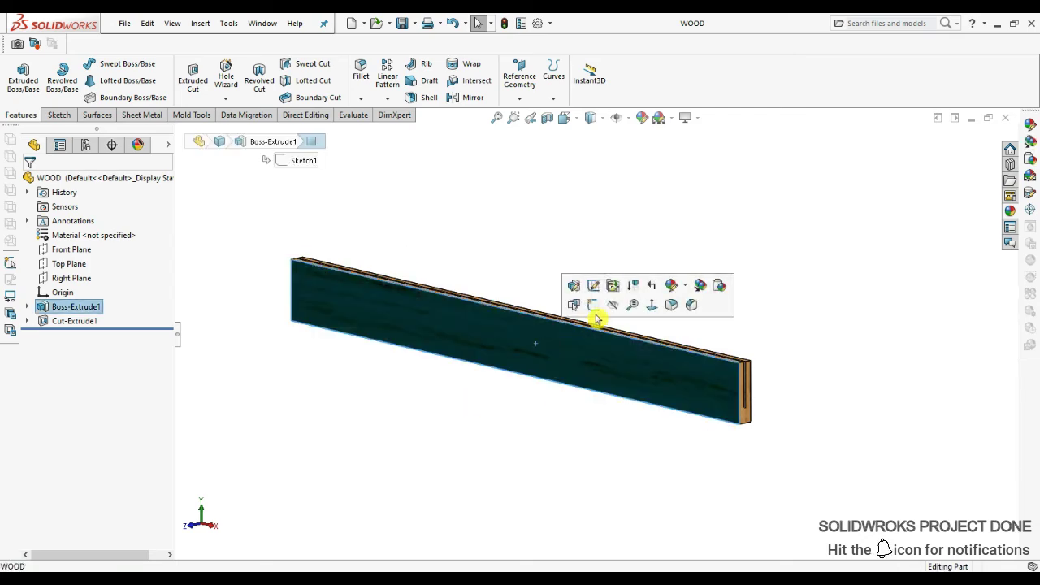
pyautogui.click(593, 309)
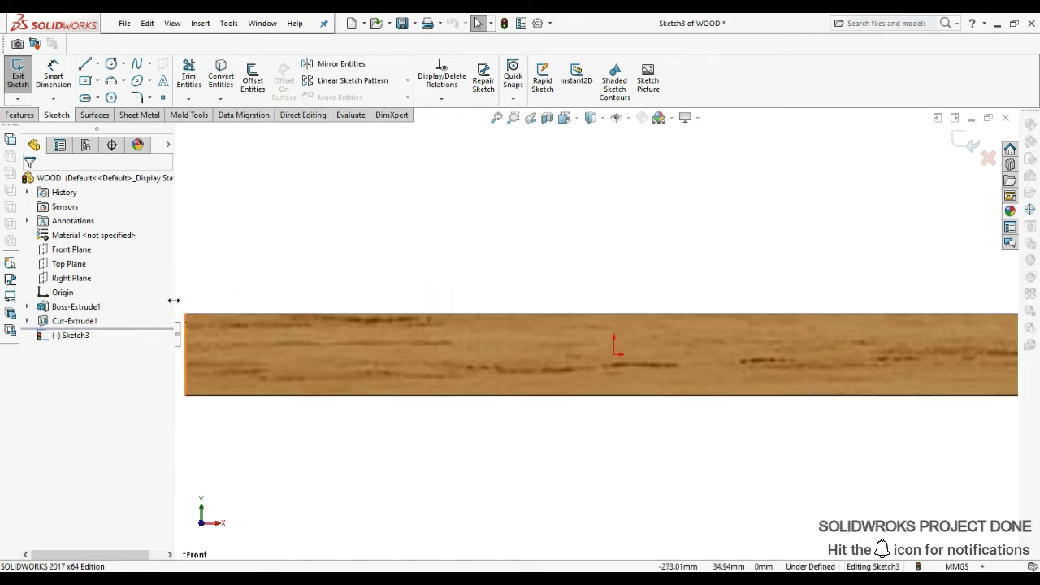
pyautogui.moveTo(179, 300); pyautogui.dragTo(139, 260)
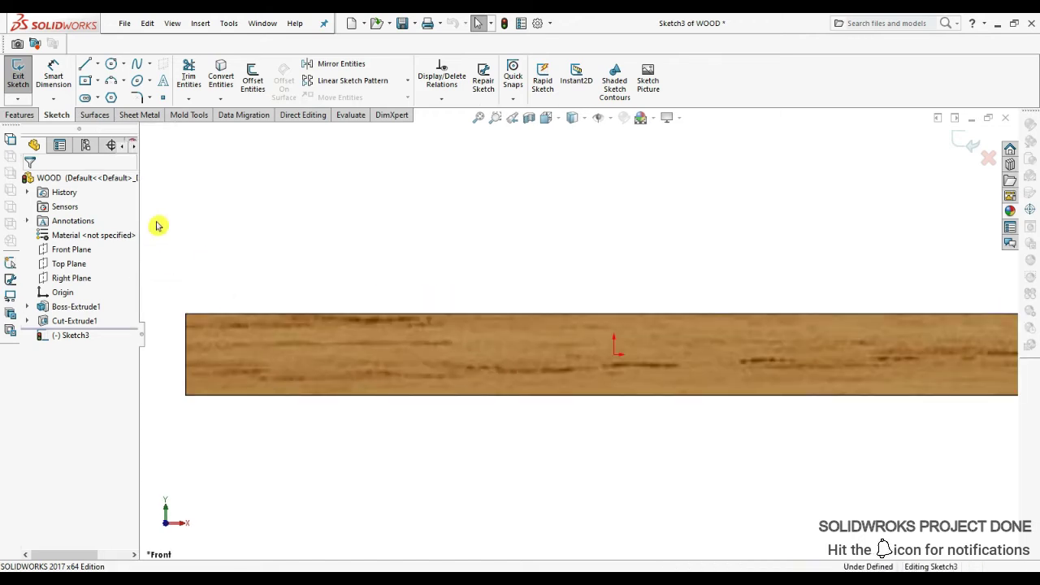
pyautogui.click(97, 64)
pyautogui.click(94, 98)
pyautogui.click(185, 354)
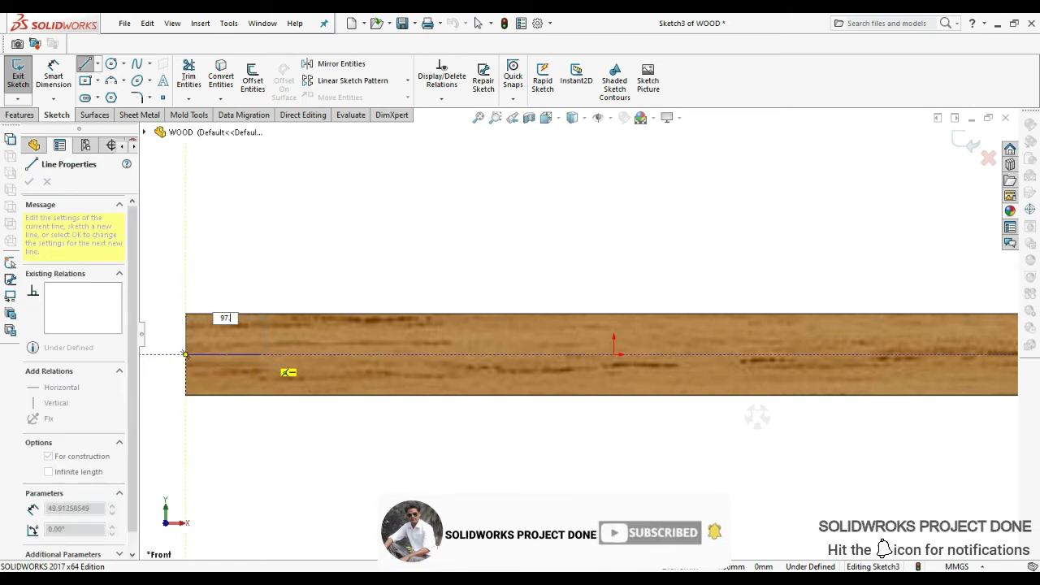
pyautogui.click(342, 355)
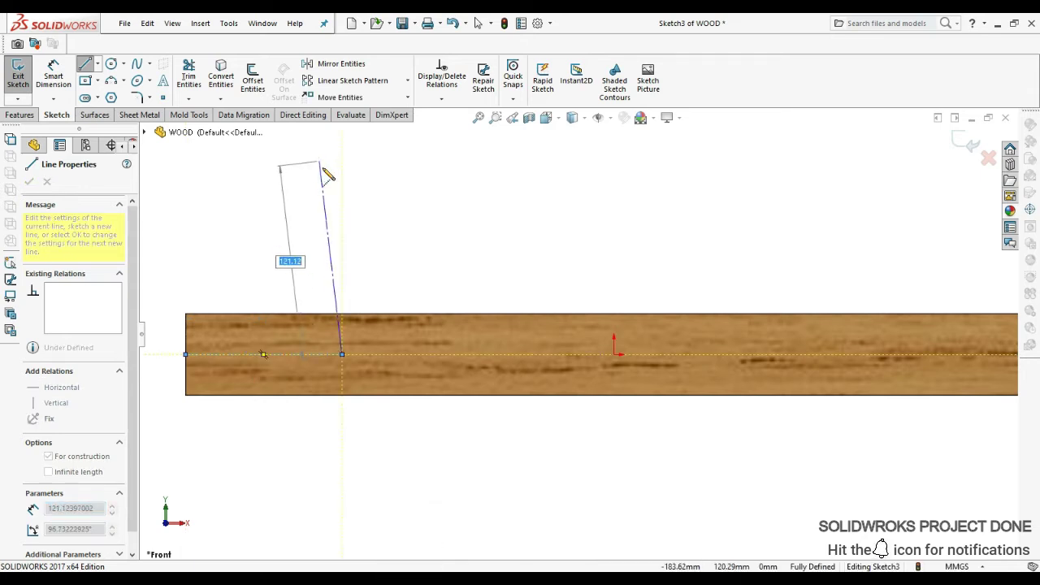
pyautogui.click(86, 69)
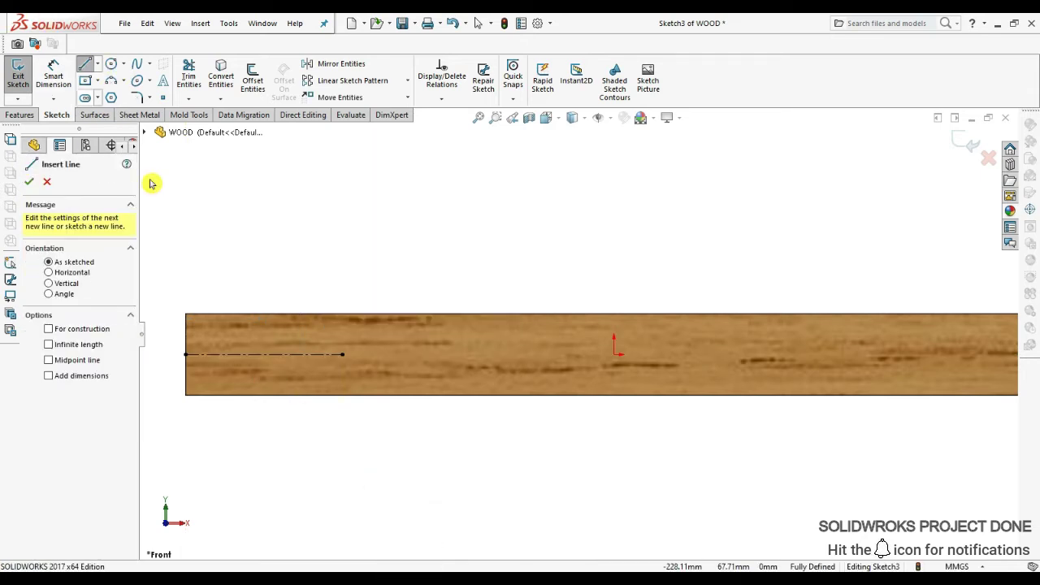
pyautogui.click(342, 396)
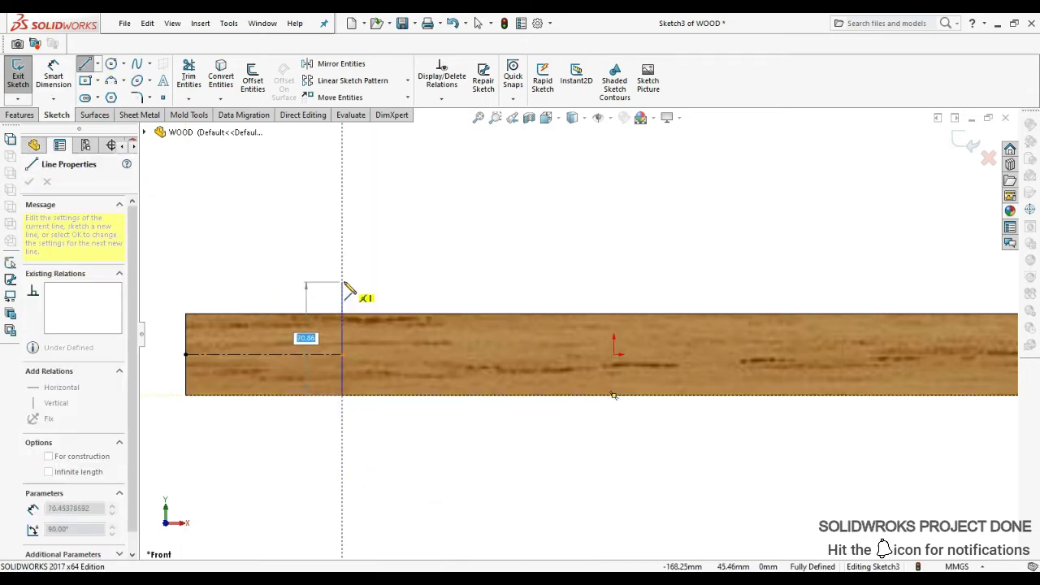
pyautogui.click(342, 290)
pyautogui.press('Escape')
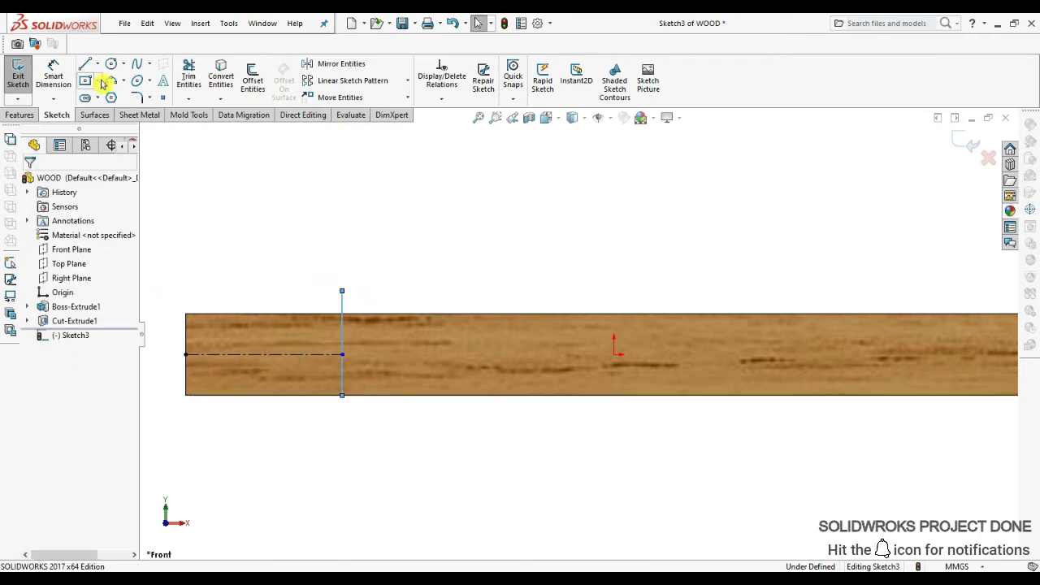
pyautogui.click(111, 64)
pyautogui.click(342, 342)
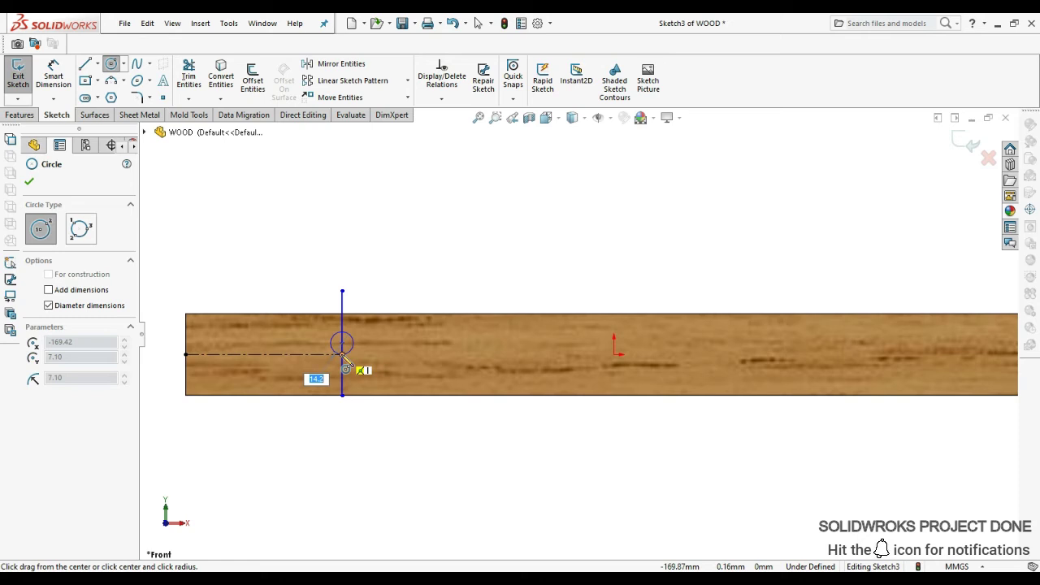
pyautogui.press('Return')
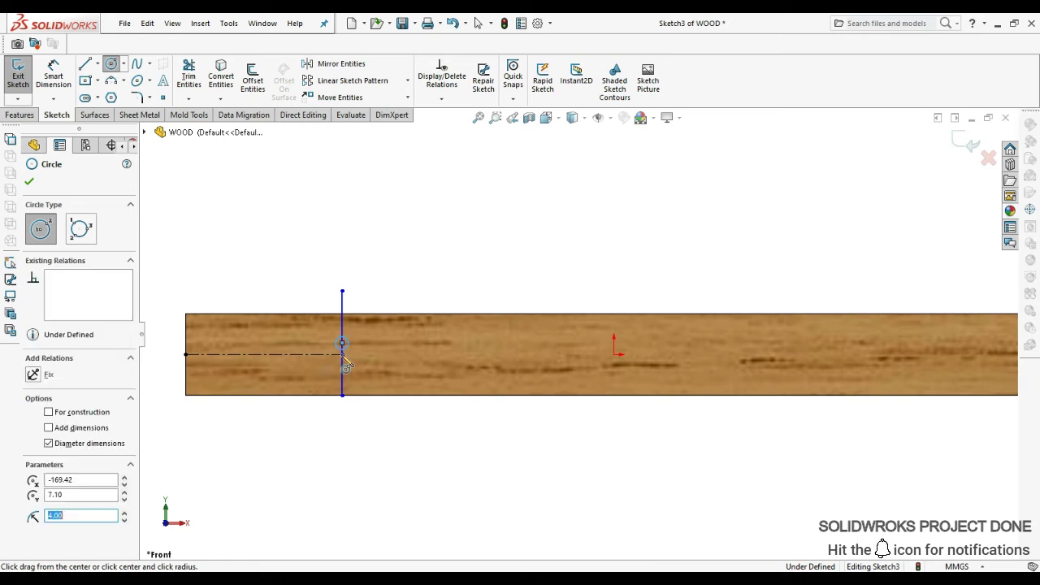
pyautogui.press('Escape')
# - Add a vertical centerline at the middle of the board
pyautogui.click(189, 75)
pyautogui.press('Escape')
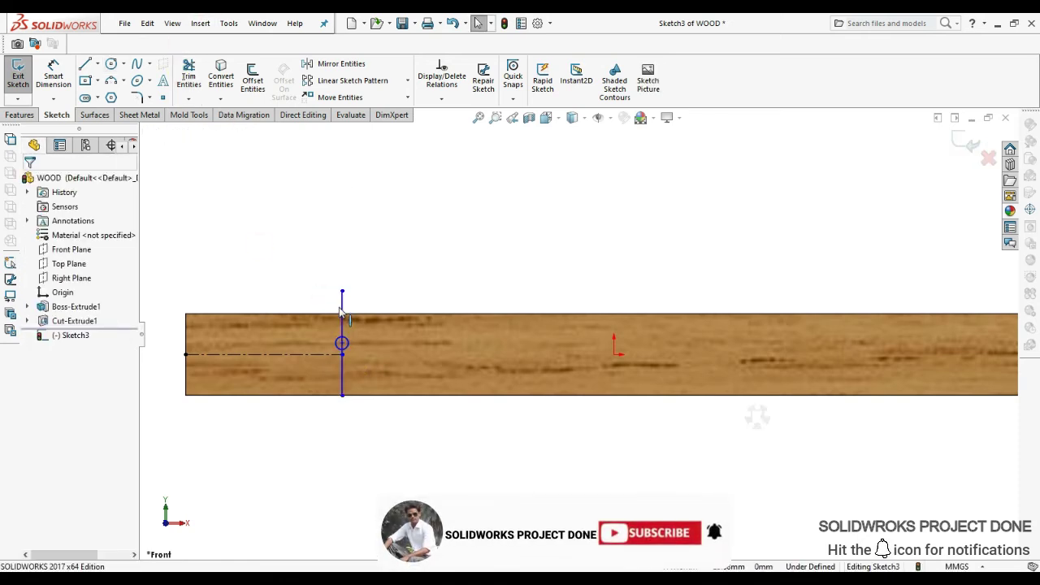
pyautogui.click(342, 378)
pyautogui.press('Escape')
pyautogui.click(97, 64)
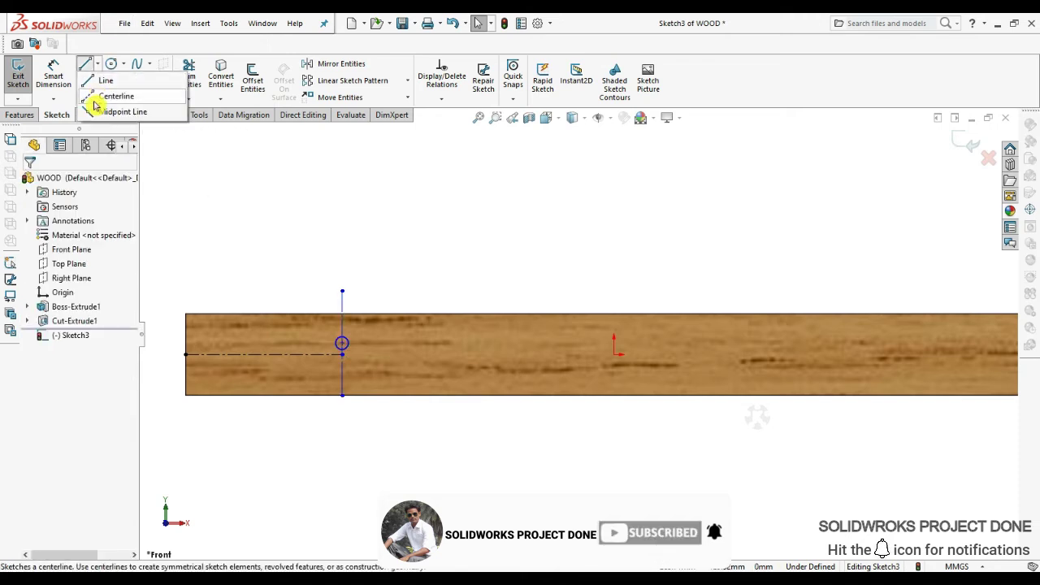
pyautogui.click(106, 93)
pyautogui.click(615, 319)
pyautogui.click(615, 268)
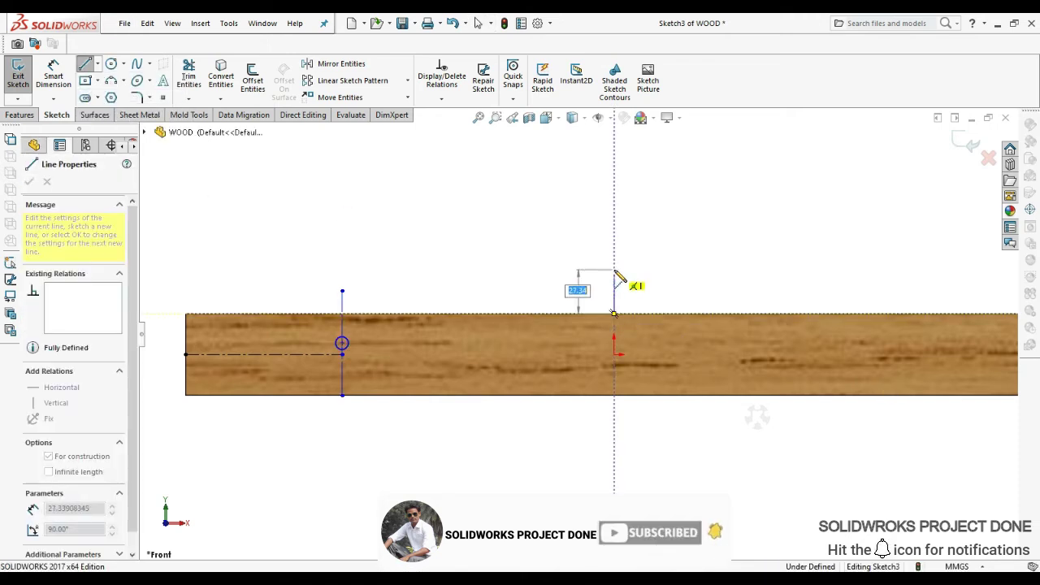
pyautogui.press('Escape')
# - Mirror the circle and its two lines about the middle centerline
pyautogui.scroll(2, 605, 293)
pyautogui.click(342, 63)
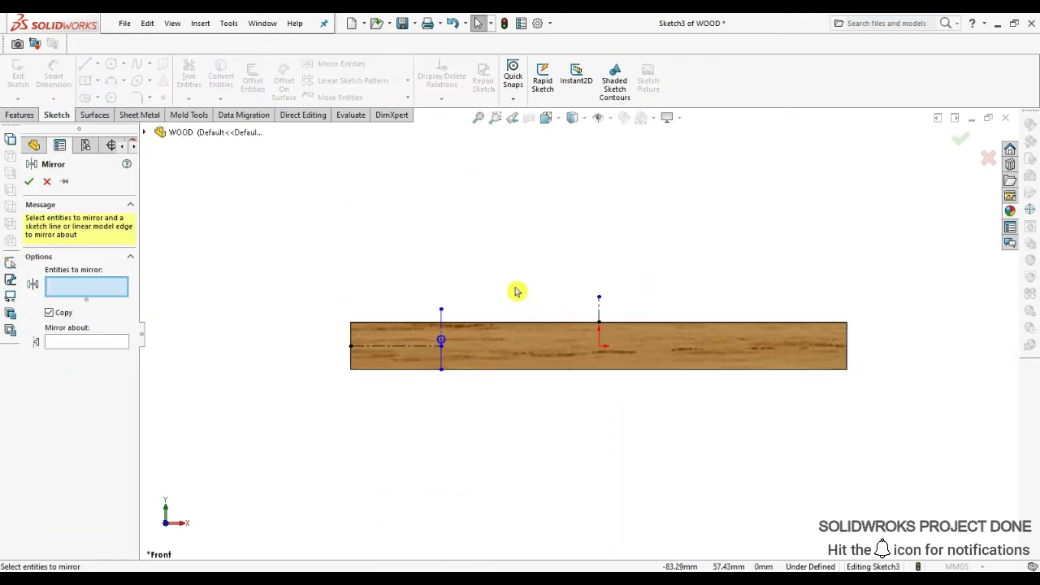
pyautogui.moveTo(515, 291); pyautogui.dragTo(422, 382)
pyautogui.click(85, 363)
pyautogui.click(599, 305)
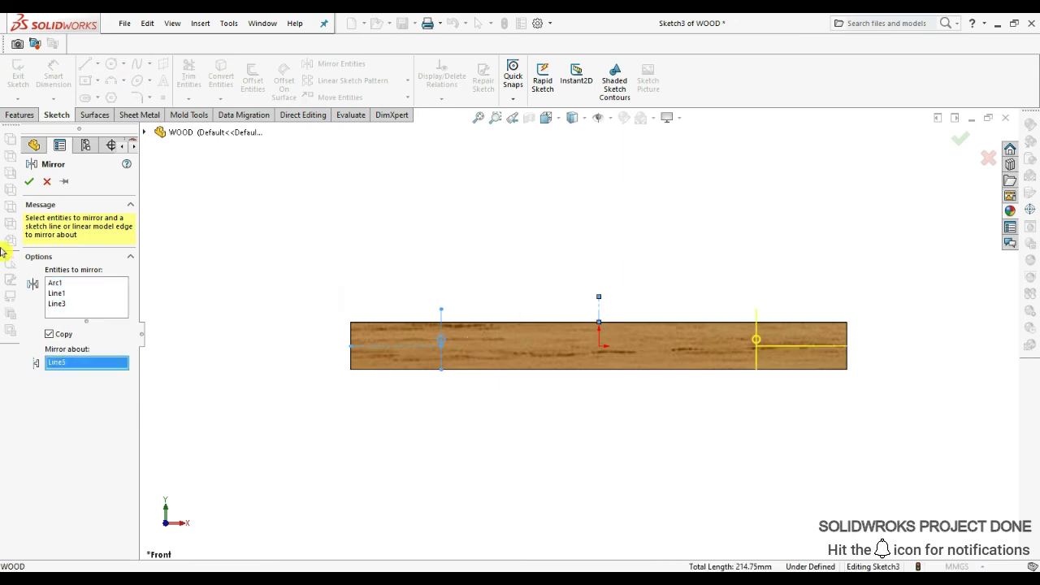
pyautogui.click(30, 182)
# - Extrude-cut the two sketched circles into holes through the board
pyautogui.click(19, 114)
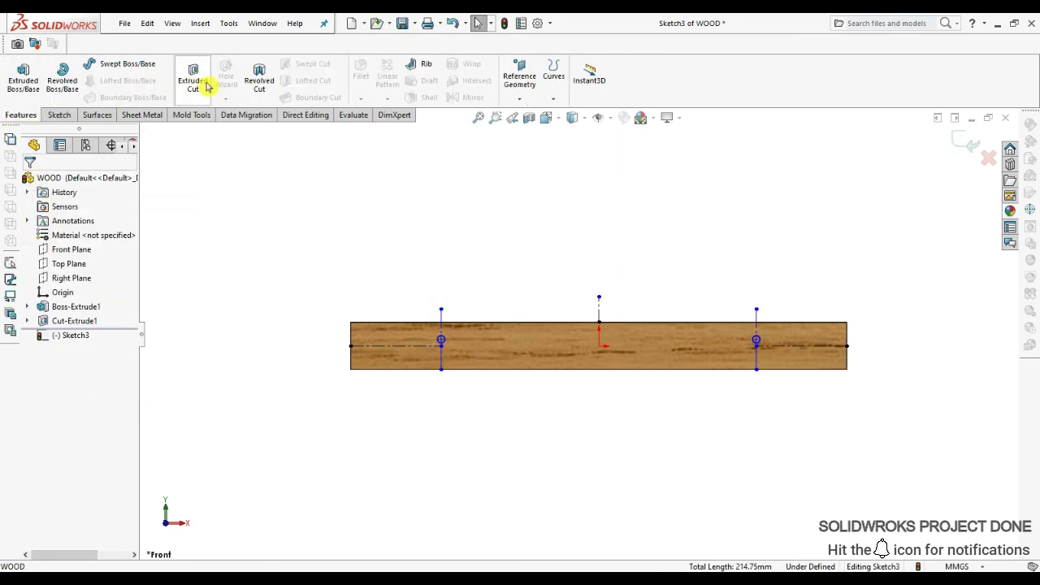
pyautogui.click(192, 79)
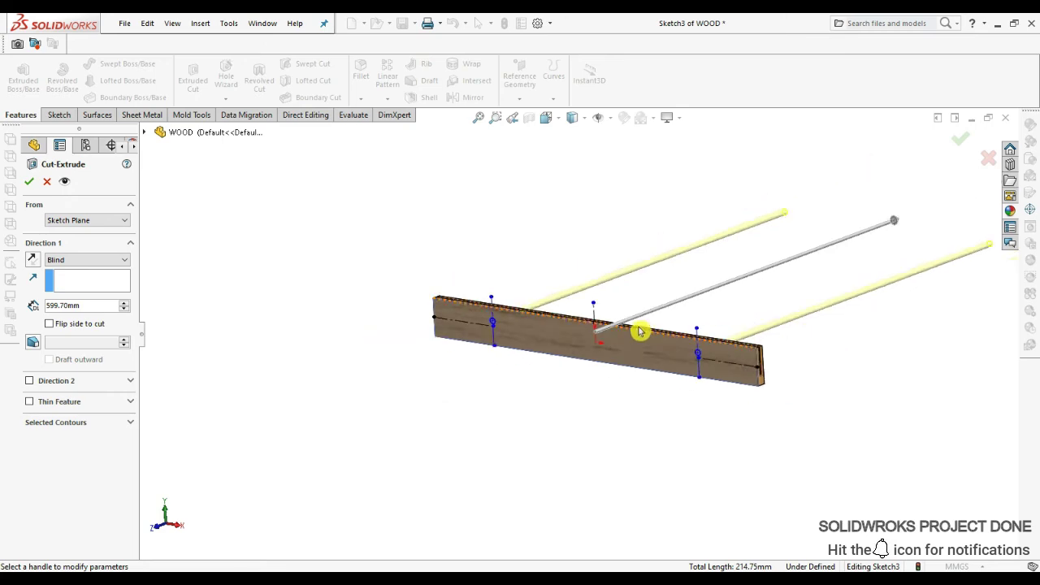
pyautogui.click(28, 179)
pyautogui.moveTo(339, 263); pyautogui.dragTo(668, 408, button='middle')
pyautogui.scroll(-3, 608, 367)
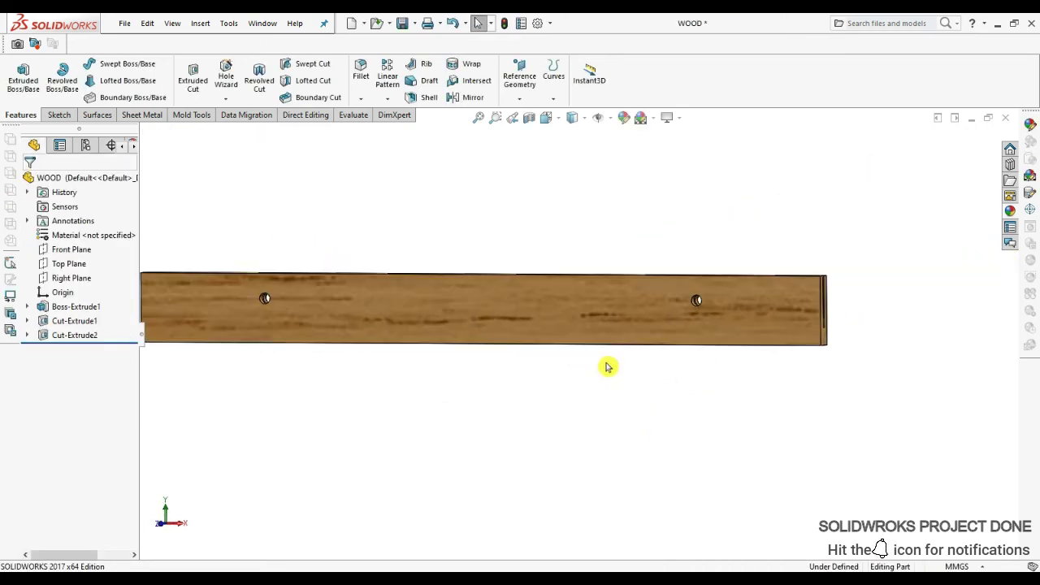
pyautogui.scroll(-5, 464, 402)
pyautogui.scroll(5, 464, 413)
pyautogui.scroll(2, 504, 399)
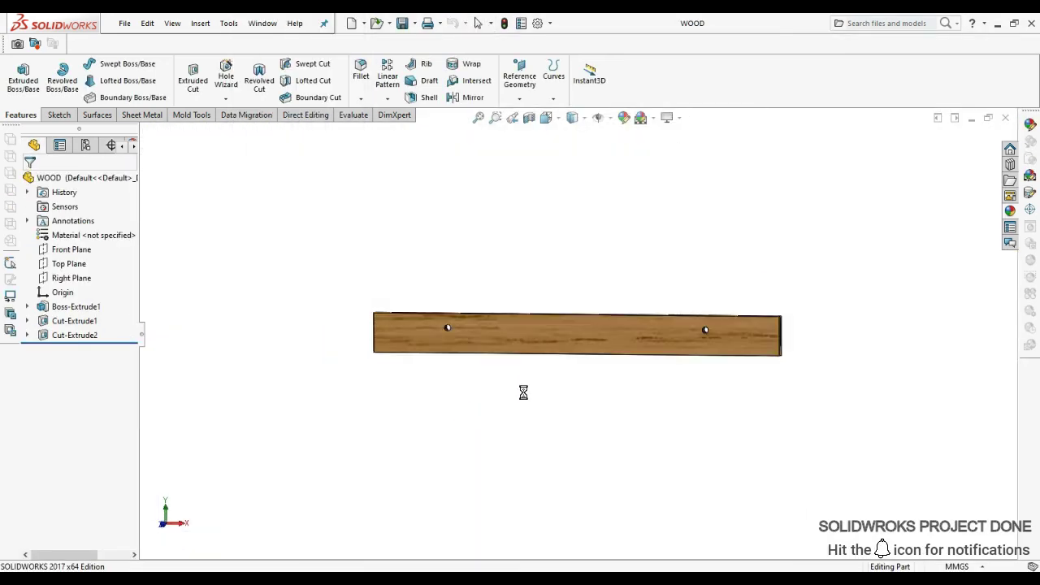
pyautogui.moveTo(525, 390)
pyautogui.mouseDown(button='middle')
pyautogui.moveTo(615, 331)
pyautogui.moveTo(545, 287)
pyautogui.moveTo(609, 371)
pyautogui.mouseUp(button='middle')
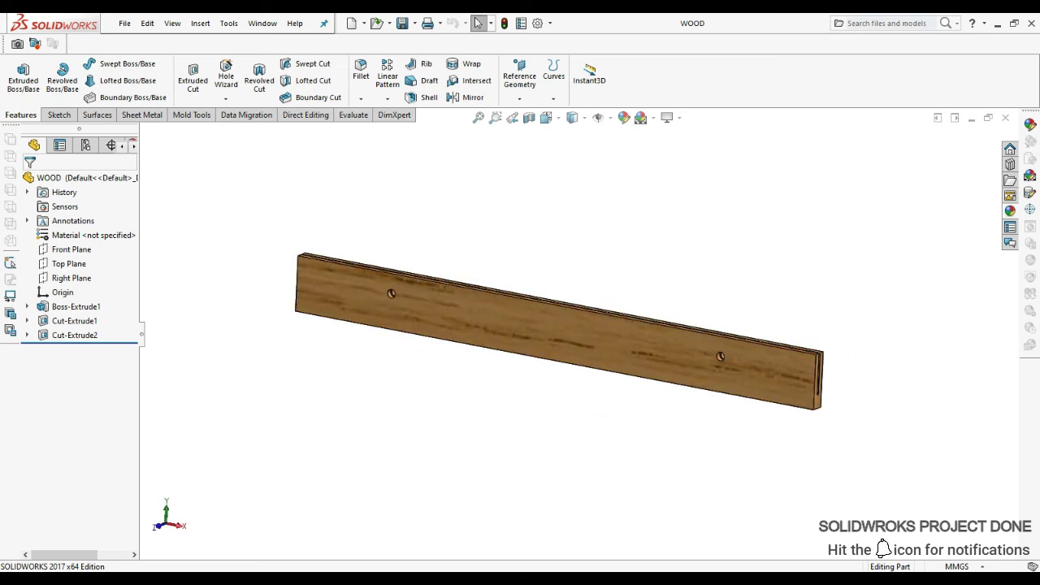
# - Make a new assembly from the WOOD part
pyautogui.click(57, 114)
pyautogui.click(124, 23)
pyautogui.click(191, 126)
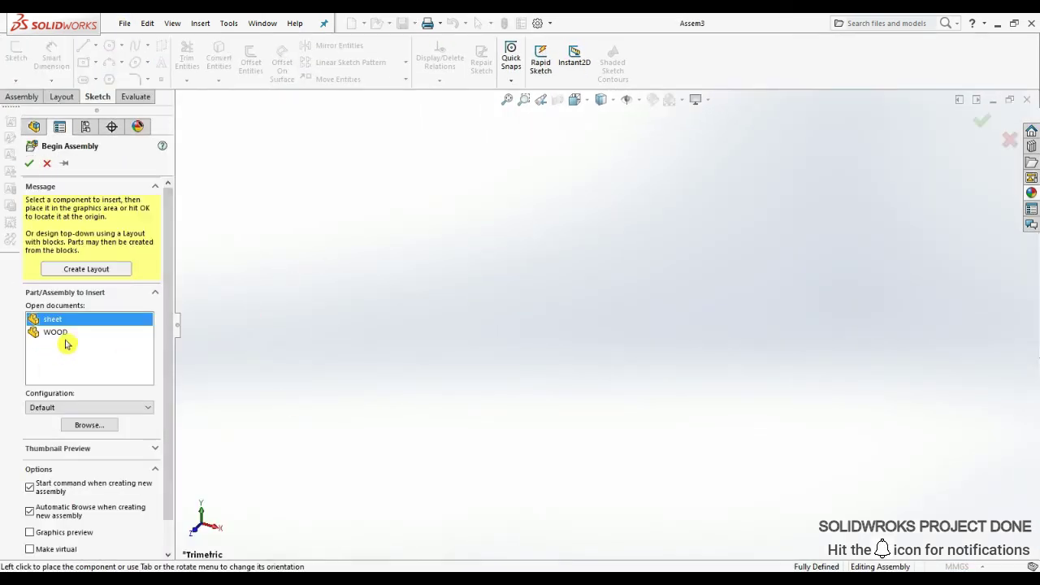
# - Place the WOOD board in the assembly and set the scene to Plain White
pyautogui.click(65, 335)
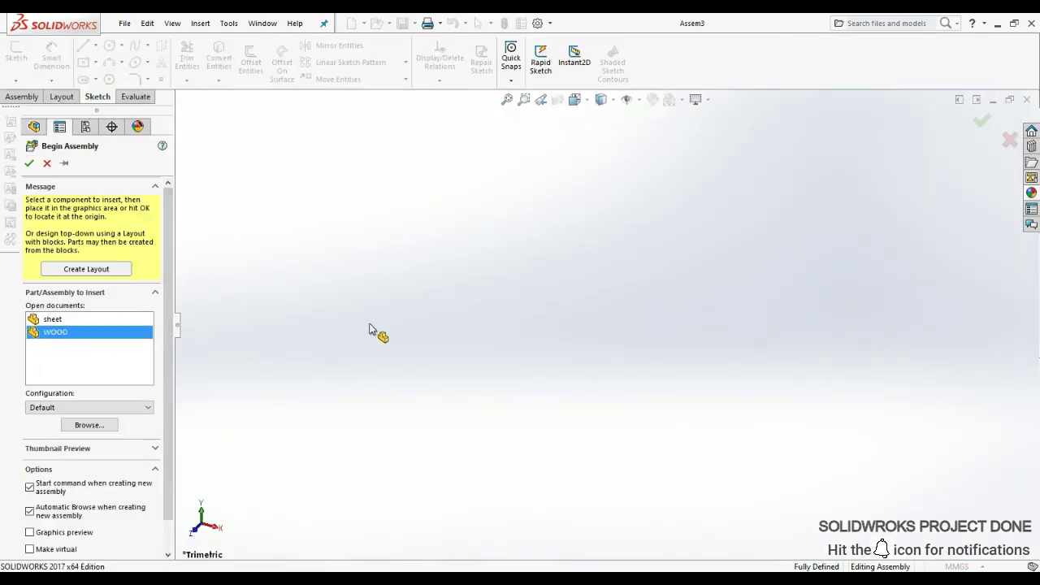
pyautogui.click(467, 349)
pyautogui.click(677, 106)
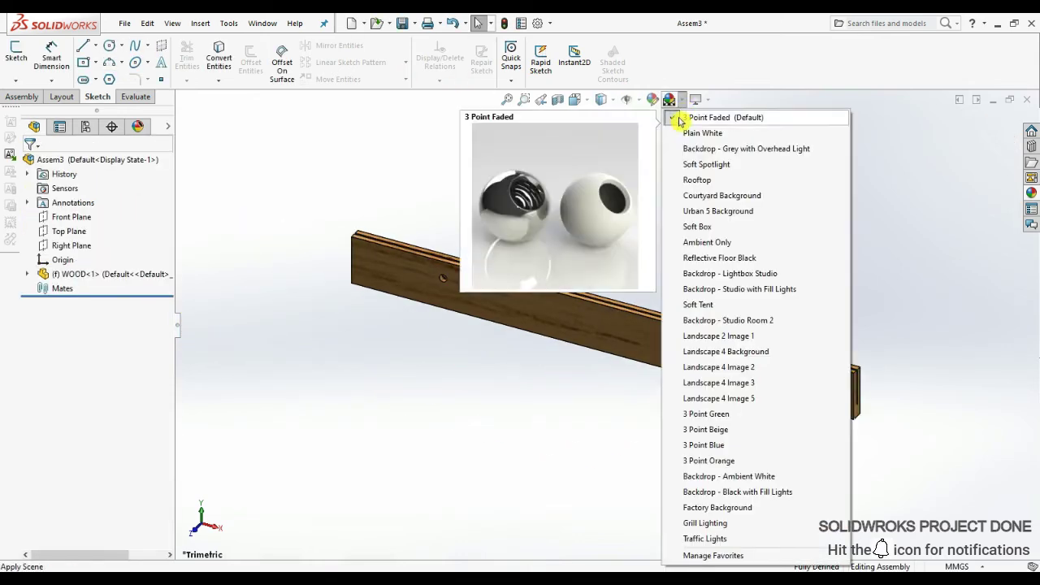
pyautogui.click(699, 133)
# - Insert the sheet-metal comb above the board and select a comb face for mating
pyautogui.click(22, 96)
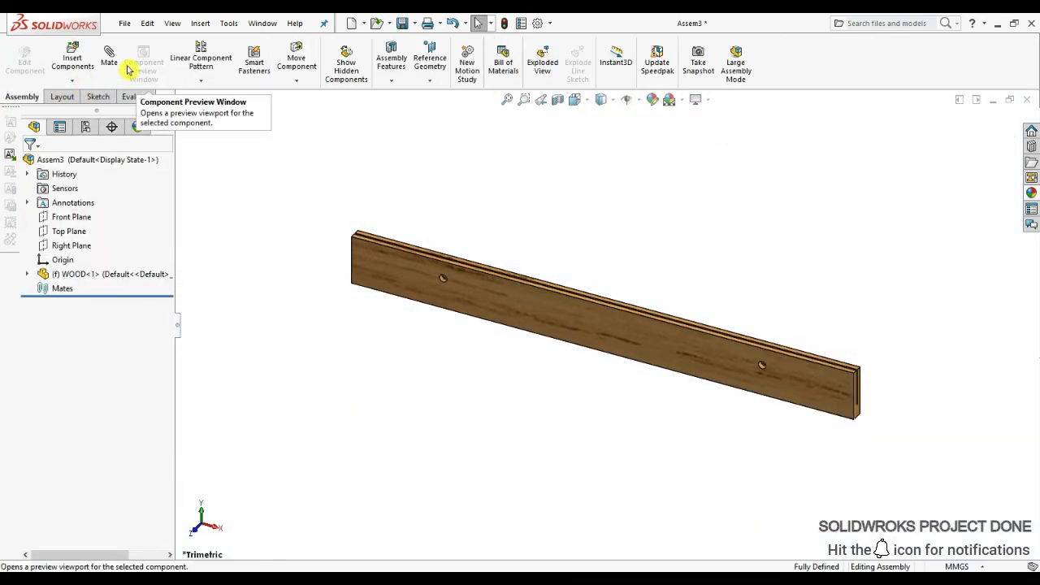
pyautogui.click(72, 58)
pyautogui.click(52, 308)
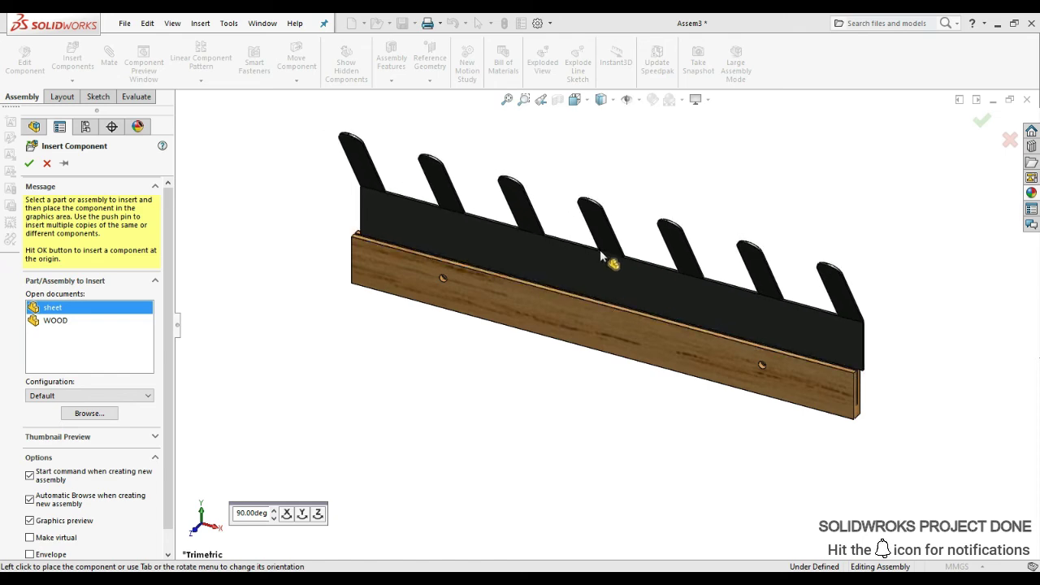
pyautogui.click(642, 267)
pyautogui.moveTo(741, 345)
pyautogui.mouseDown(button='middle')
pyautogui.moveTo(806, 316)
pyautogui.moveTo(756, 309)
pyautogui.mouseUp(button='middle')
pyautogui.click(809, 296)
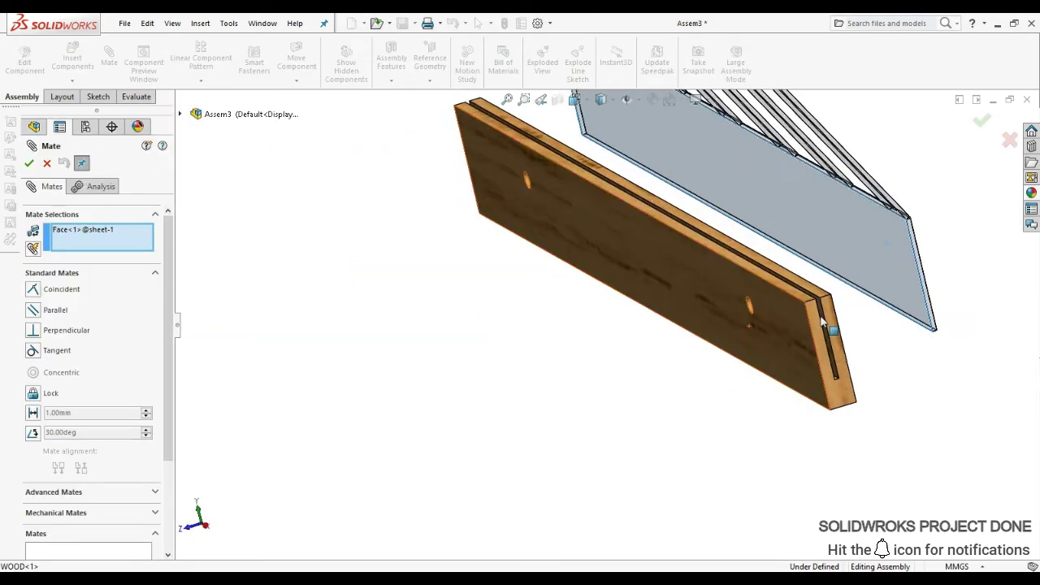
# - Add two coincident mates between the comb's faces and the board's slot faces
pyautogui.scroll(-5, 754, 307)
pyautogui.click(754, 307)
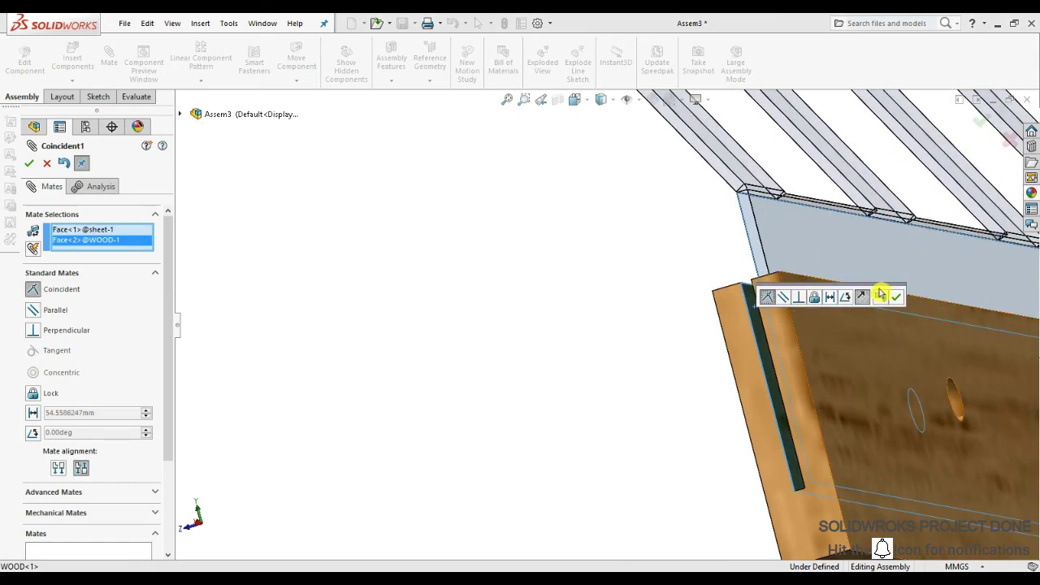
pyautogui.click(886, 295)
pyautogui.click(756, 242)
pyautogui.scroll(5, 756, 242)
pyautogui.moveTo(755, 242)
pyautogui.mouseDown(button='middle')
pyautogui.moveTo(701, 361)
pyautogui.moveTo(659, 352)
pyautogui.mouseUp(button='middle')
pyautogui.scroll(-6, 701, 361)
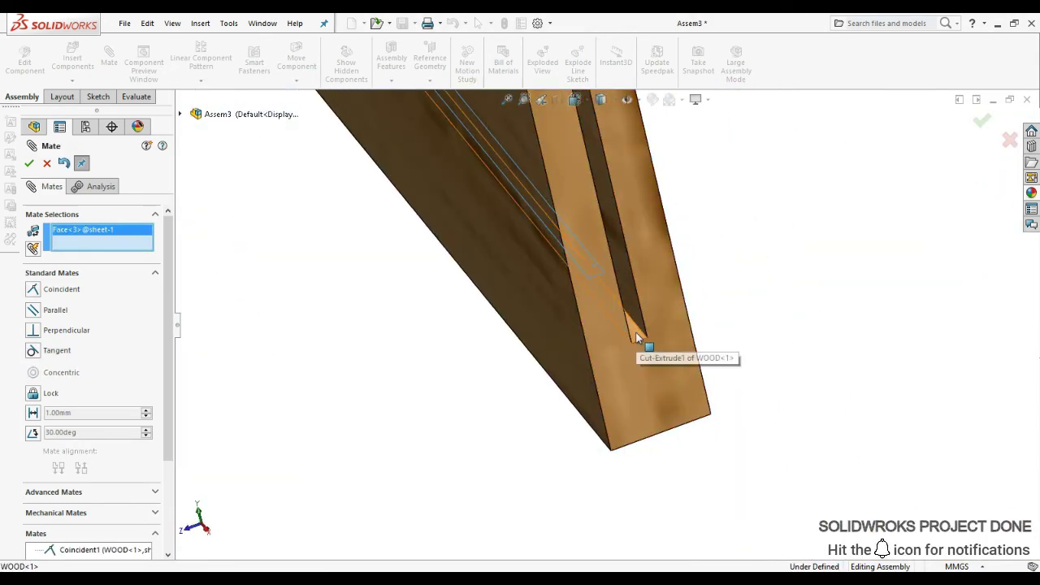
pyautogui.click(639, 351)
pyautogui.click(880, 300)
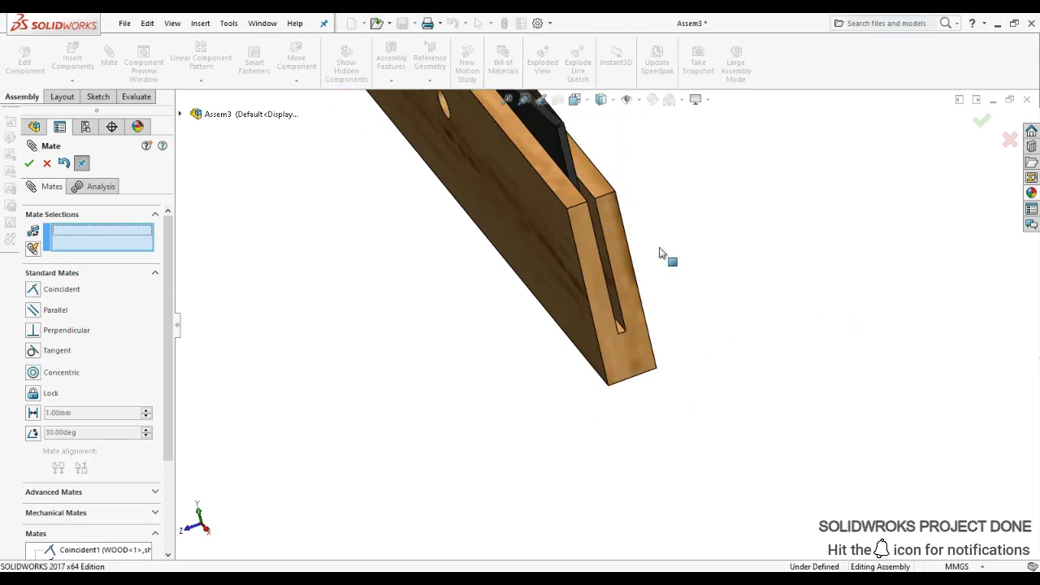
# - Mate the comb's edge face coincident with the matching slot face, fully defining the comb
pyautogui.click(570, 172)
pyautogui.click(615, 221)
pyautogui.click(752, 212)
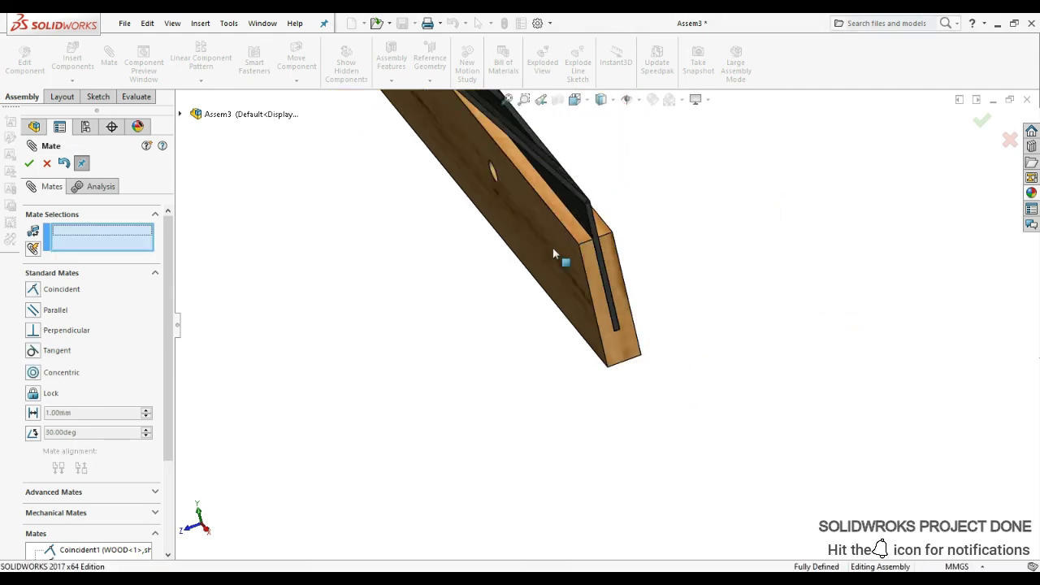
pyautogui.moveTo(553, 251)
pyautogui.mouseDown(button='middle')
pyautogui.moveTo(626, 139)
pyautogui.moveTo(485, 368)
pyautogui.mouseUp(button='middle')
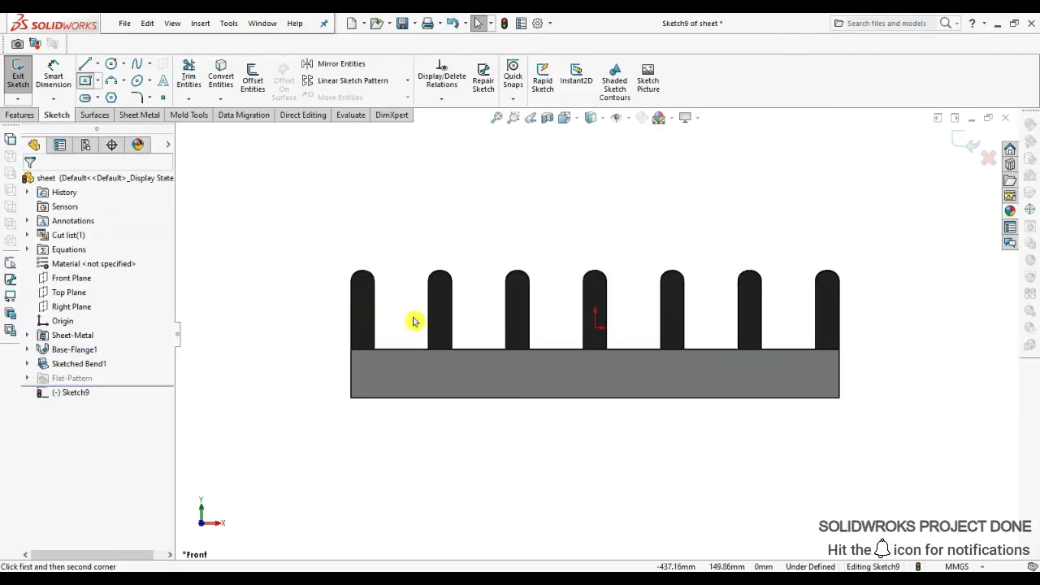
# - Sketch a rectangle at the base's lower-left with a small corner circle, trimming the line below it
pyautogui.scroll(-5, 358, 390)
pyautogui.click(361, 437)
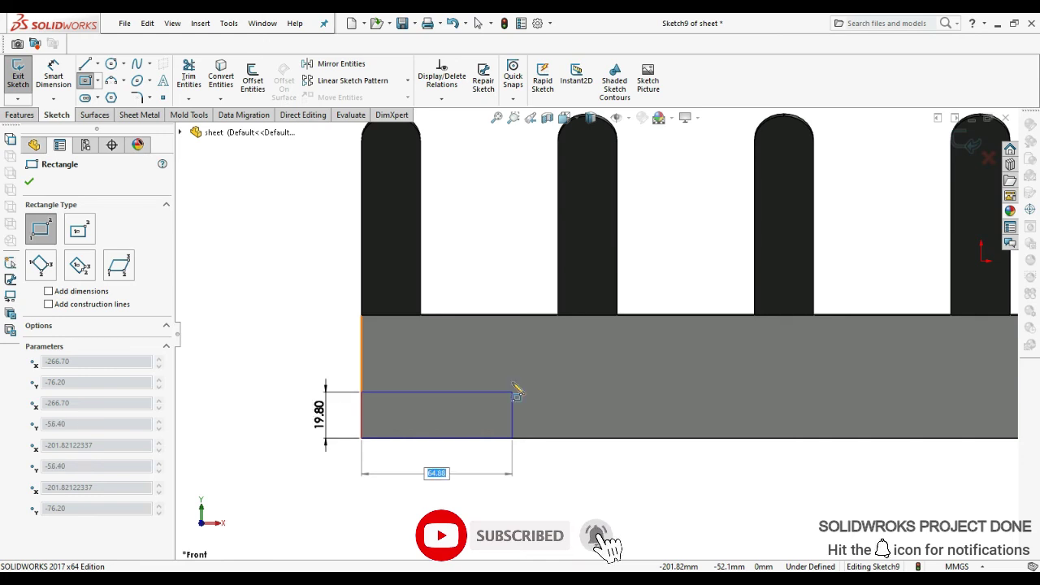
pyautogui.press('Return')
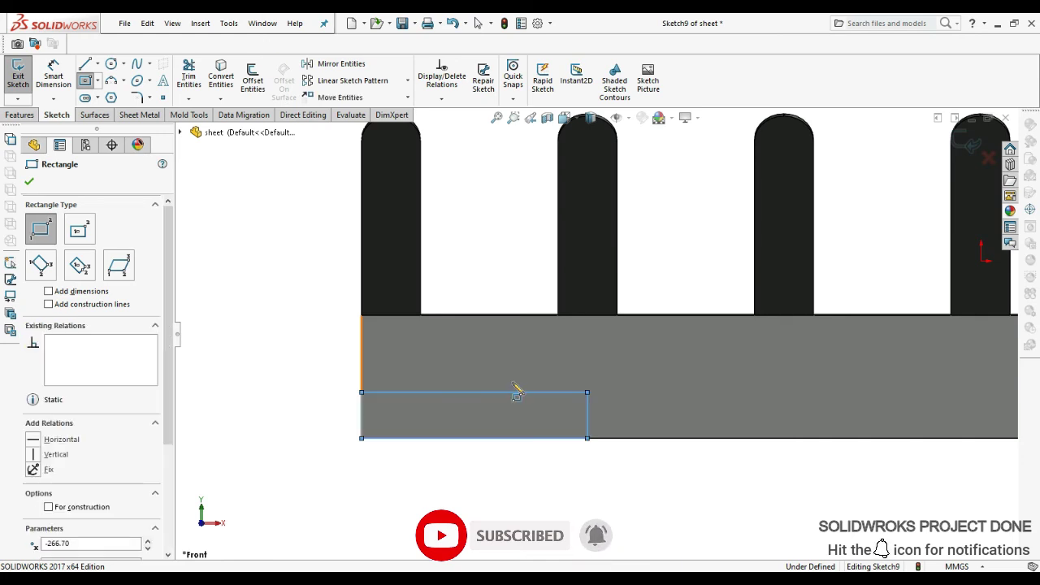
pyautogui.click(111, 68)
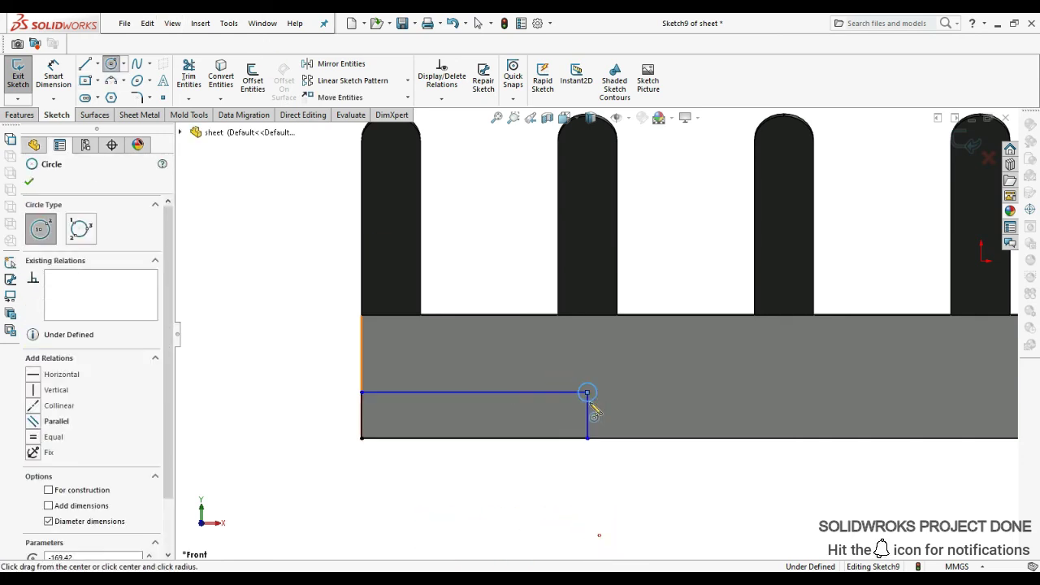
pyautogui.moveTo(587, 392); pyautogui.dragTo(596, 392)
pyautogui.press('Escape')
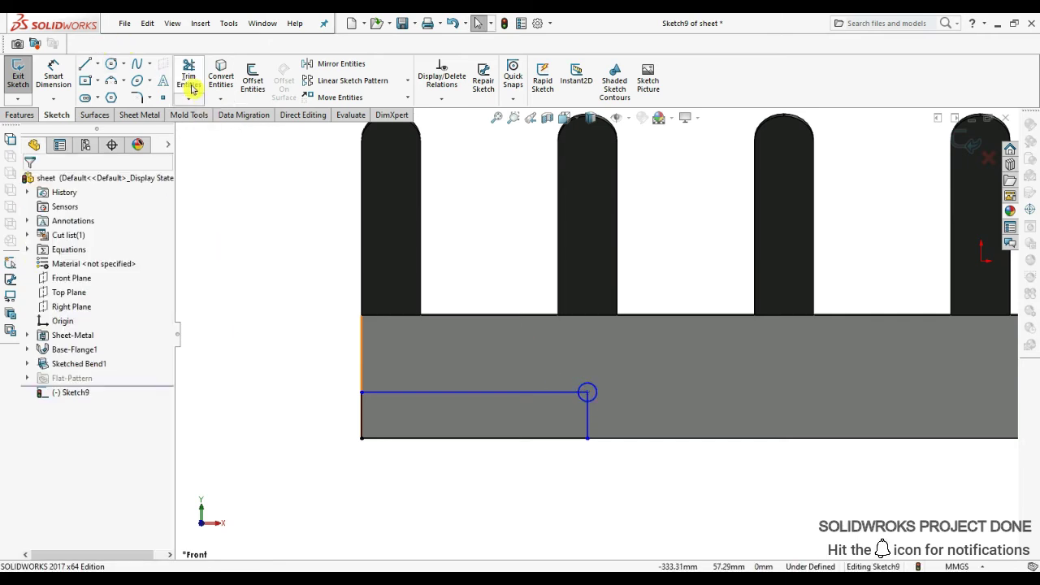
pyautogui.click(189, 81)
pyautogui.moveTo(574, 506); pyautogui.dragTo(593, 419)
pyautogui.press('Escape')
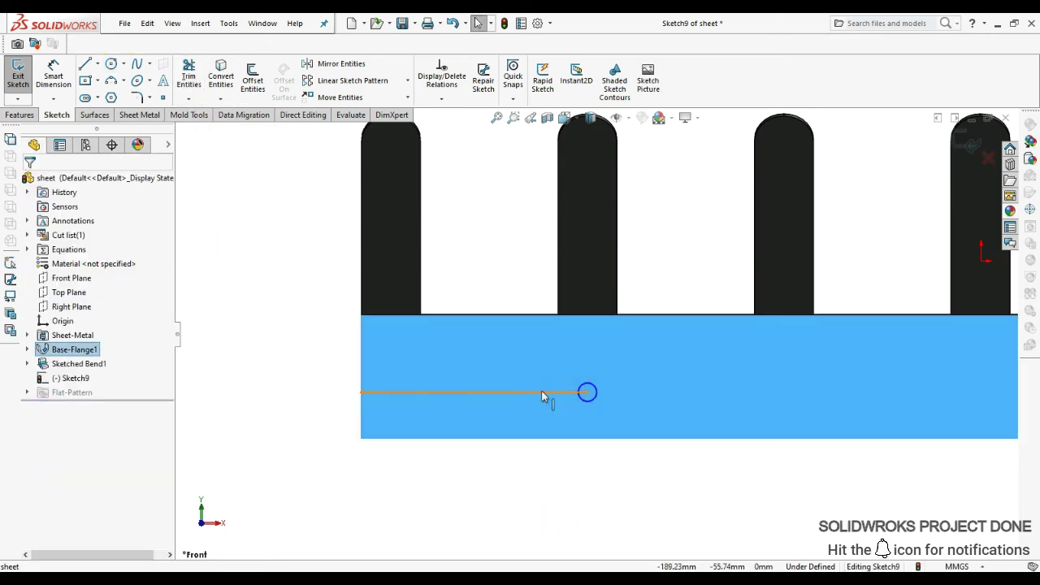
# - Draw a vertical centerline down from the origin and mirror the circle across it
pyautogui.click(97, 64)
pyautogui.click(117, 98)
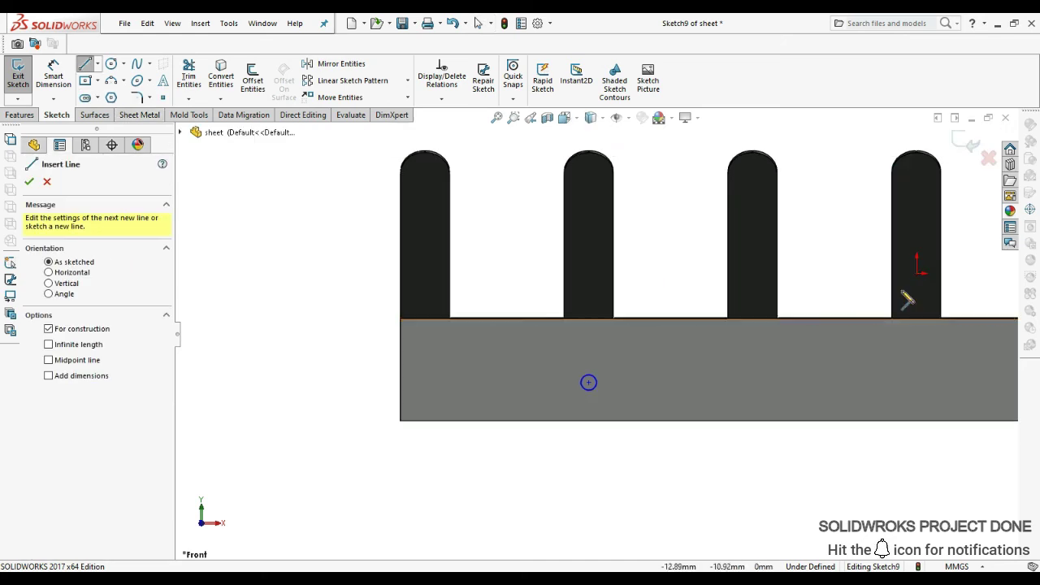
pyautogui.moveTo(917, 266); pyautogui.dragTo(916, 340)
pyautogui.scroll(2, 596, 332)
pyautogui.press('Escape')
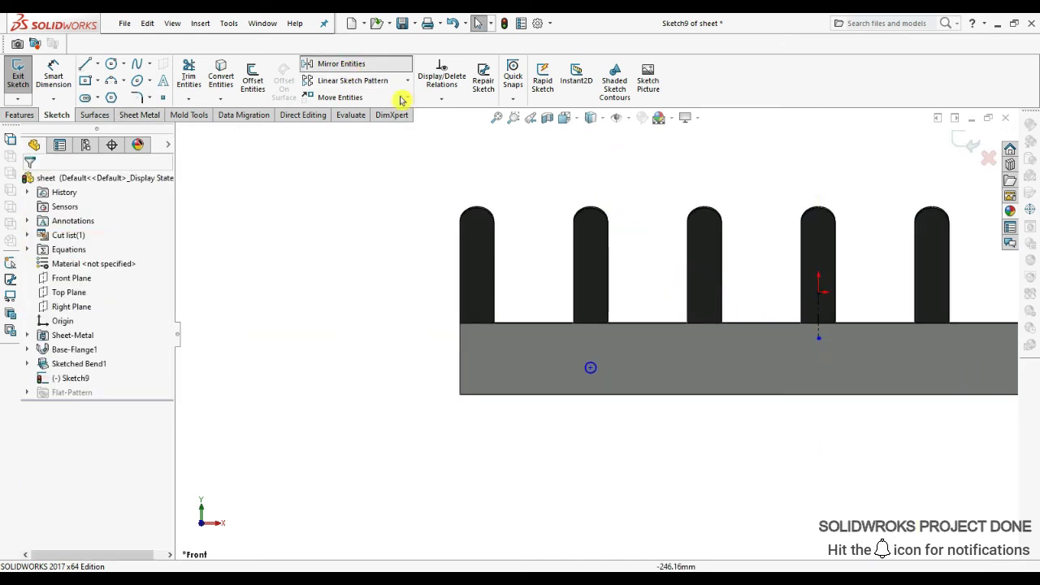
pyautogui.click(341, 63)
pyautogui.moveTo(487, 349); pyautogui.dragTo(627, 419)
pyautogui.click(82, 334)
pyautogui.click(819, 309)
pyautogui.scroll(3, 806, 323)
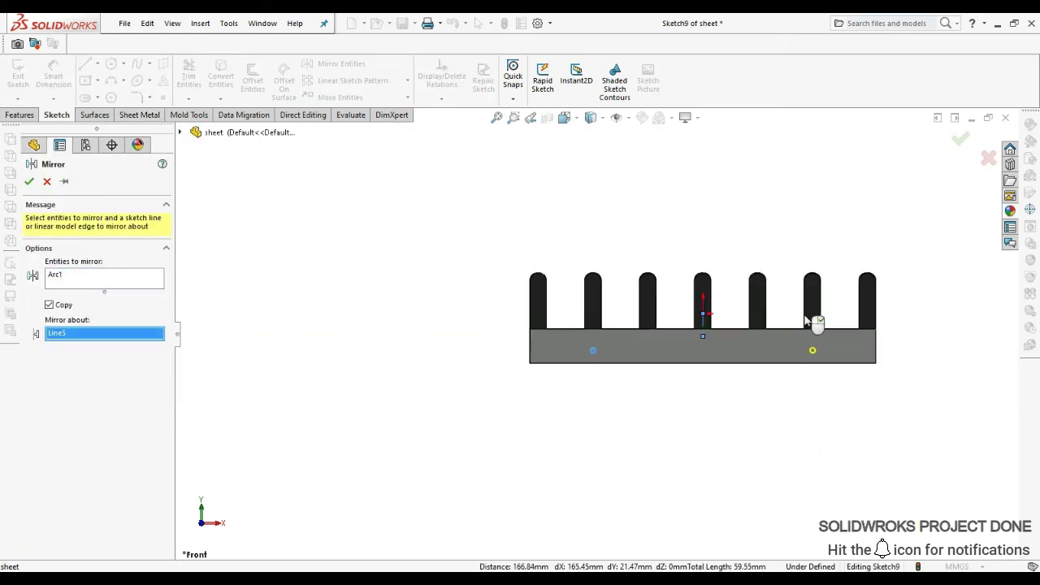
pyautogui.click(28, 182)
pyautogui.click(21, 114)
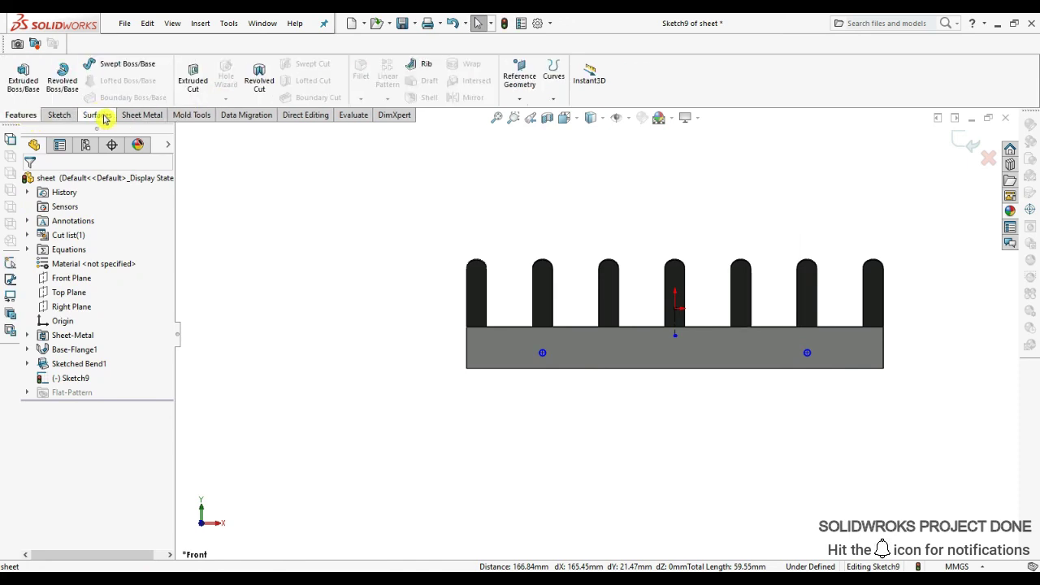
pyautogui.click(141, 114)
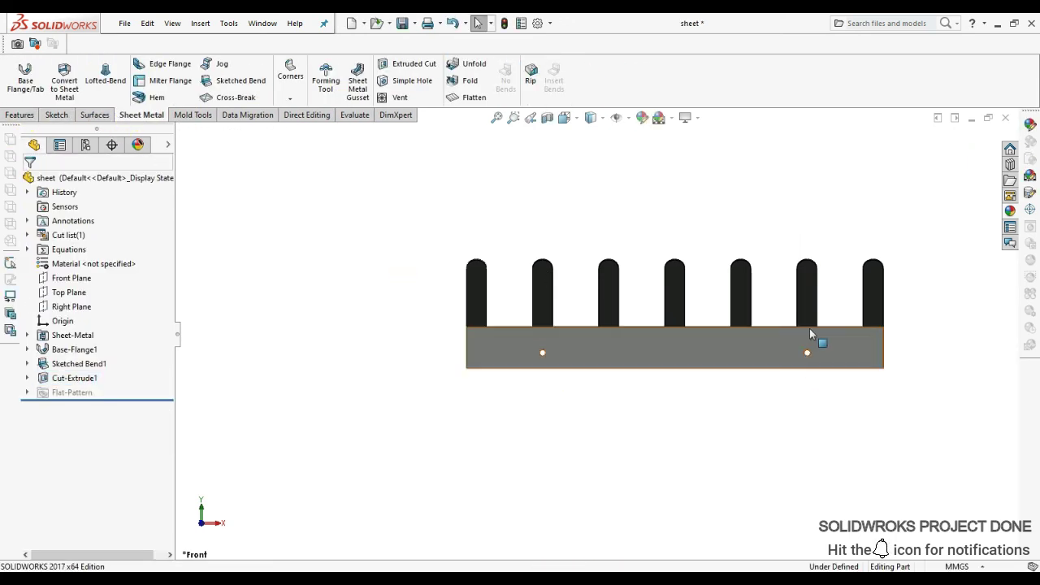
# - With the feature tree hidden, inspect the seated comb from Front, Right and orbited angled views
pyautogui.moveTo(809, 335); pyautogui.dragTo(793, 342, button='middle')
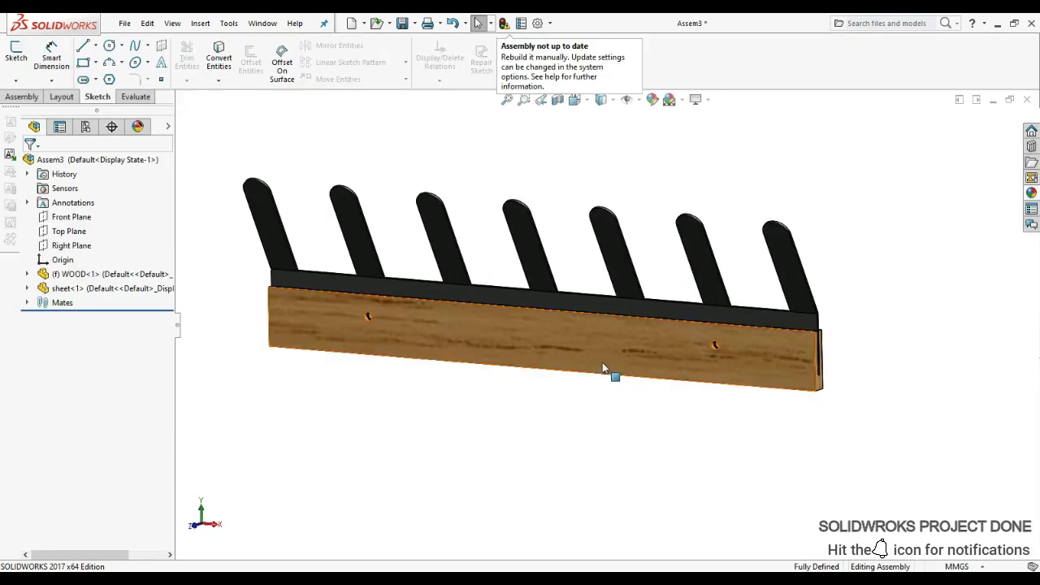
pyautogui.moveTo(608, 367)
pyautogui.mouseDown(button='middle')
pyautogui.moveTo(652, 327)
pyautogui.moveTo(497, 407)
pyautogui.moveTo(441, 395)
pyautogui.mouseUp(button='middle')
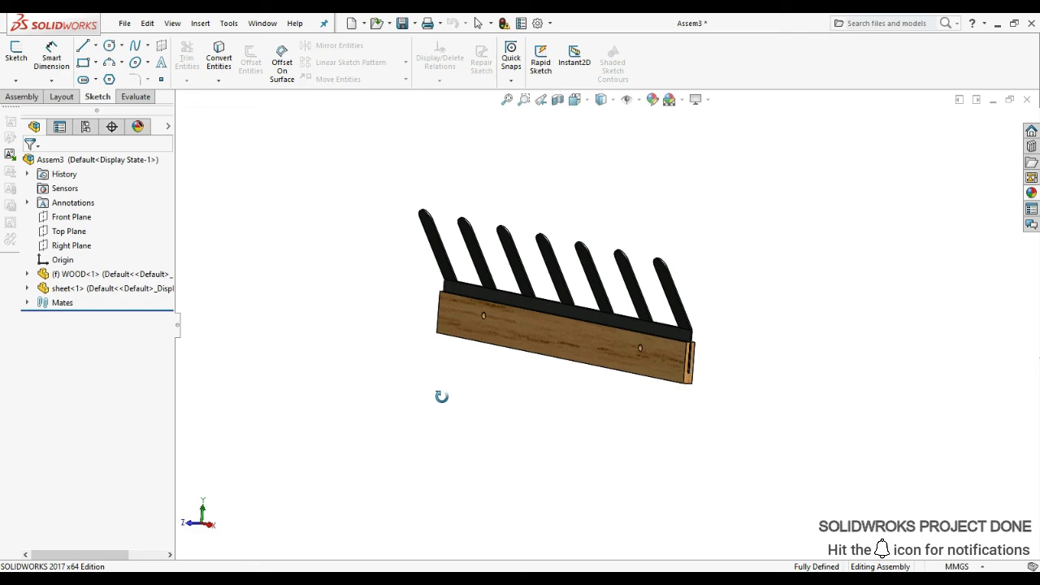
pyautogui.click(177, 325)
pyautogui.moveTo(383, 348); pyautogui.dragTo(454, 385, button='middle')
pyautogui.press('space')
pyautogui.click(398, 376)
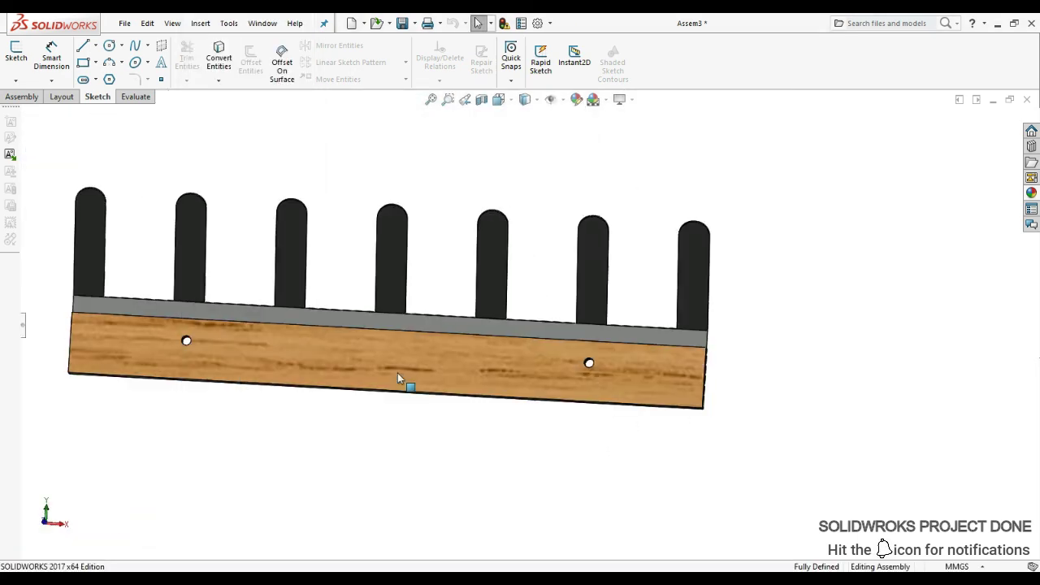
pyautogui.moveTo(687, 366)
pyautogui.mouseDown(button='middle')
pyautogui.moveTo(662, 340)
pyautogui.moveTo(569, 366)
pyautogui.mouseUp(button='middle')
pyautogui.press('space')
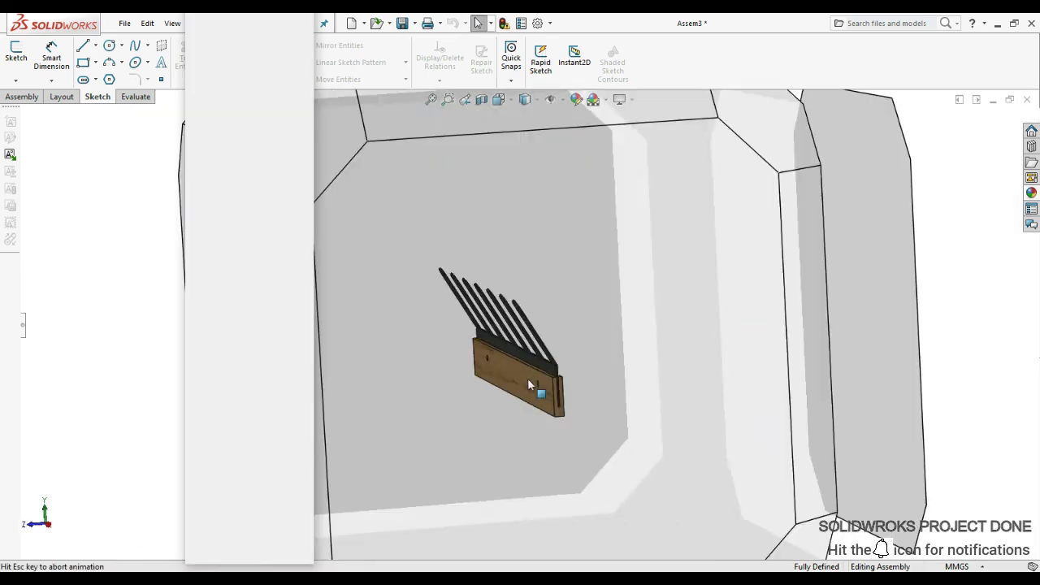
pyautogui.click(496, 406)
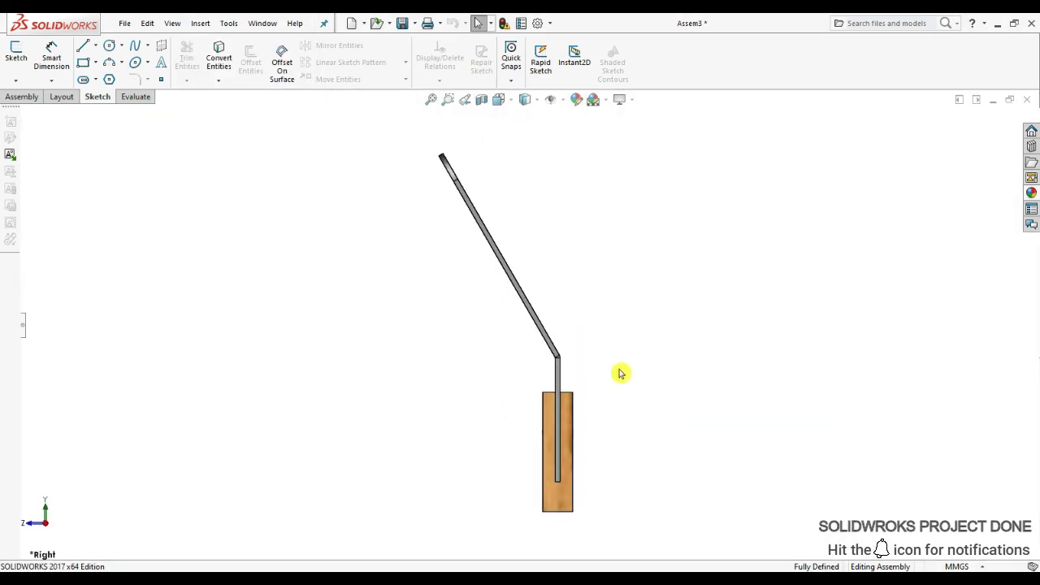
pyautogui.moveTo(541, 366)
pyautogui.mouseDown(button='middle')
pyautogui.moveTo(537, 307)
pyautogui.moveTo(572, 371)
pyautogui.moveTo(673, 320)
pyautogui.moveTo(457, 355)
pyautogui.moveTo(469, 376)
pyautogui.moveTo(531, 360)
pyautogui.moveTo(540, 296)
pyautogui.moveTo(553, 385)
pyautogui.moveTo(531, 344)
pyautogui.moveTo(557, 288)
pyautogui.moveTo(529, 342)
pyautogui.moveTo(541, 355)
pyautogui.moveTo(520, 420)
pyautogui.moveTo(585, 341)
pyautogui.moveTo(436, 360)
pyautogui.moveTo(392, 272)
pyautogui.moveTo(542, 281)
pyautogui.moveTo(495, 334)
pyautogui.mouseUp(button='middle')
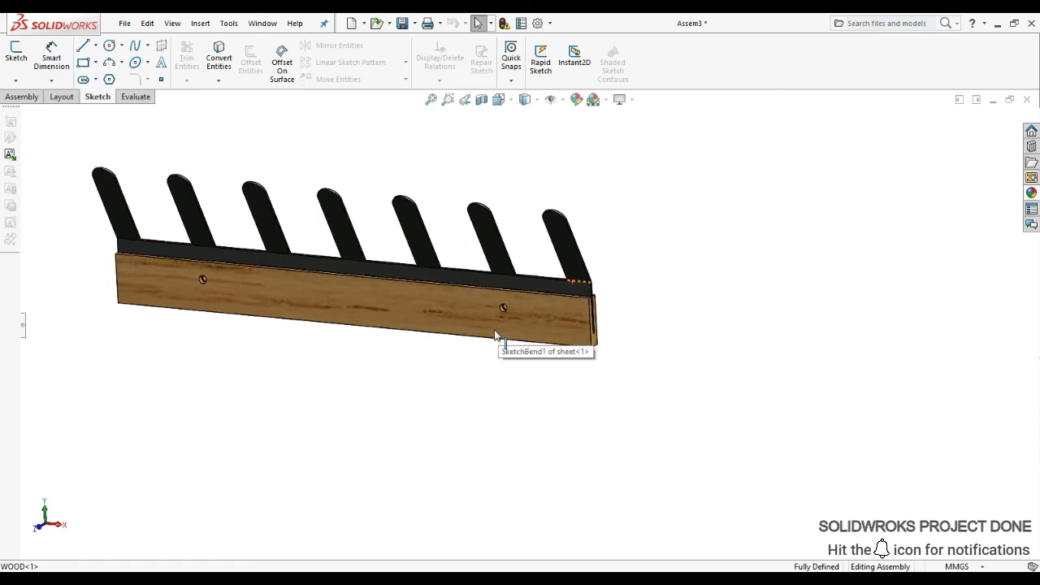